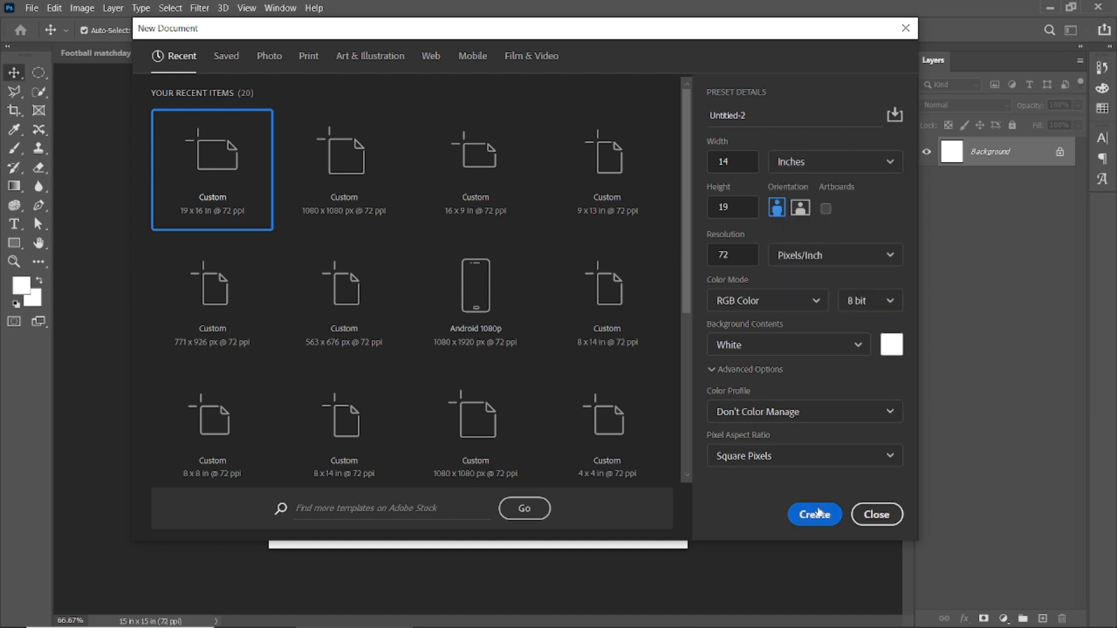
- Create a 14 × 19 inch RGB document at 72 ppi with a white background and embed FC Porto- stadium.jpg in it
left_click(815, 514)
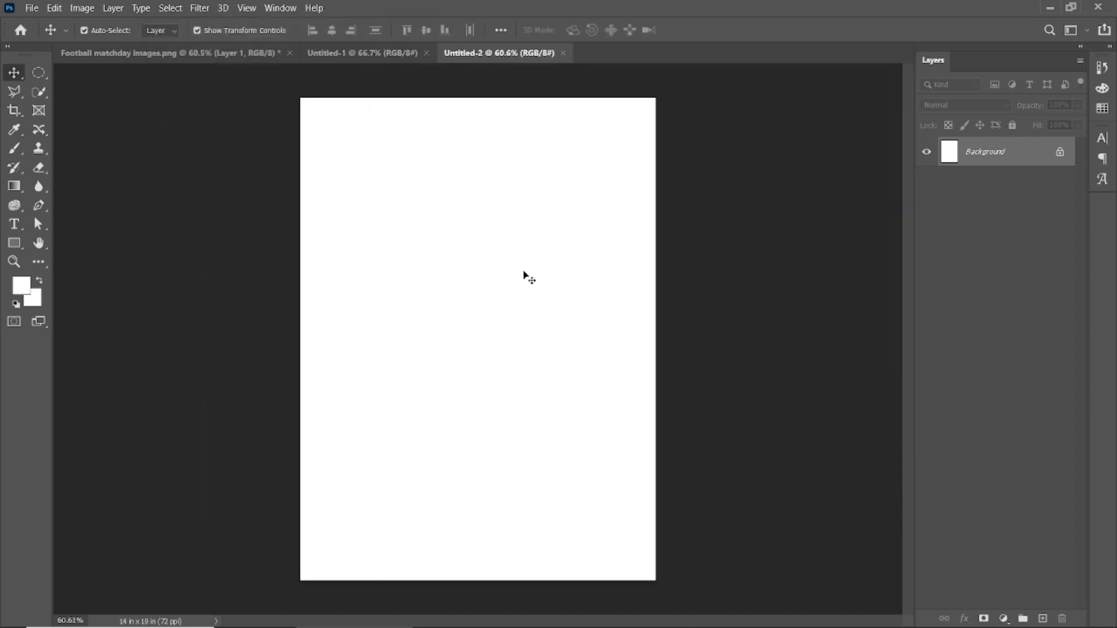
left_click(31, 9)
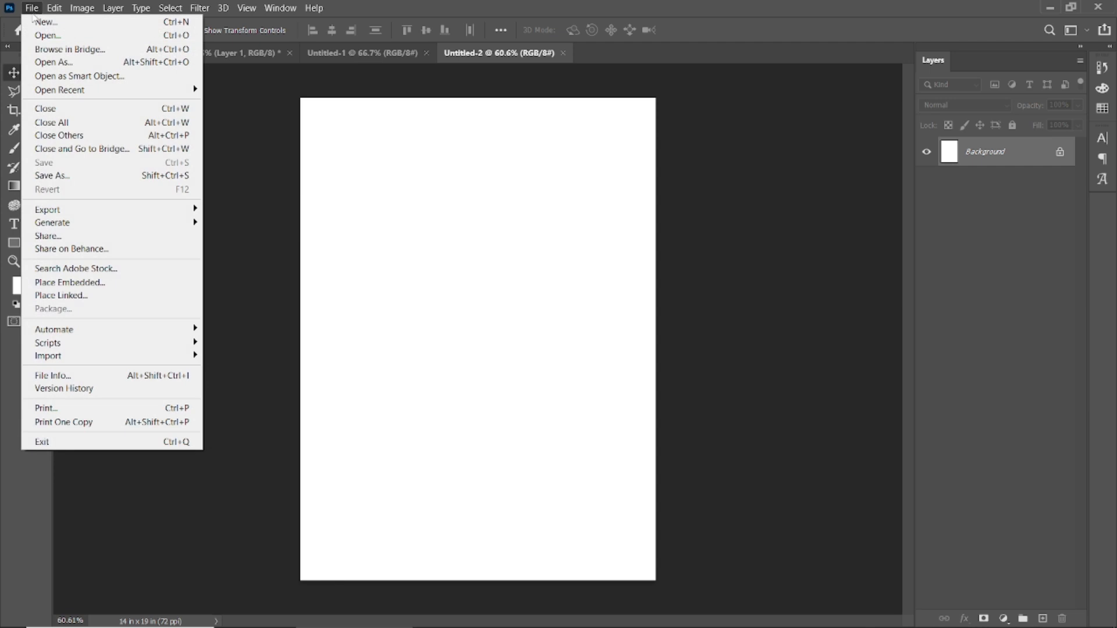
left_click(42, 282)
left_click(169, 256)
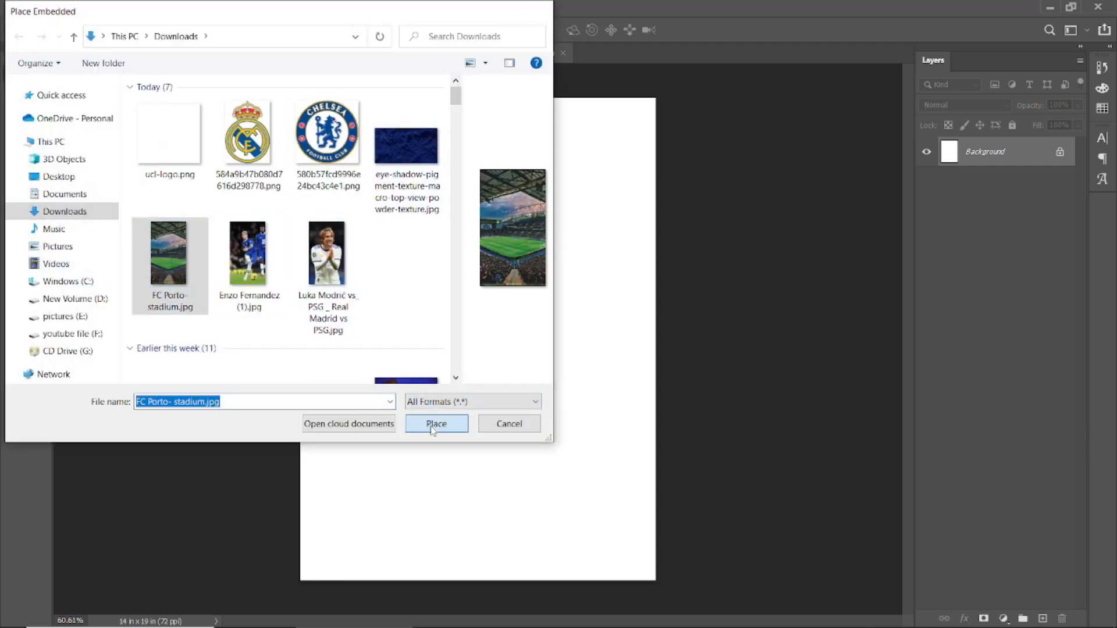
left_click(436, 424)
left_click(696, 31)
- Enlarge the stadium image and position it so that it covers the whole canvas
scroll(482, 332, "down", 2)
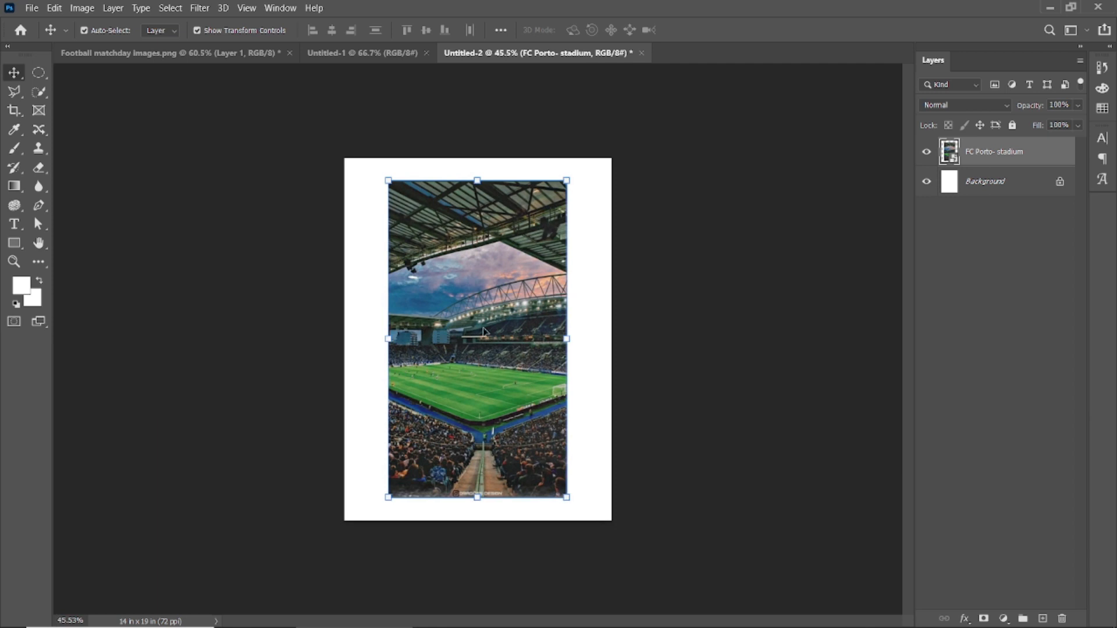
left_click_drag(569, 505, 636, 570)
mouse_move(500, 406)
left_mouse_down()
mouse_move(501, 431)
mouse_move(501, 419)
left_mouse_up()
left_click(696, 30)
scroll(392, 336, "up", 4)
scroll(393, 335, "down", 3)
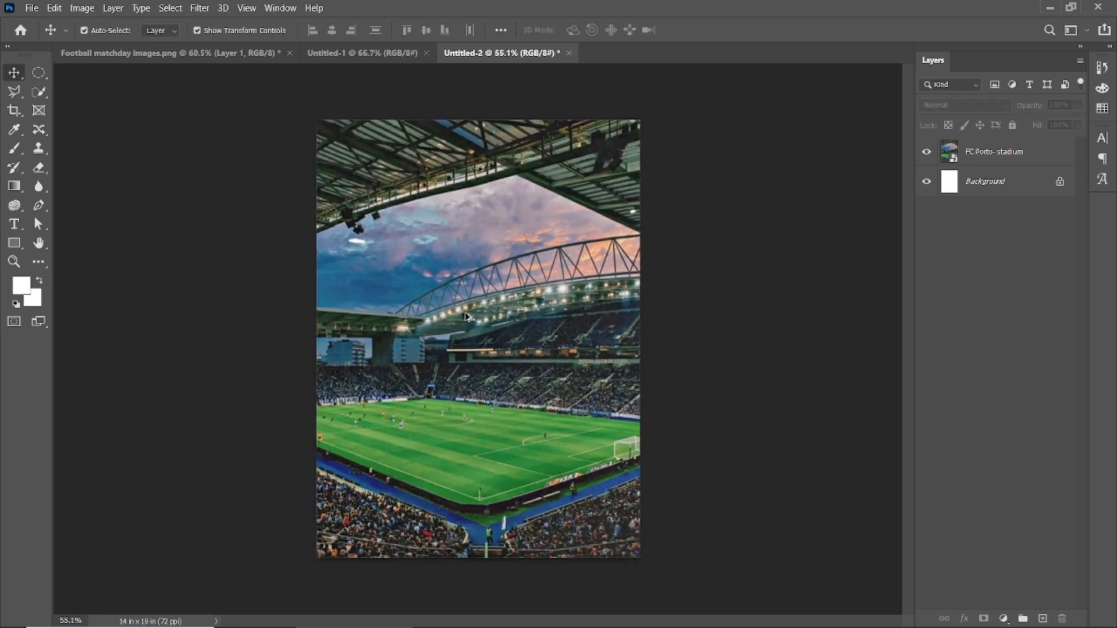
left_click(429, 361)
- Open Enzo Fernandez (1).jpg as a separate document and unlock its background layer
left_click(32, 8)
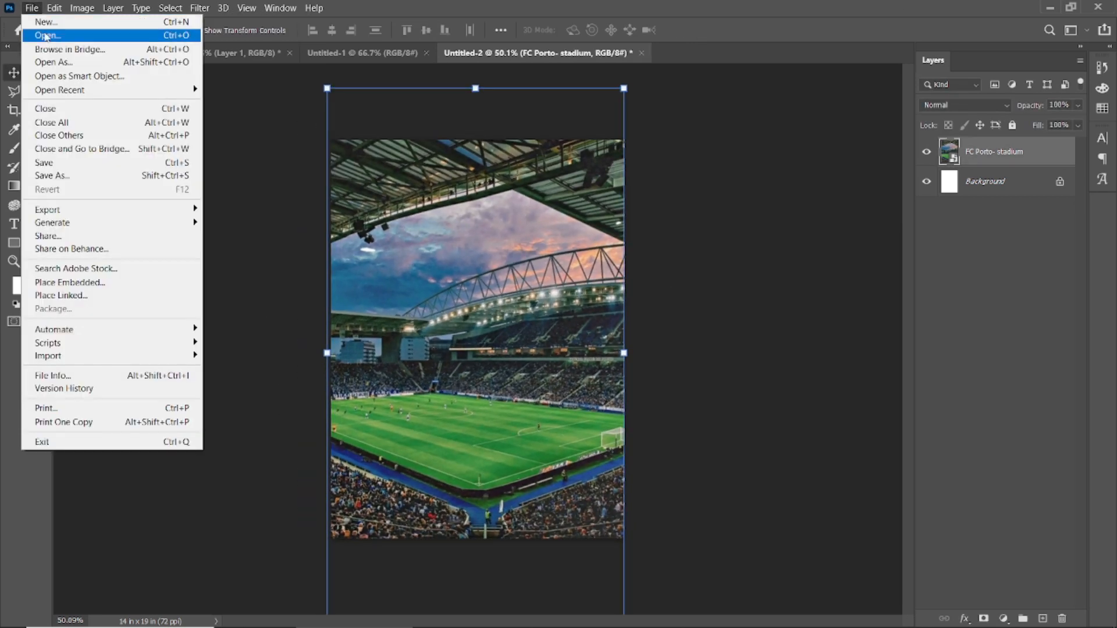
left_click(40, 35)
left_click(249, 259)
left_click(432, 447)
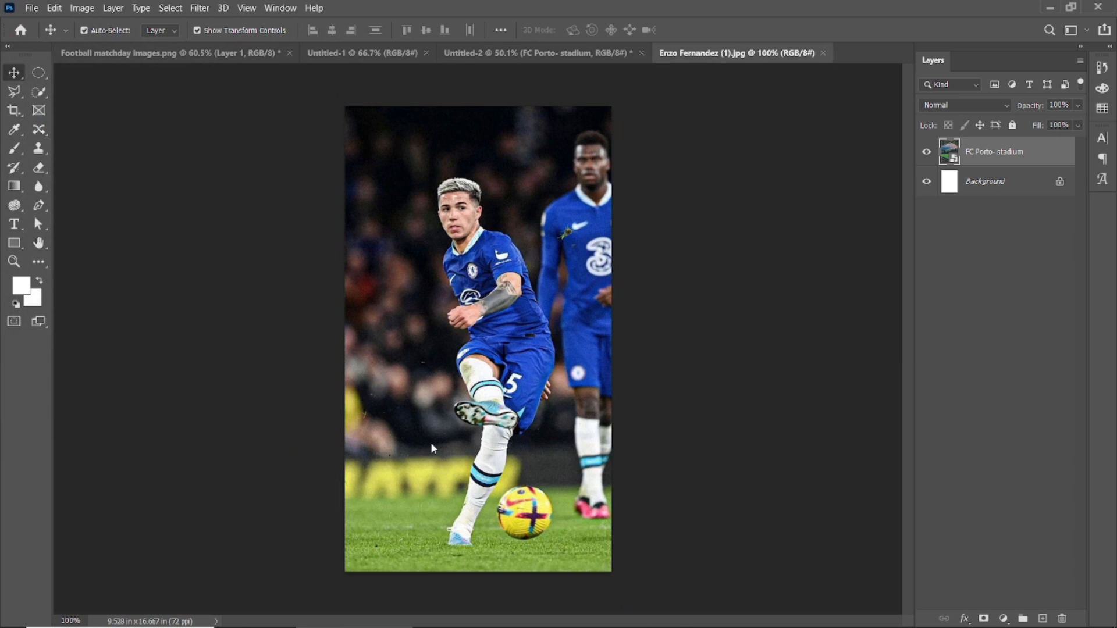
left_click(1060, 151)
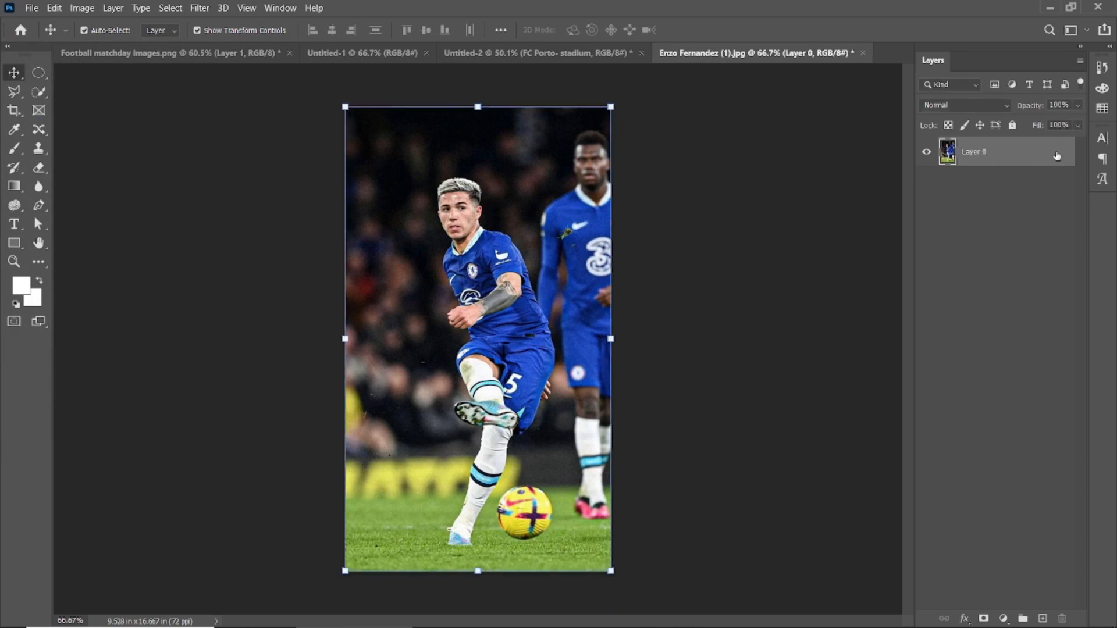
- Make an automatic subject selection of the players in the photo with Select Subject
left_click(39, 94)
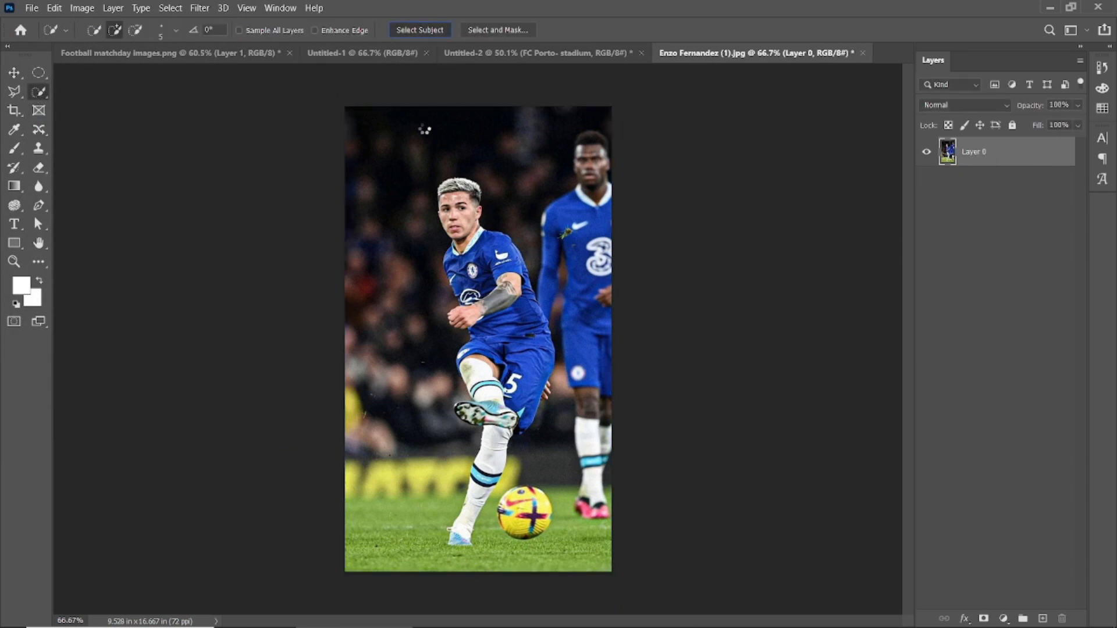
scroll(553, 195, "up", 7)
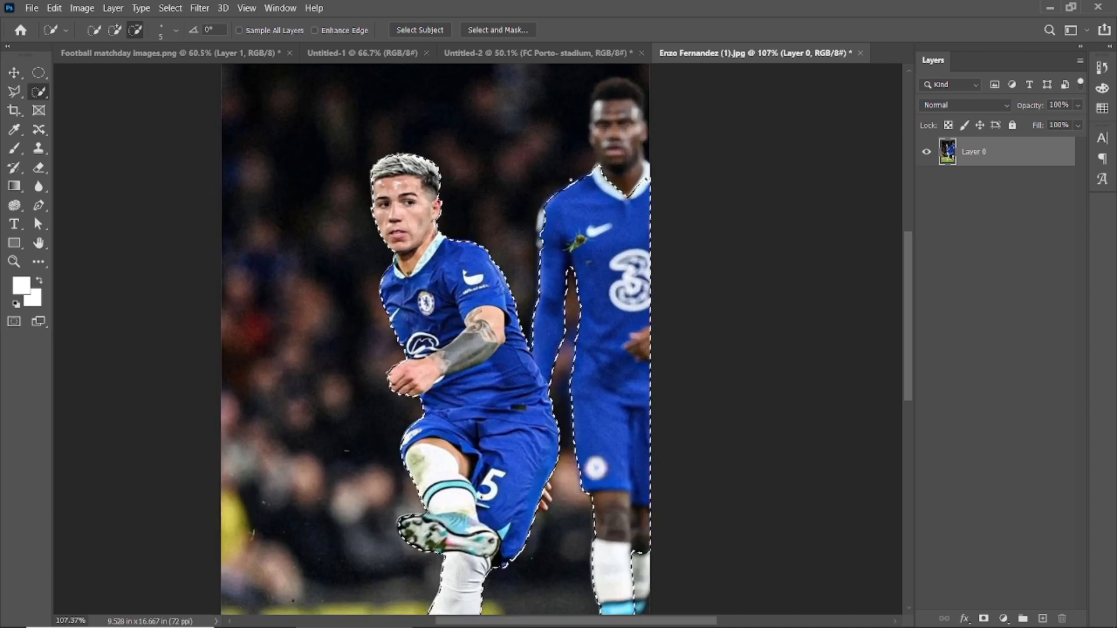
key("p")
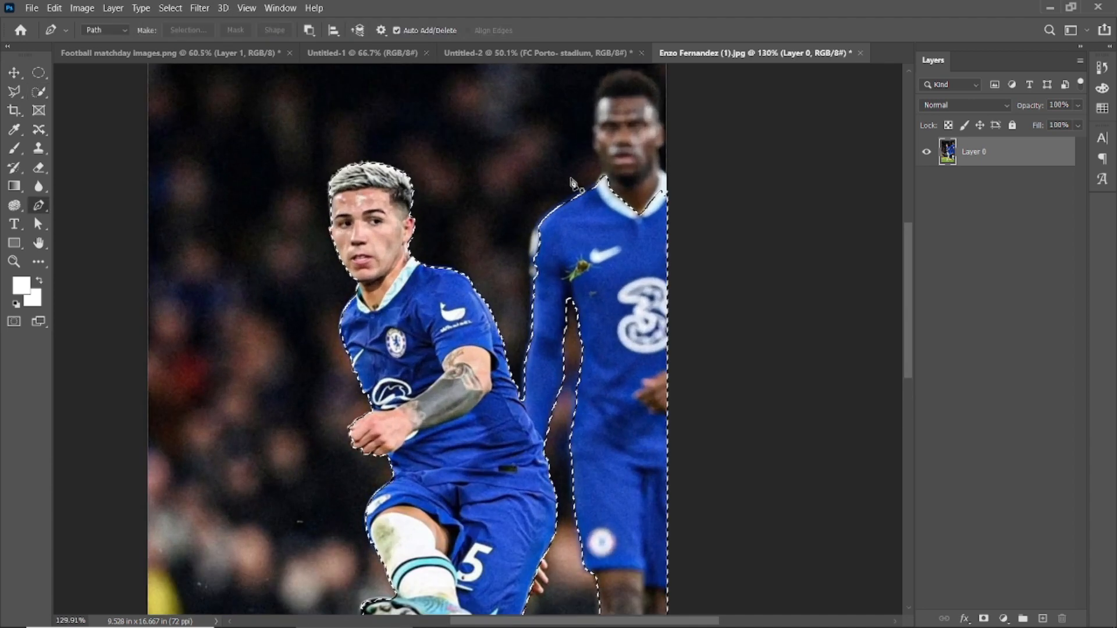
- Enlarge the Quick Selection brush to 25 and subtract the second player in the background from the selection
left_click(15, 151)
left_click(38, 93)
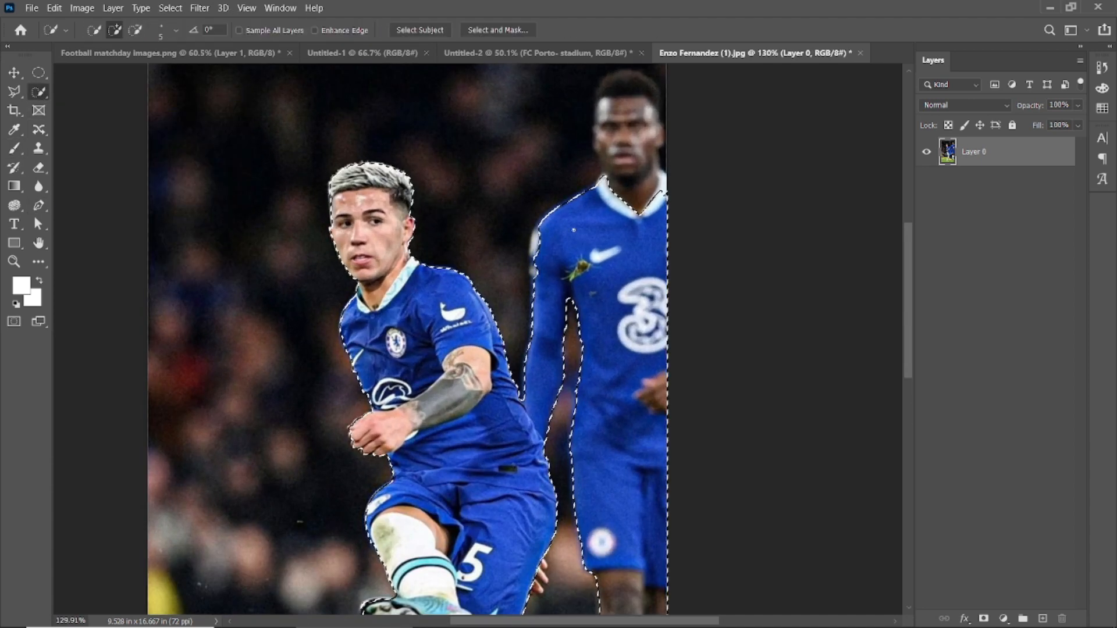
key("bracketright")
key("bracketright")
key("bracketright")
key("bracketright")
key("bracketright")
key("bracketright")
key("bracketright")
key("bracketright")
key("bracketright")
key("bracketright")
key("bracketright")
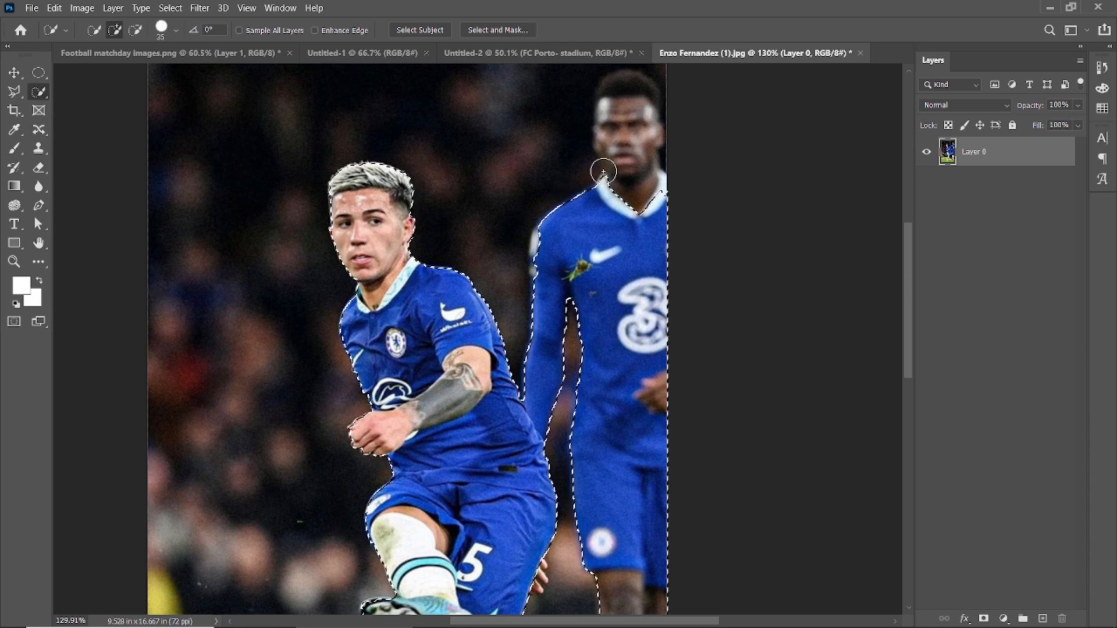
mouse_move(601, 162)
left_mouse_down()
mouse_move(628, 253)
mouse_move(603, 309)
mouse_move(561, 250)
mouse_move(564, 315)
mouse_move(569, 200)
mouse_move(553, 212)
mouse_move(593, 282)
left_mouse_up()
mouse_move(600, 361)
left_mouse_down()
mouse_move(645, 479)
mouse_move(605, 175)
left_mouse_up()
scroll(615, 462, "down", 2)
mouse_move(620, 262)
left_mouse_down()
mouse_move(622, 420)
mouse_move(628, 408)
left_mouse_up()
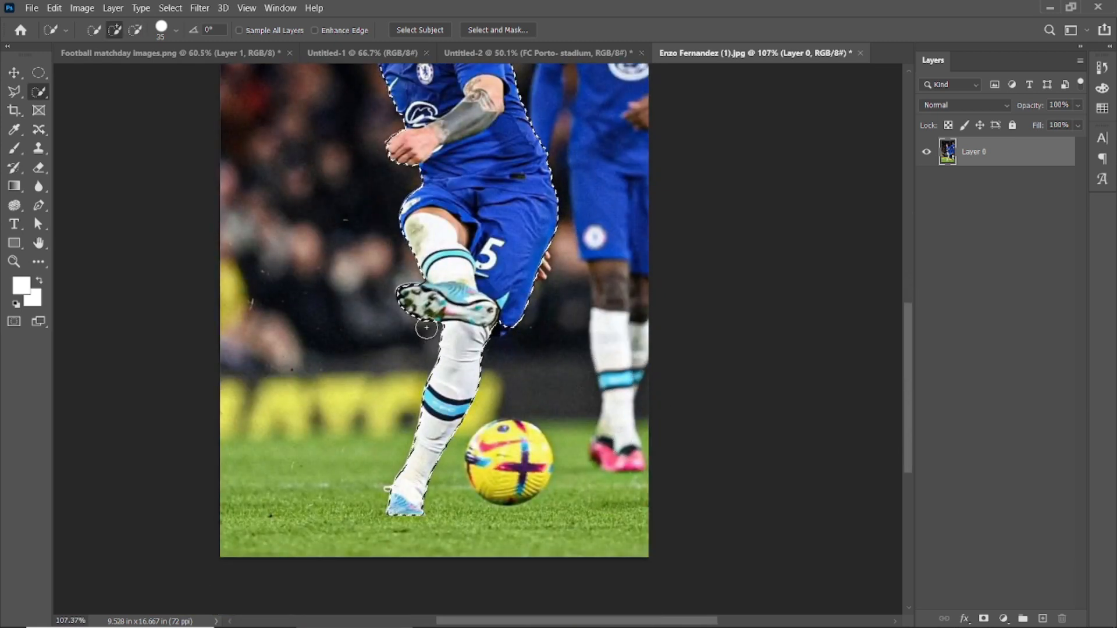
- Check the outline around the kicking player's head and torso and refine its edge with a Quick Selection brush of size 10
scroll(427, 359, "up", 6)
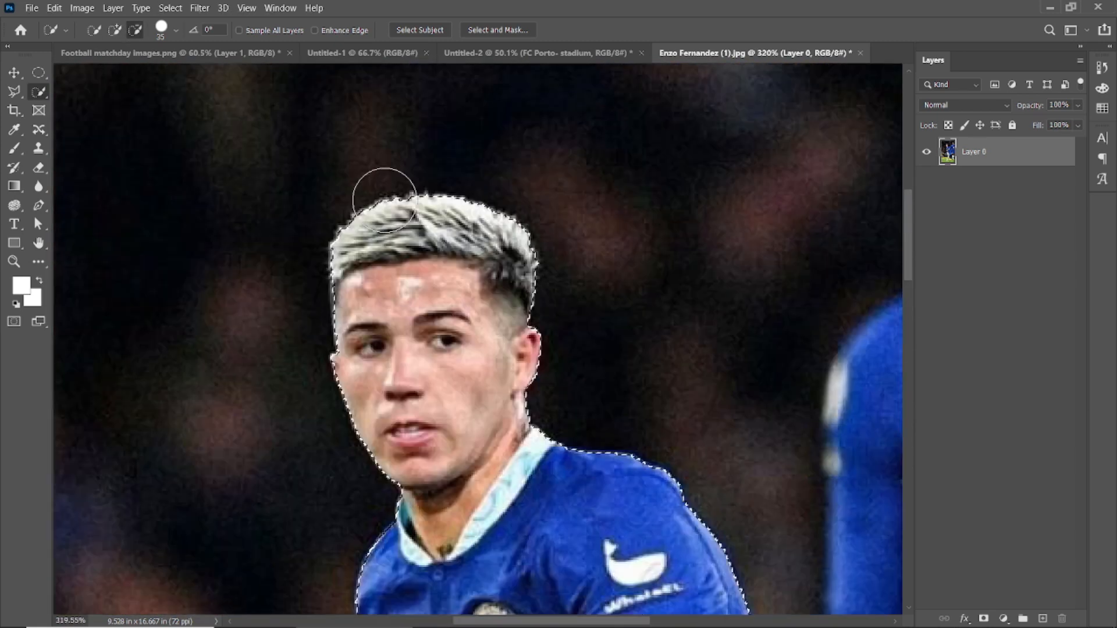
scroll(364, 226, "up", 5)
scroll(350, 466, "down", 3)
scroll(587, 467, "down", 4)
left_click_drag(593, 467, 530, 137)
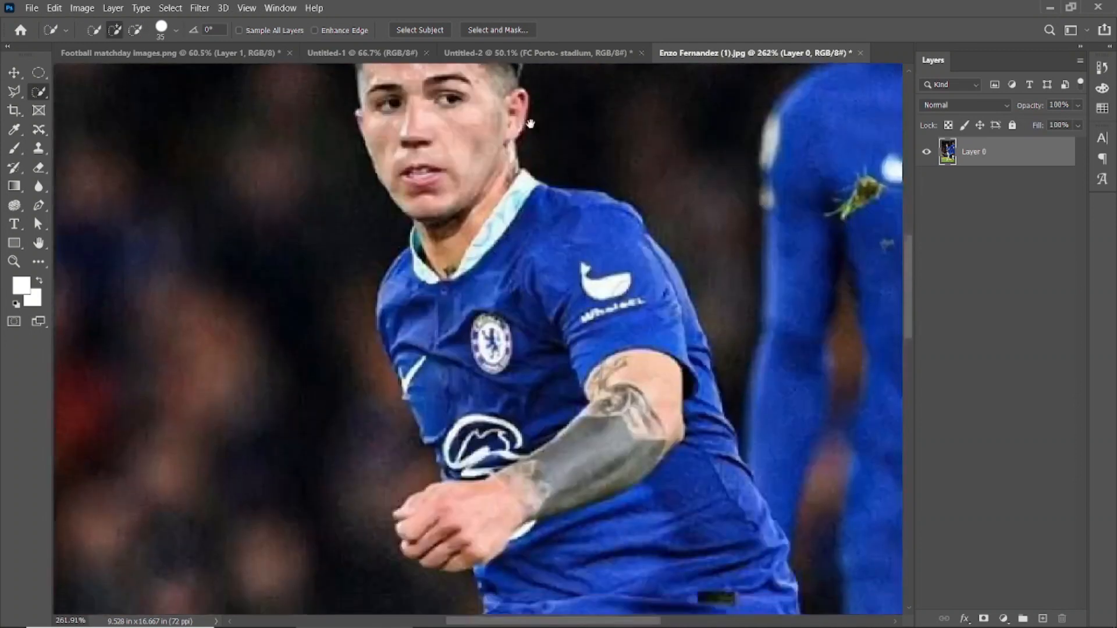
scroll(465, 291, "down", 4)
scroll(416, 401, "up", 3)
key("bracketleft")
key("bracketleft")
key("bracketleft")
key("bracketleft")
key("bracketleft")
mouse_move(385, 445)
left_mouse_down()
mouse_move(439, 451)
mouse_move(355, 424)
mouse_move(336, 377)
left_mouse_up()
- Add the player's fingers showing behind the blue shorts to the selection
scroll(574, 480, "down", 5)
left_click_drag(676, 529, 556, 228)
scroll(516, 356, "down", 4)
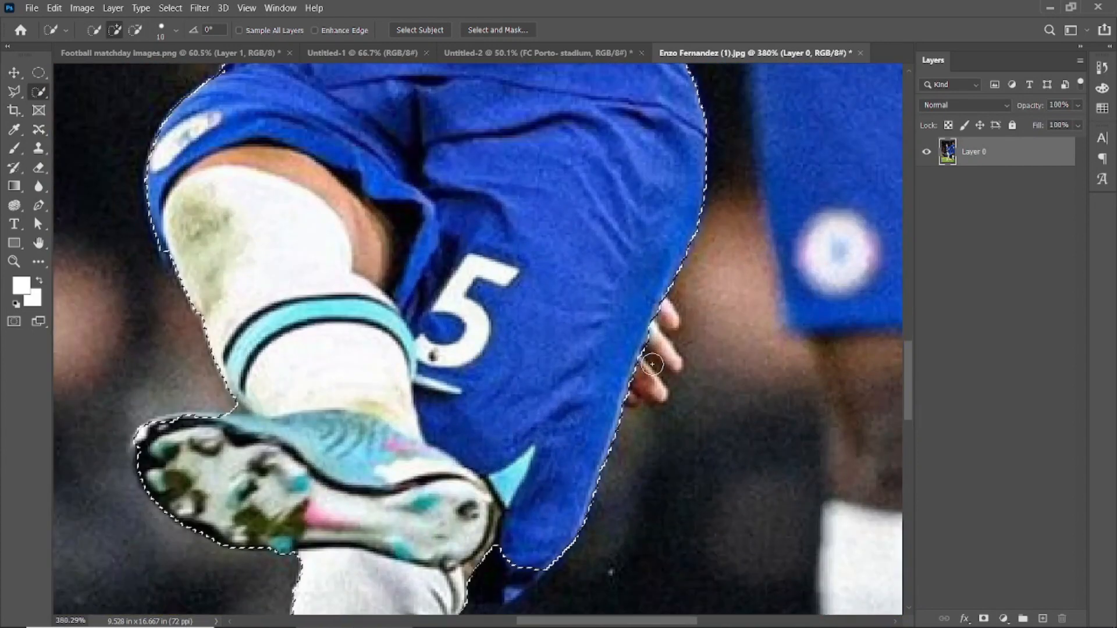
scroll(516, 356, "up", 10)
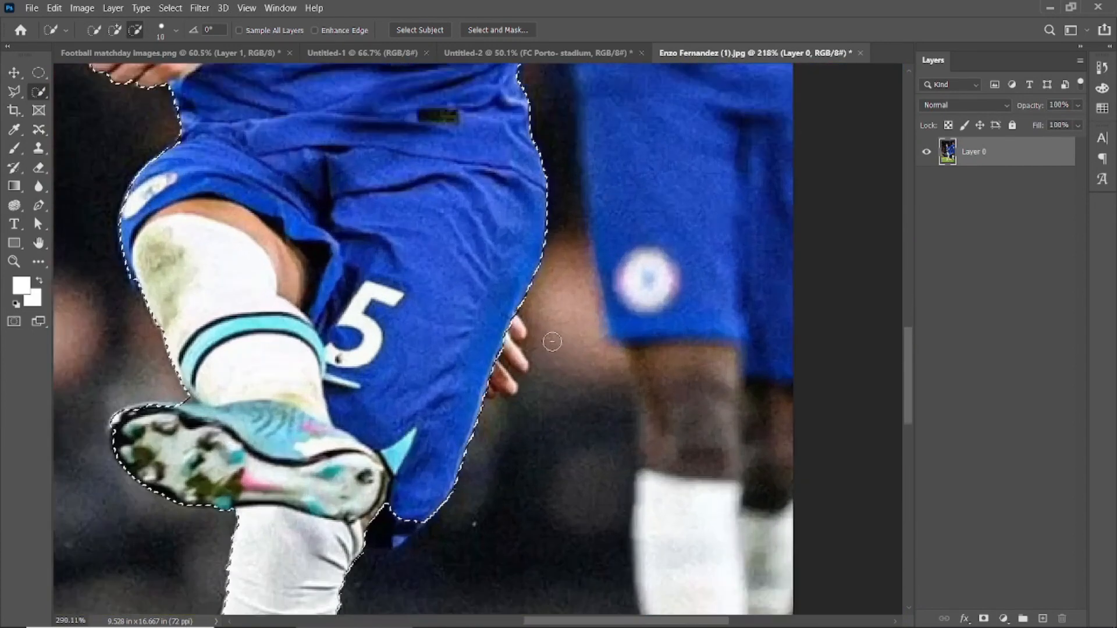
left_click(459, 417)
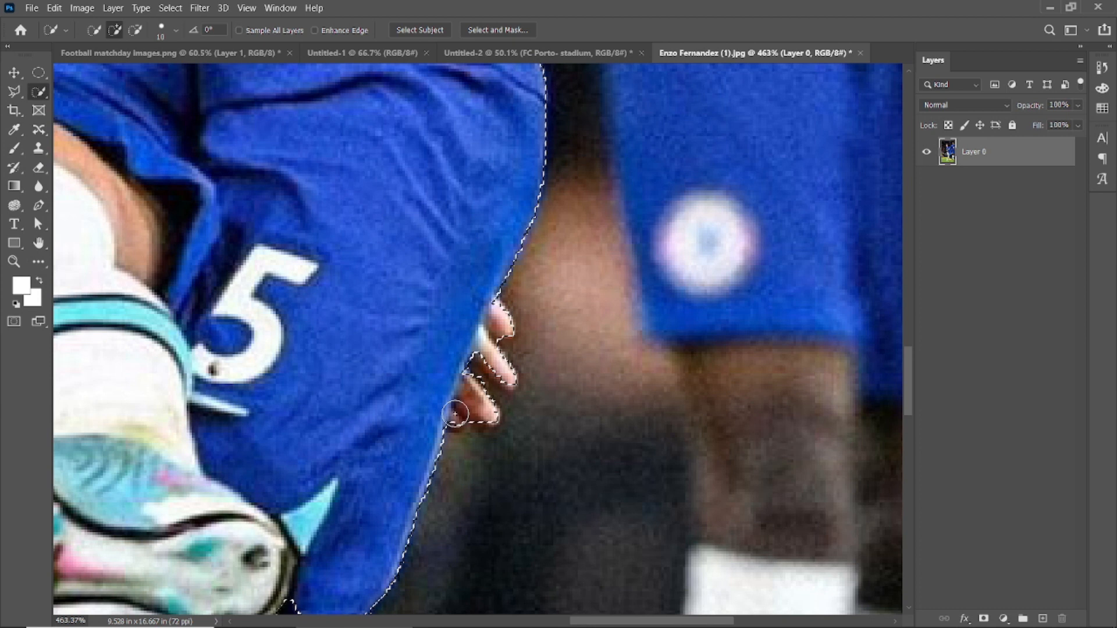
scroll(477, 411, "down", 10)
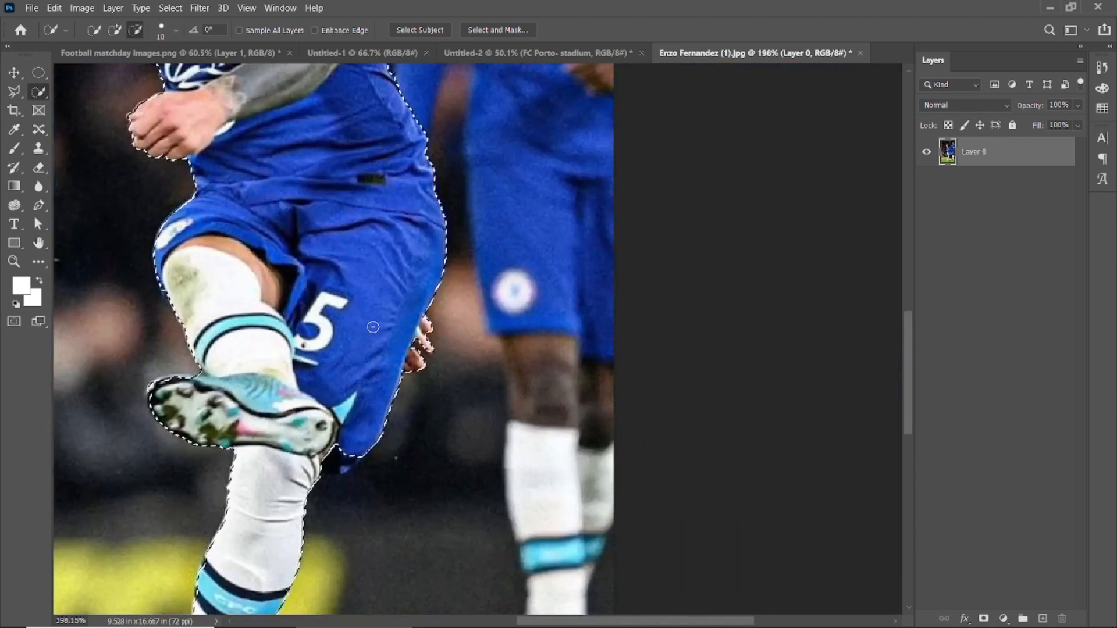
- Add the yellow ball to the selection and subtract the stray patch of grass at its lower edge
scroll(580, 436, "up", 3)
scroll(580, 435, "up", 2)
left_click_drag(646, 401, 623, 495)
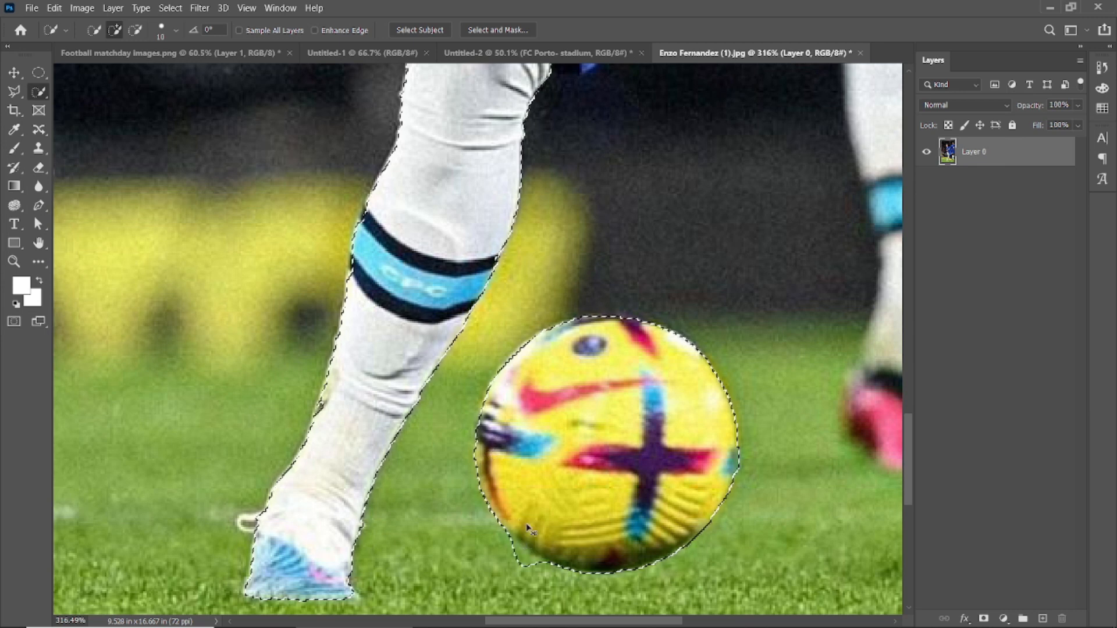
key("alt")
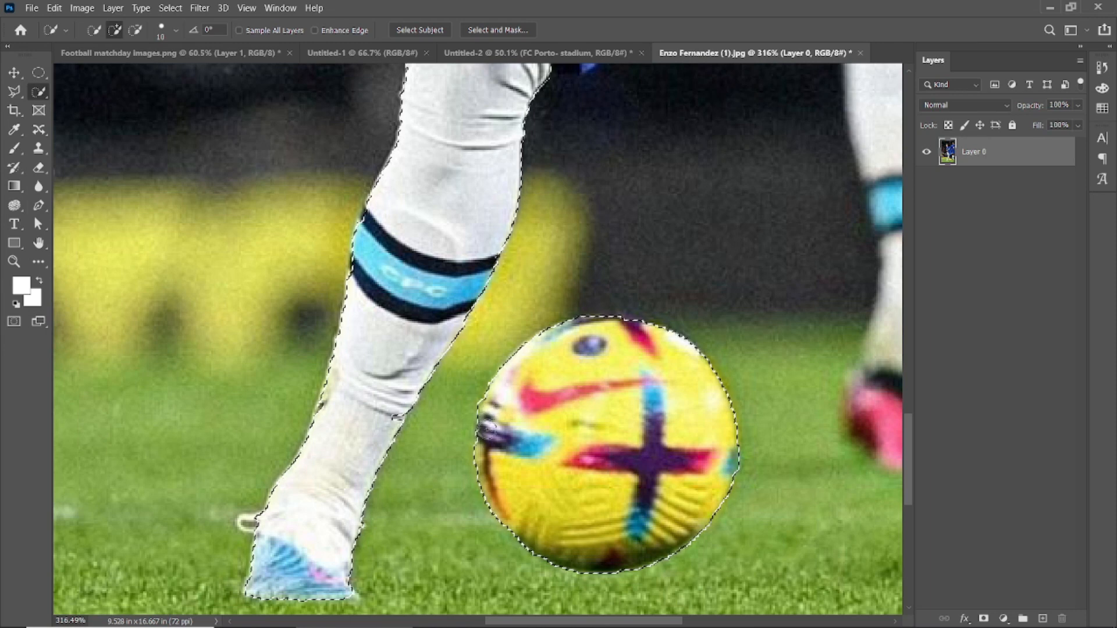
- Refine the selection edge around the ball at close zoom so it follows the round outline
scroll(656, 464, "down", 7)
scroll(625, 408, "up", 5)
scroll(699, 524, "up", 5)
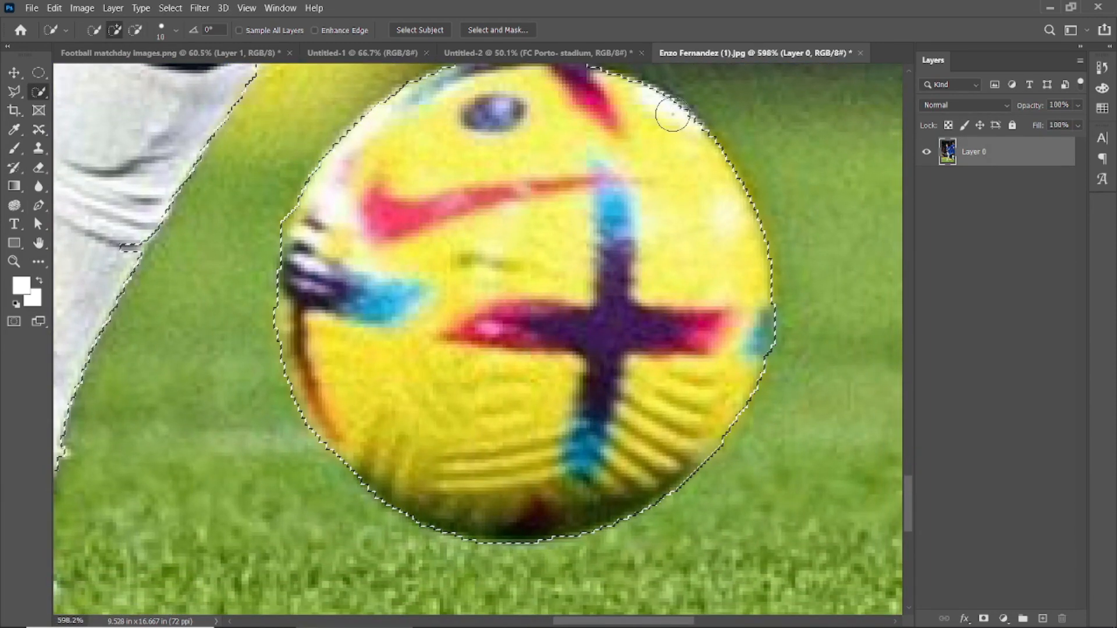
mouse_move(739, 376)
left_mouse_down()
mouse_move(729, 447)
mouse_move(723, 429)
left_mouse_up()
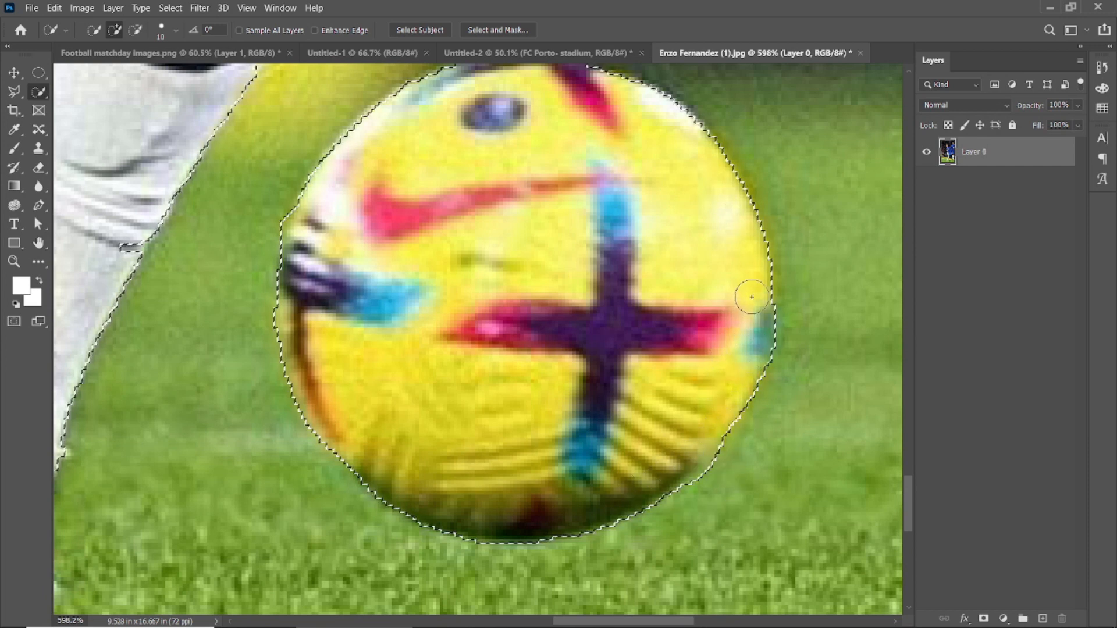
scroll(357, 448, "down", 6)
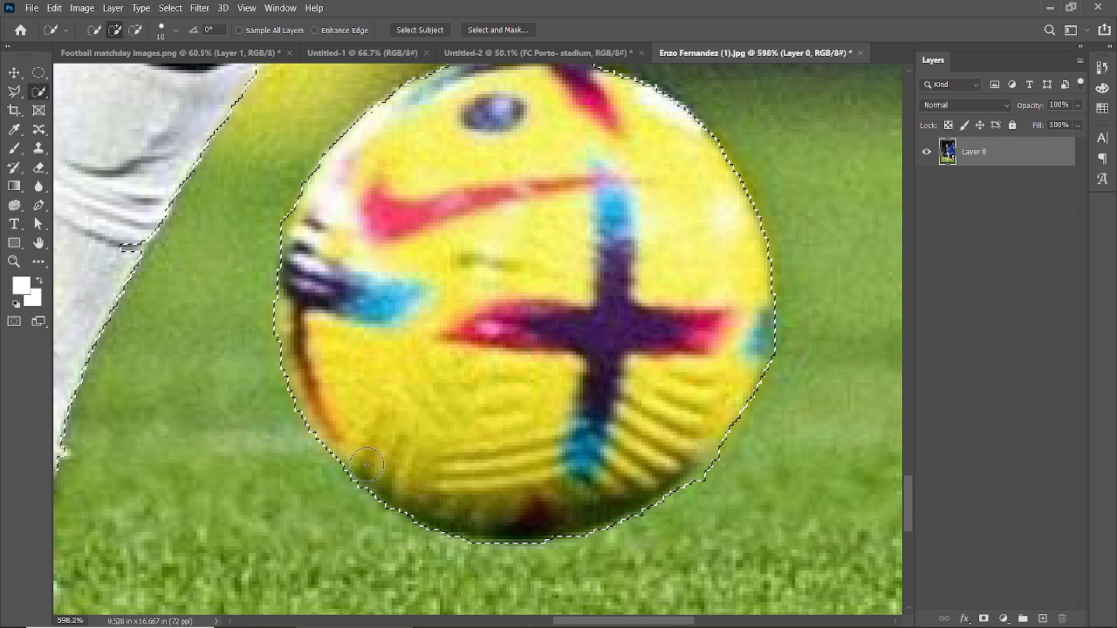
- Invert the selection, delete the background around the player and ball, and deselect
scroll(419, 446, "down", 2)
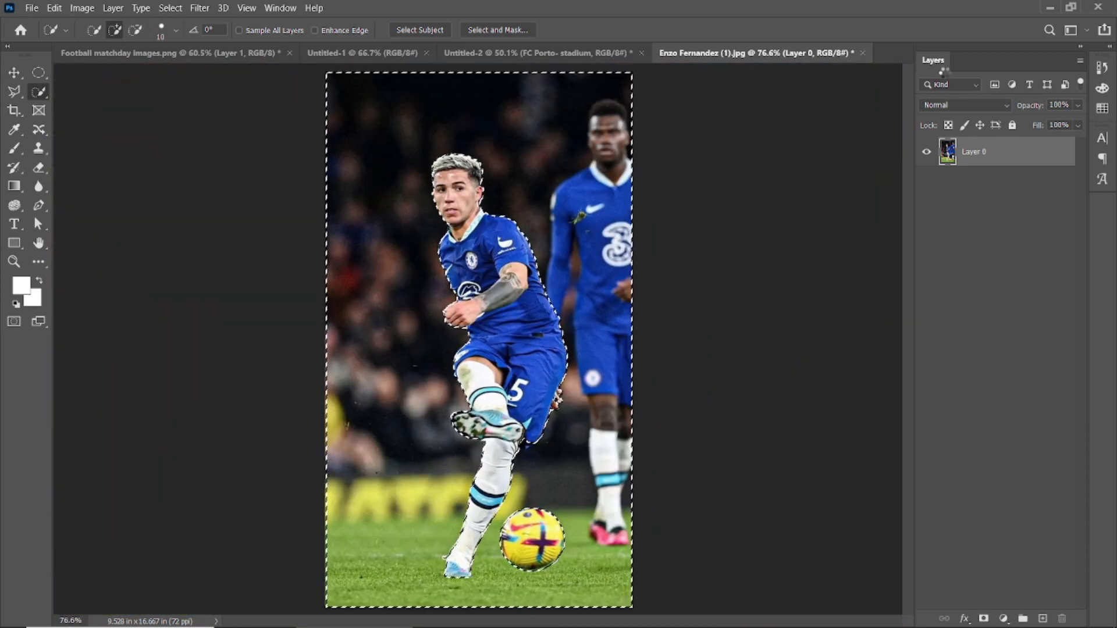
key("Delete")
key("v")
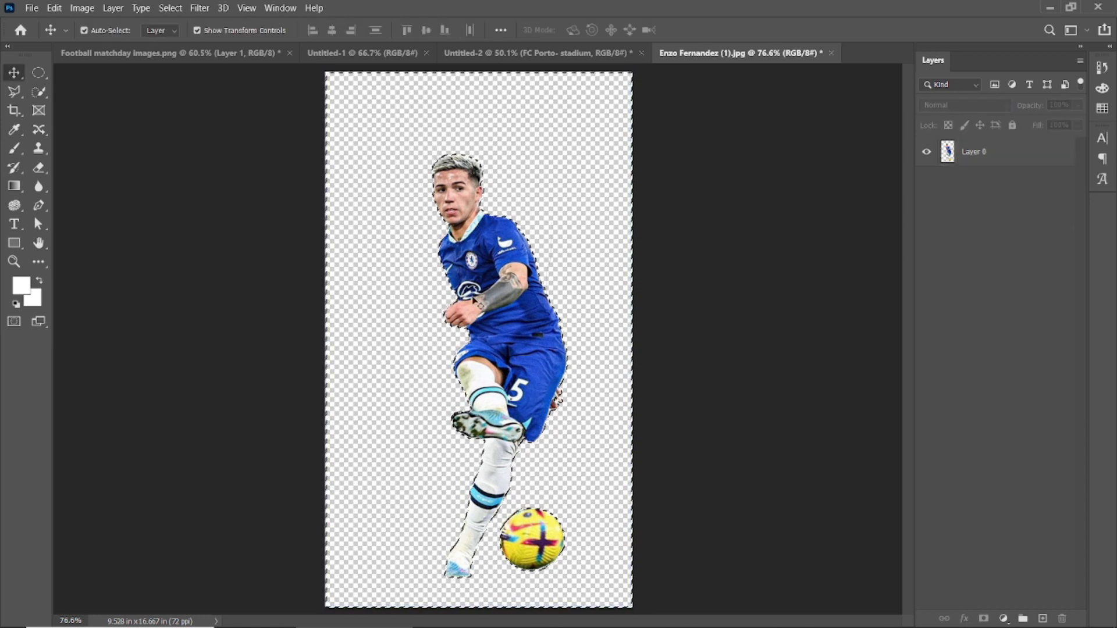
key("ctrl+d")
- Close the unused Untitled-1 document and move the player cutout into Untitled-2, placing it near the centre of the stadium scene
left_click(494, 51)
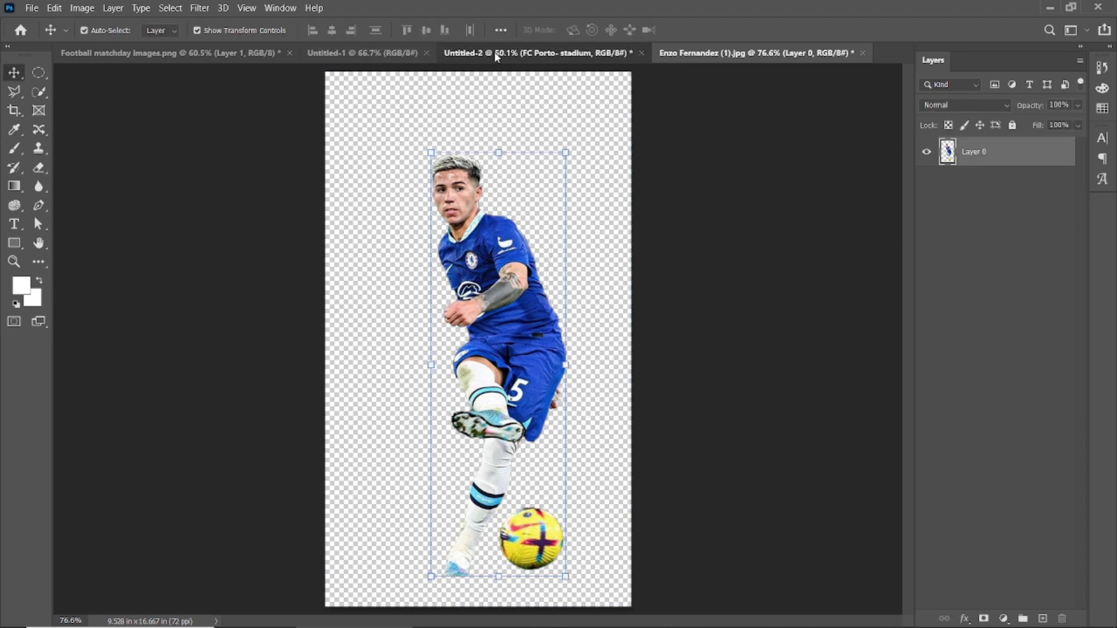
left_click(426, 52)
left_click(729, 262)
scroll(512, 389, "up", 2)
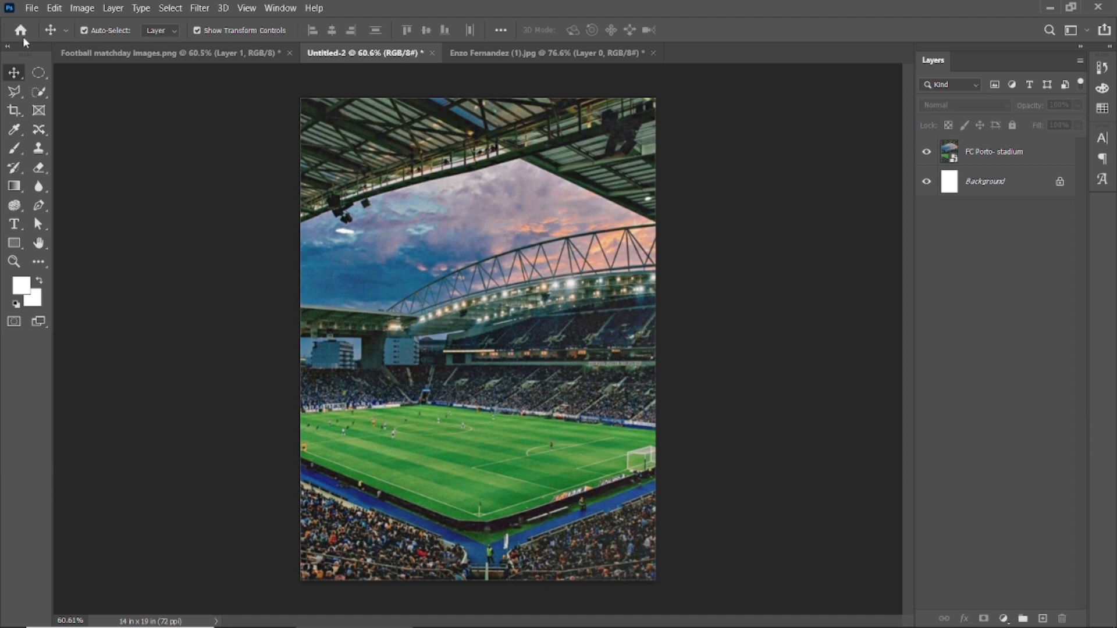
key("ctrl+Tab")
left_click_drag(515, 319, 386, 60)
left_click_drag(437, 261, 517, 305)
- Fill a new layer with a dark navy sampled from the player's shirt and place it beneath the player layer
key("i")
left_click(478, 266)
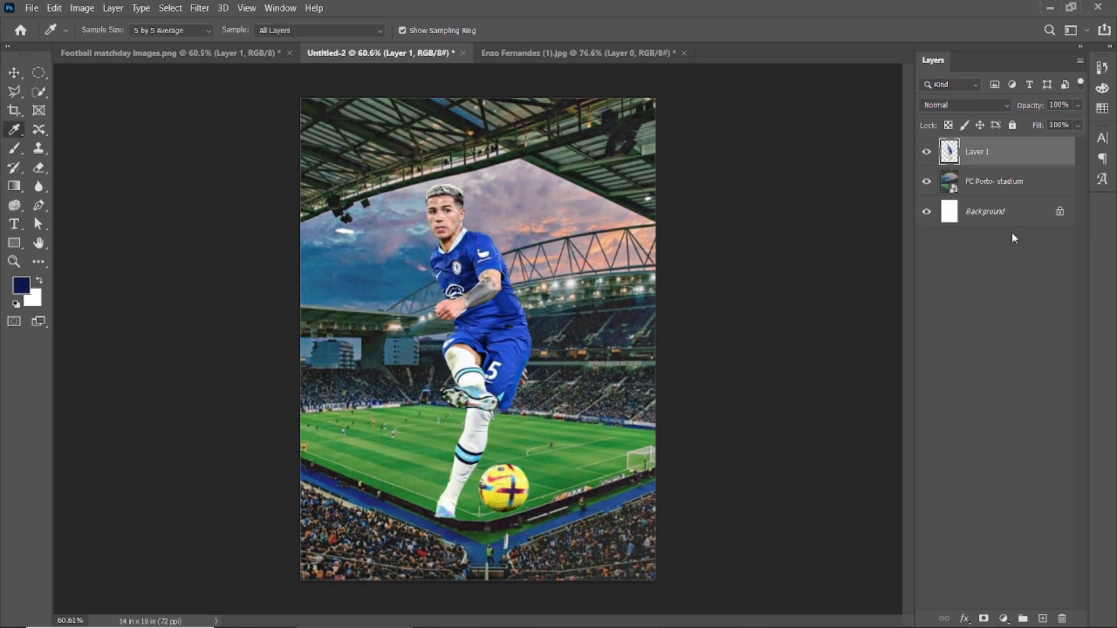
left_click(1044, 620)
key("alt+BackSpace")
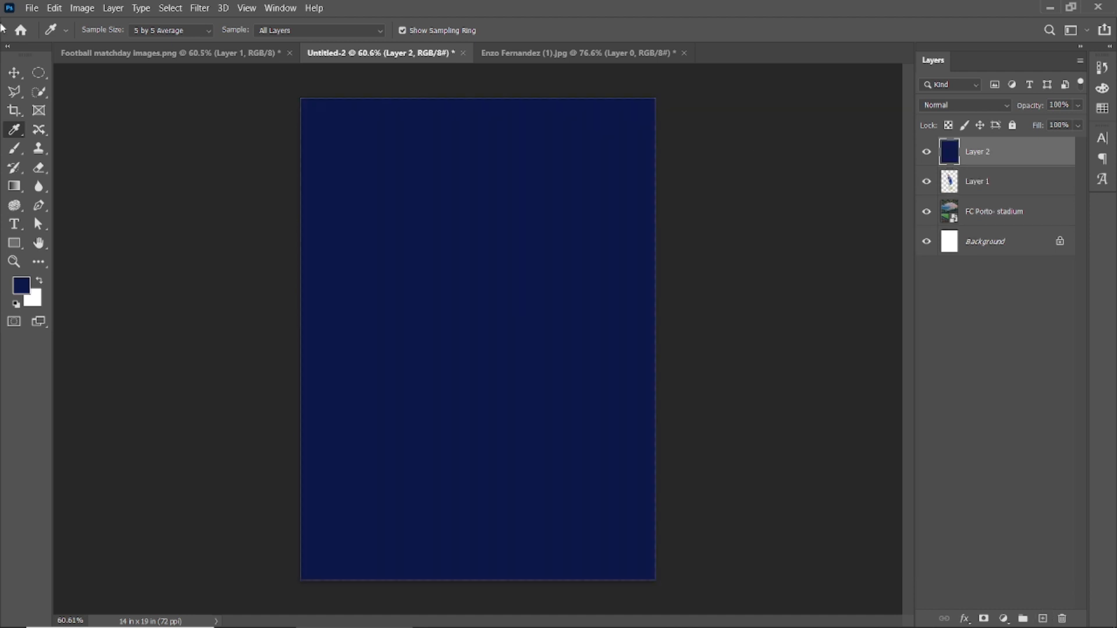
key("v")
left_click_drag(1004, 147, 1004, 200)
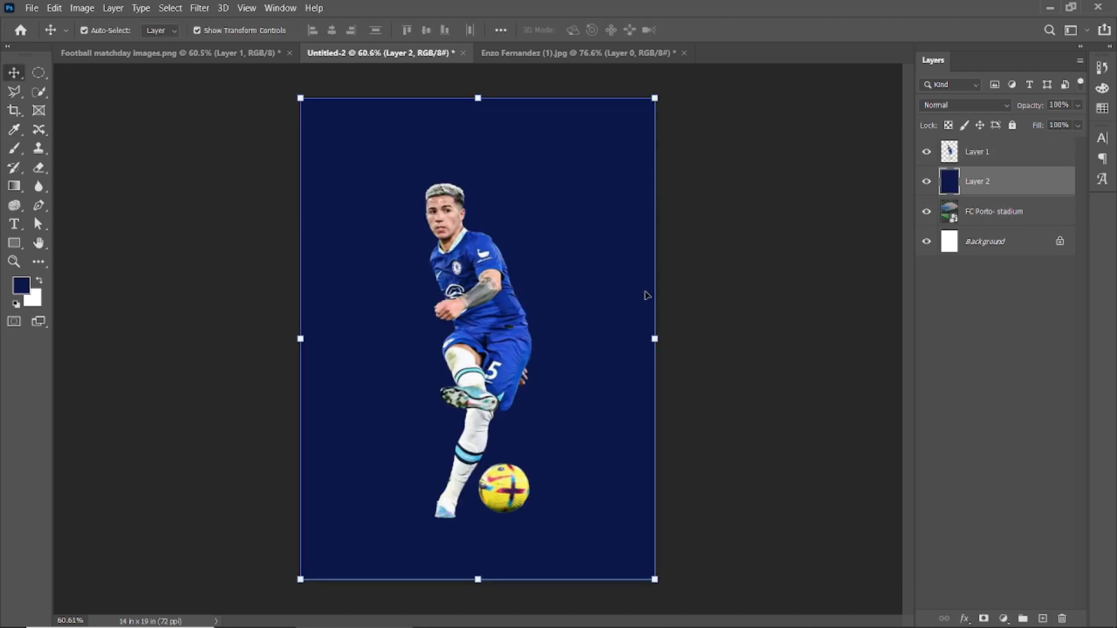
- Set the Gradient tool to a reflected foreground-to-transparent gradient starting in navy 0b174e, with Reverse turned off
left_click(15, 189)
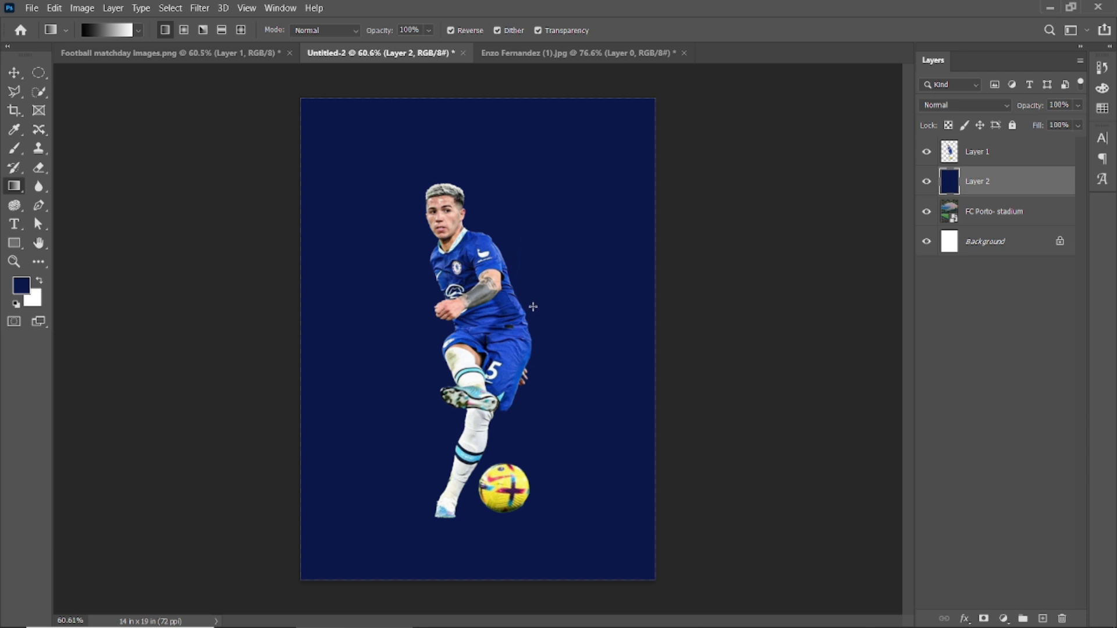
left_click_drag(521, 455, 521, 457)
key("ctrl+z")
left_click(106, 30)
left_click(677, 134)
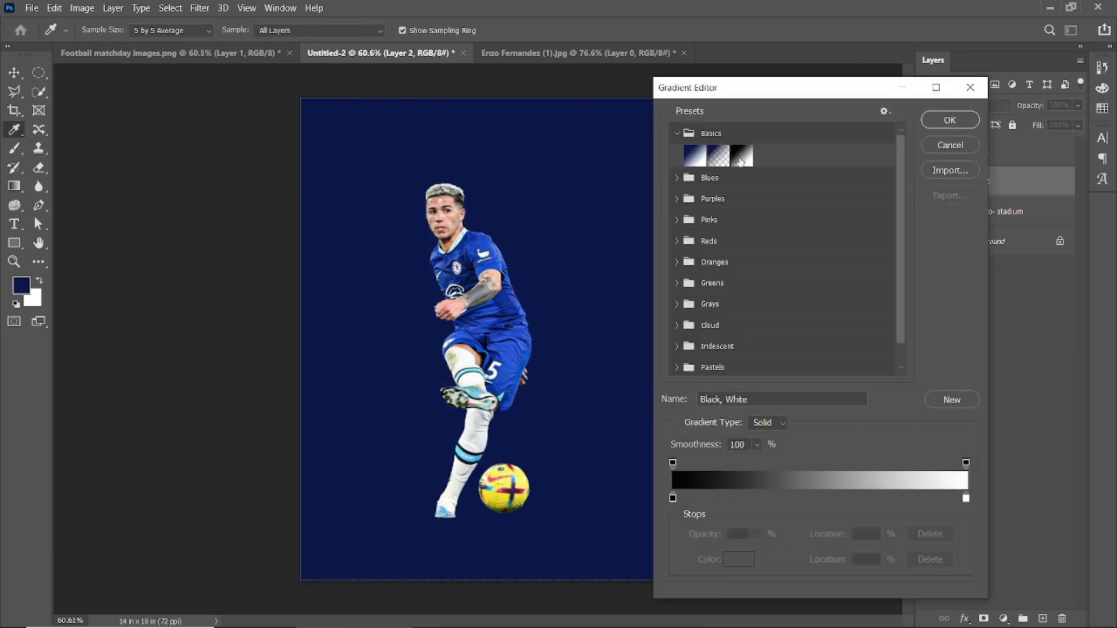
left_click(739, 160)
left_click(718, 164)
left_click(673, 499)
left_click(739, 559)
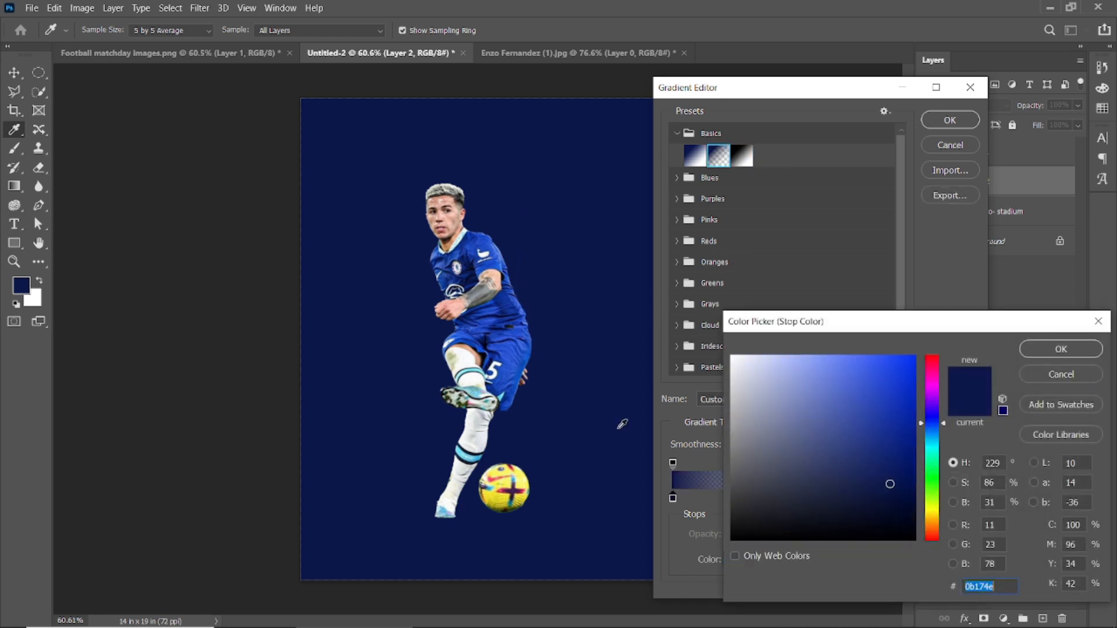
left_click(1062, 349)
left_click(949, 119)
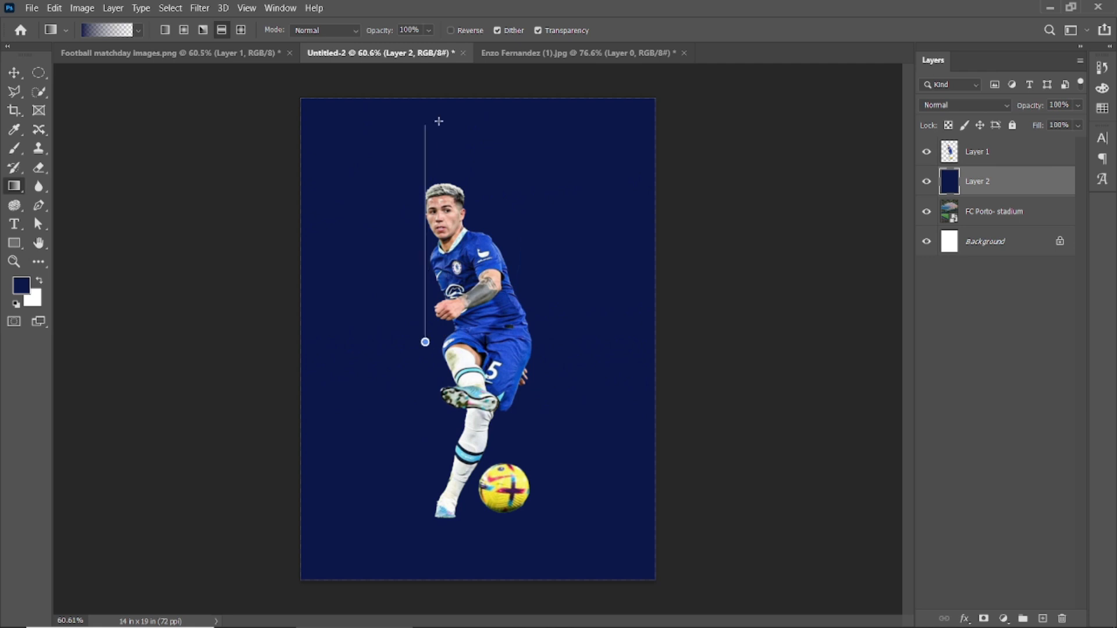
- Add a layer mask to the navy Layer 2 and try a vertical reflected gradient on it
left_click(985, 618)
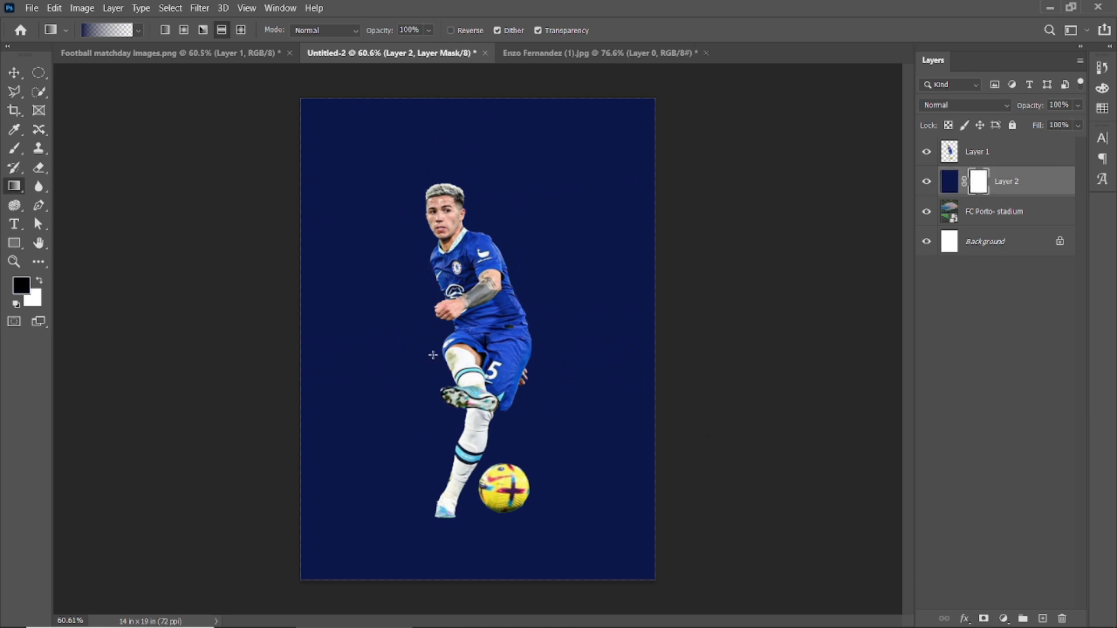
left_click_drag(445, 171, 444, 89)
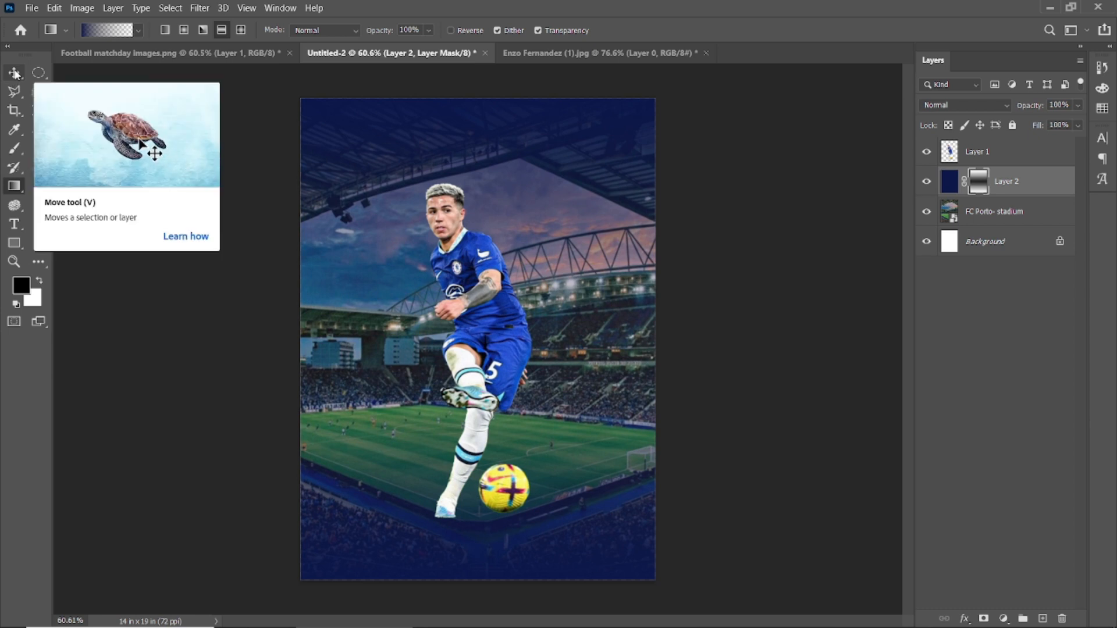
left_click(15, 72)
key("ctrl+z")
- Try a shorter vertical gradient on Layer 2's mask from beside the player's hip up to above his head
left_click(951, 182)
left_click(14, 186)
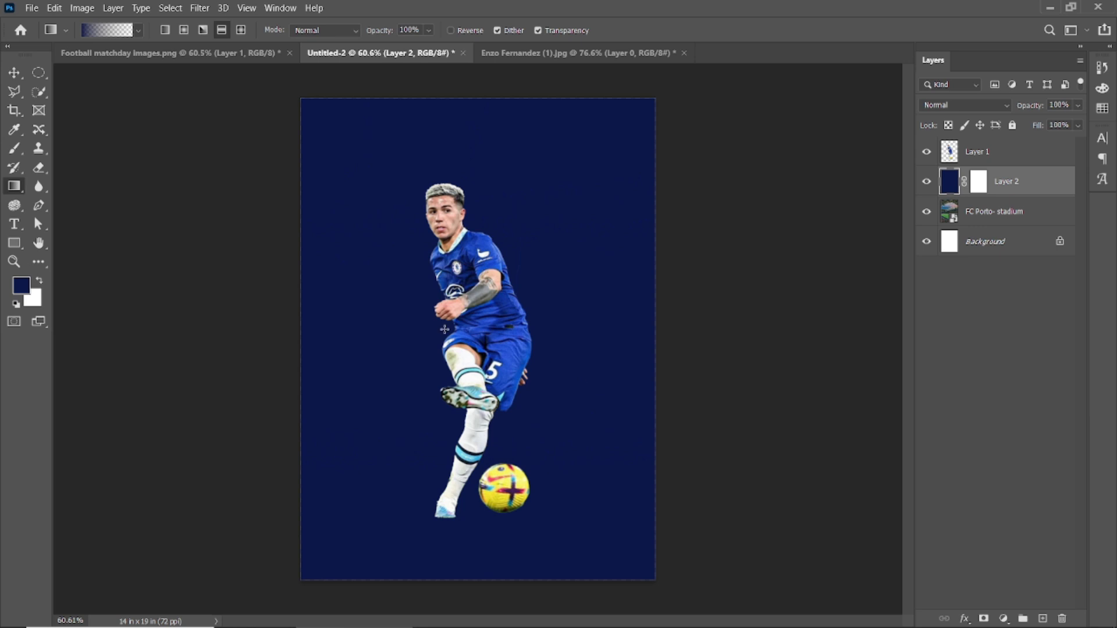
left_click(975, 182)
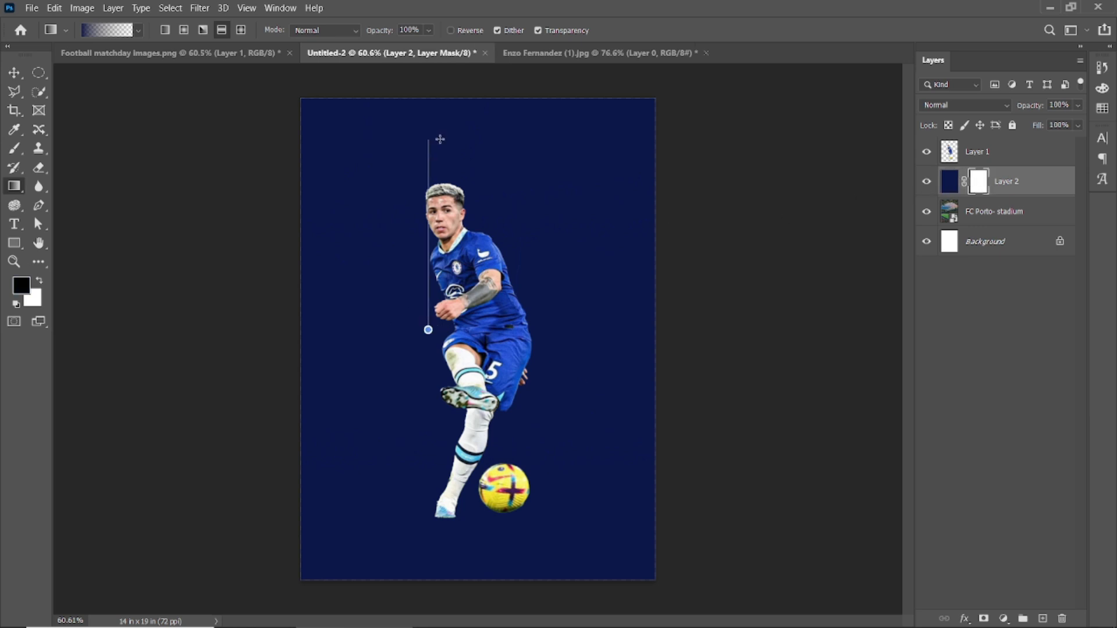
left_click_drag(439, 143, 441, 135)
key("ctrl+z")
- Scale the player cutout down slightly and reposition it near the middle of the poster
key("v")
left_click(449, 207)
left_click_drag(531, 183, 525, 207)
left_click(720, 31)
left_click(729, 214)
scroll(729, 213, "up", 3)
left_click(482, 306)
left_click_drag(467, 278, 468, 298)
left_click(720, 30)
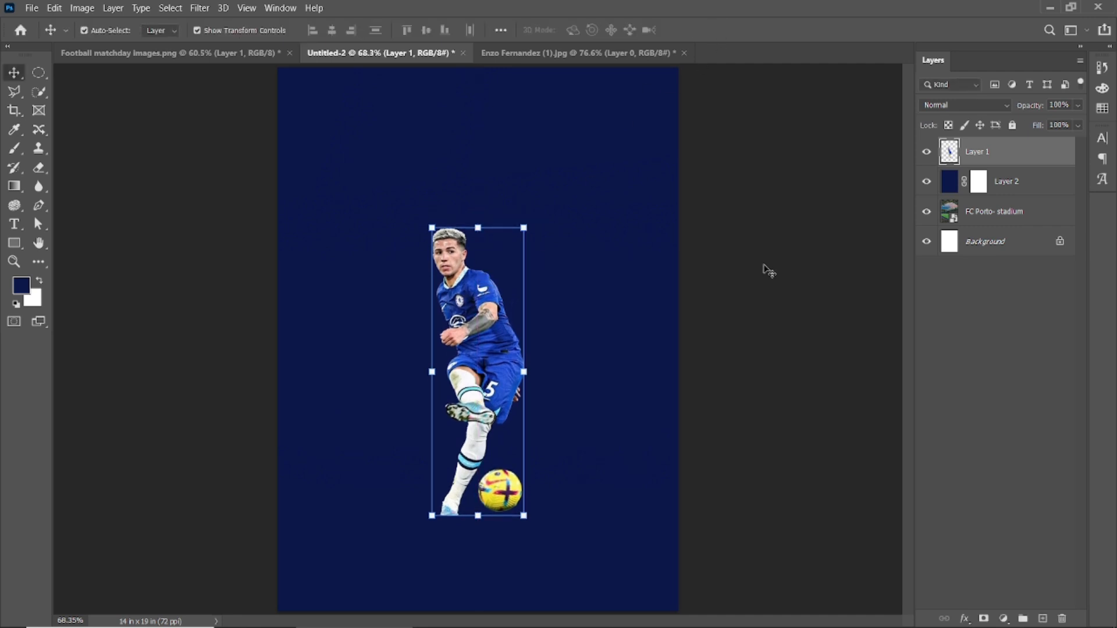
left_click(765, 267)
- Draw a vertical reflected gradient on Layer 2's mask from the poster's centre to near its upper edge
left_click(981, 182)
left_click(15, 185)
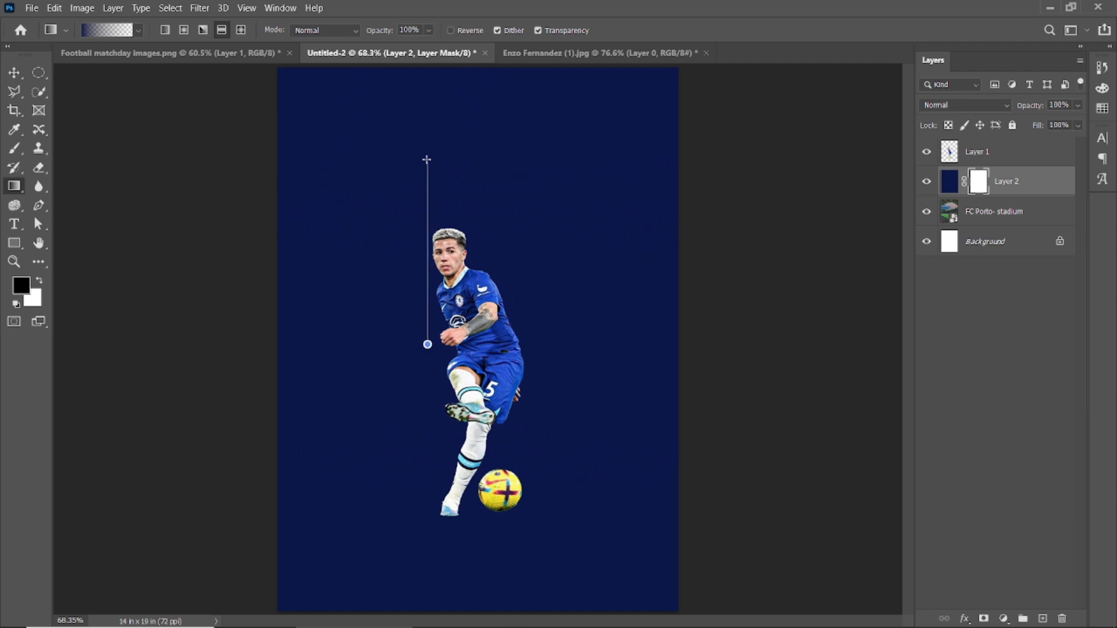
left_click_drag(428, 165, 426, 150)
key("ctrl+z")
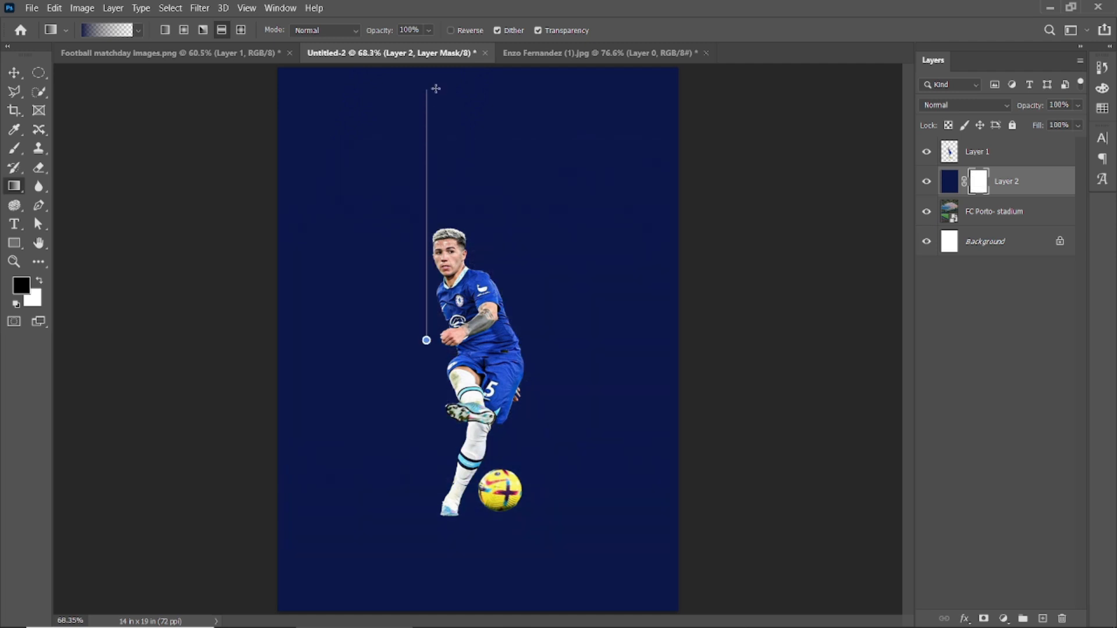
left_click_drag(436, 93, 436, 92)
- Add a navy-filled layer directly beneath Layer 2 and set its opacity to 66% and fill to 76%
left_click(1043, 618)
left_click_drag(991, 187, 993, 235)
key("alt+BackSpace")
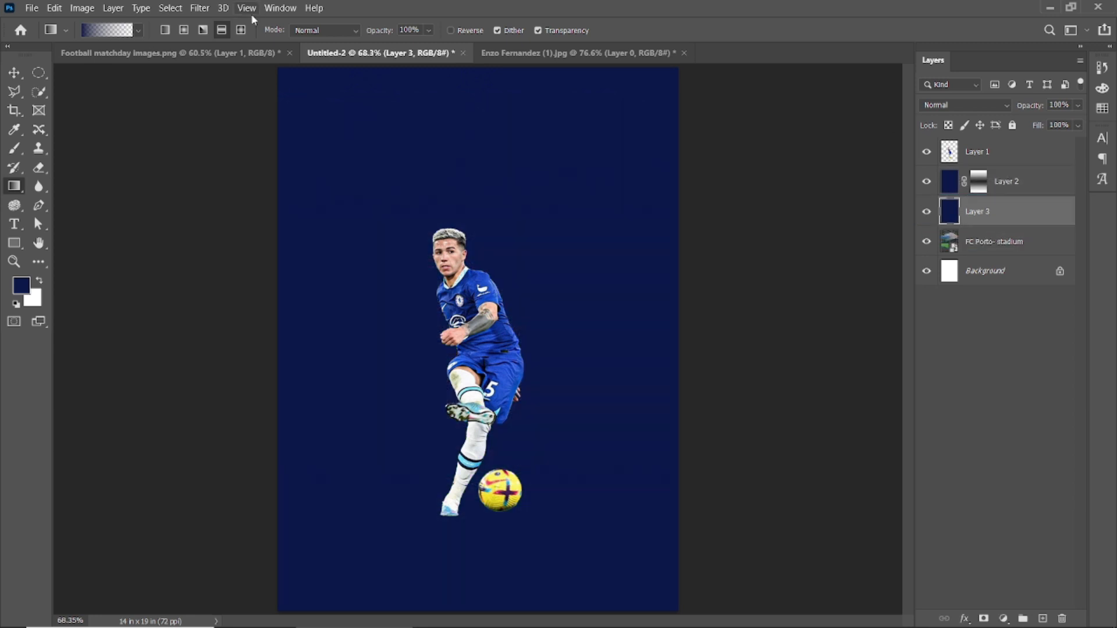
left_click_drag(1016, 111, 1001, 145)
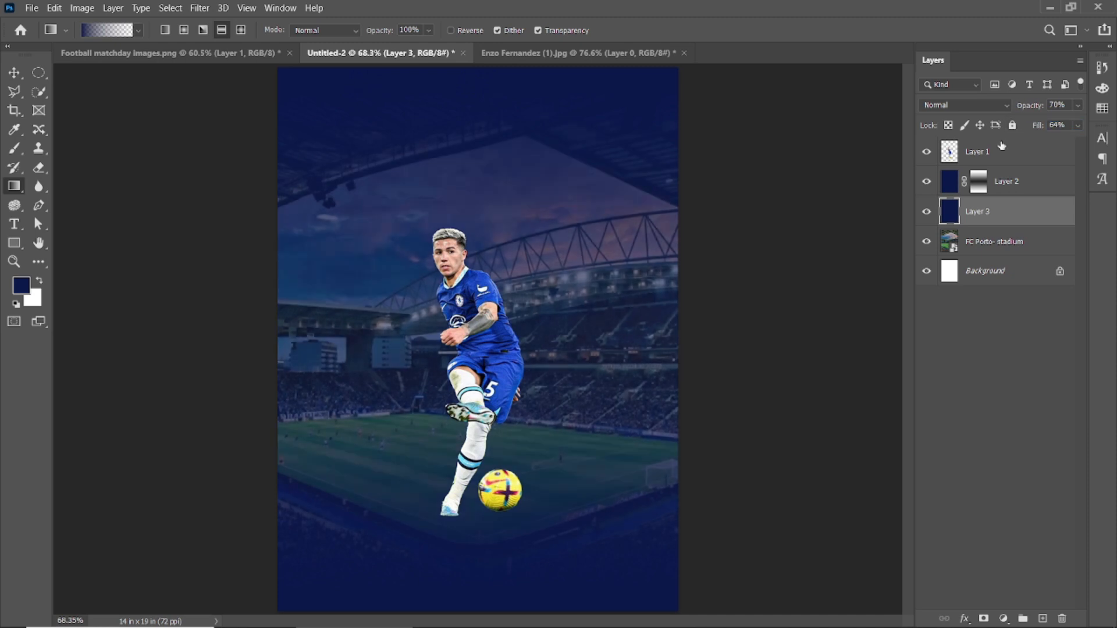
left_click_drag(1031, 109, 1041, 109)
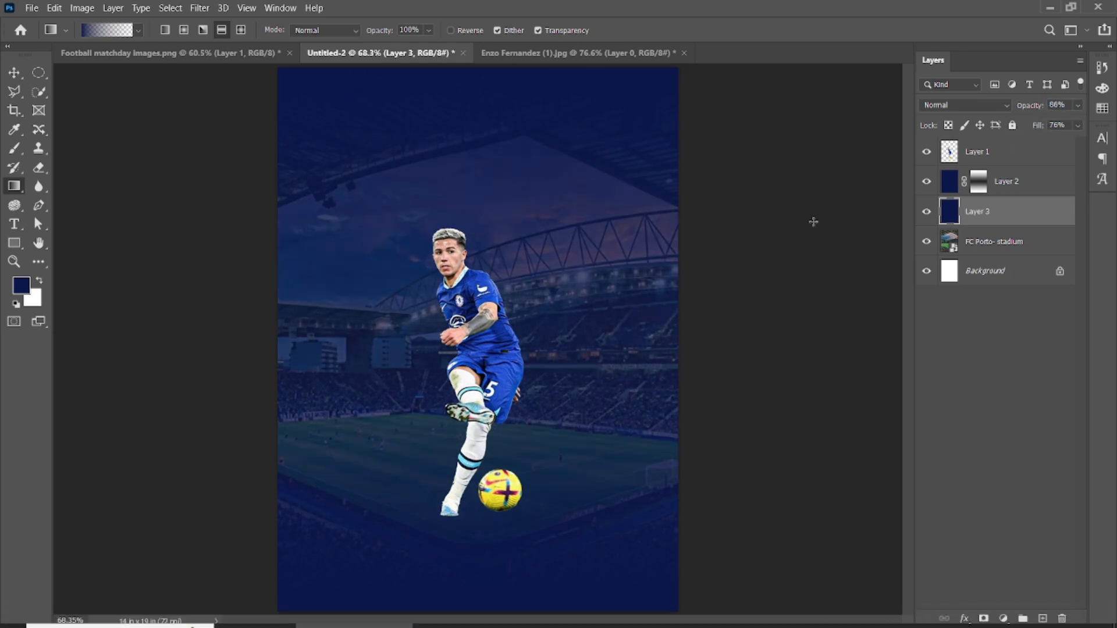
- Embed the eye-shadow pigment powder texture image and move its layer above Layer 2, beneath the player
left_click(32, 8)
left_click(55, 281)
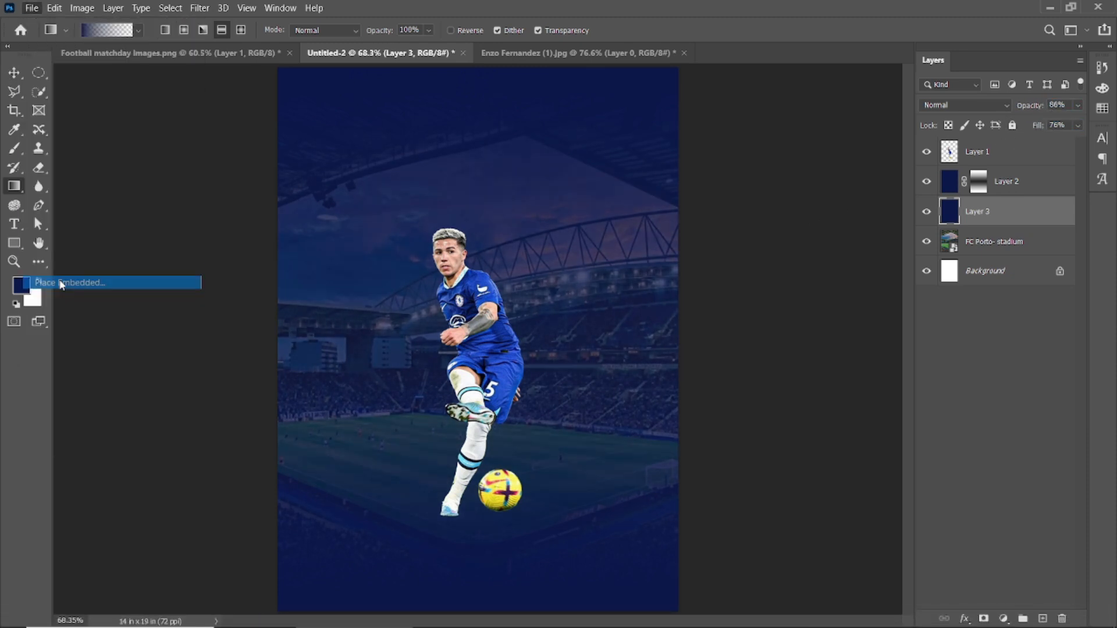
left_click(406, 148)
left_click(435, 423)
left_click(716, 31)
left_click(13, 73)
left_click(632, 409)
left_click_drag(987, 213, 989, 167)
- Rotate the powder texture by -90° and enlarge it until it covers the whole poster
left_click_drag(694, 460, 588, 175)
scroll(627, 267, "down", 2)
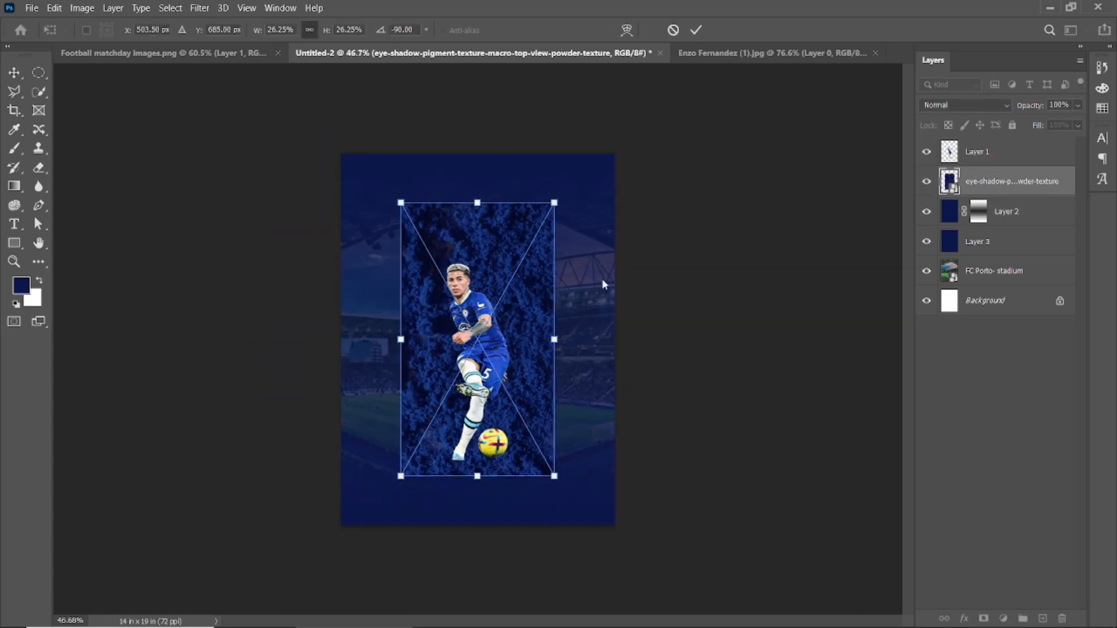
left_click_drag(554, 475, 629, 594)
left_click(696, 30)
key("ctrl+0")
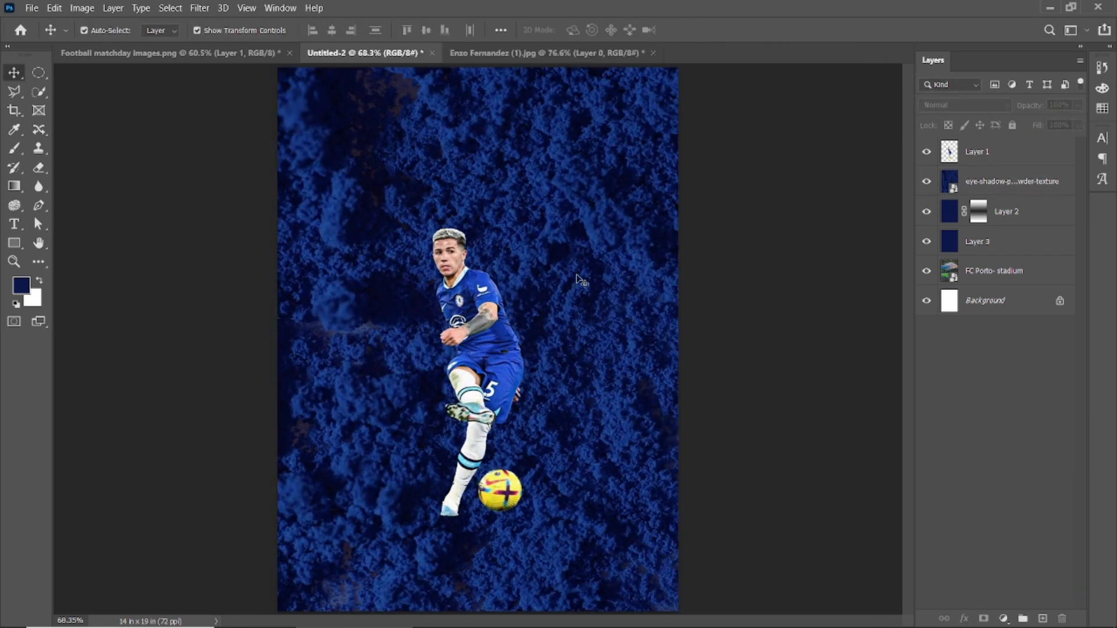
- Blend the powder texture in Hard Light mode with 98% opacity and 73% fill
left_click(1006, 107)
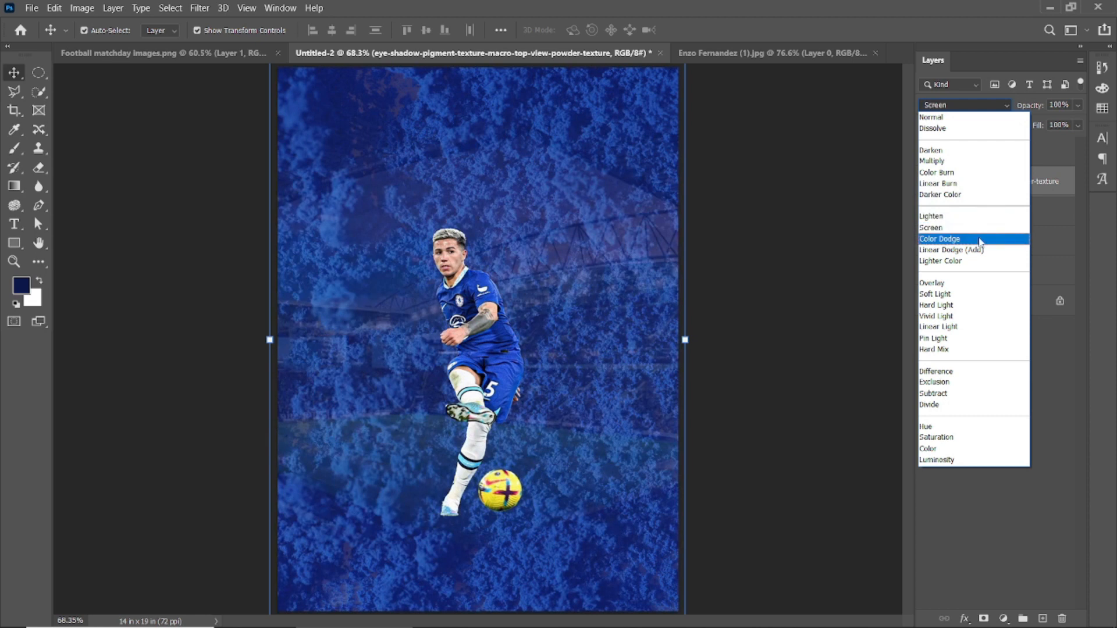
left_click(970, 305)
left_click_drag(1031, 113, 939, 146)
left_click(791, 203)
scroll(504, 263, "down", 2)
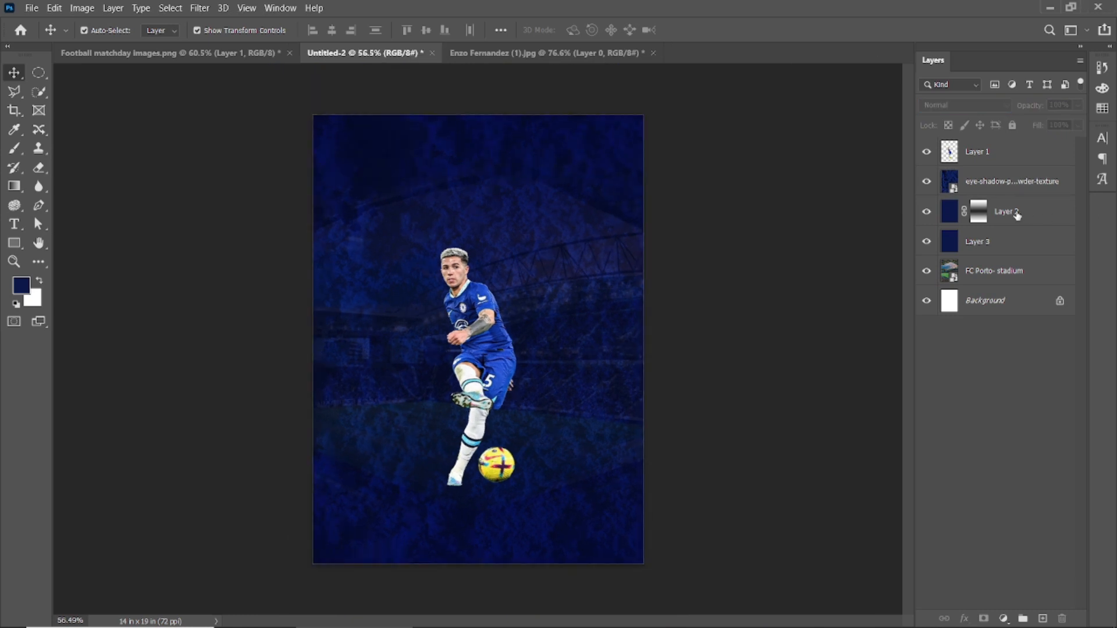
- Add a layer mask to the powder texture layer
left_click(1013, 183)
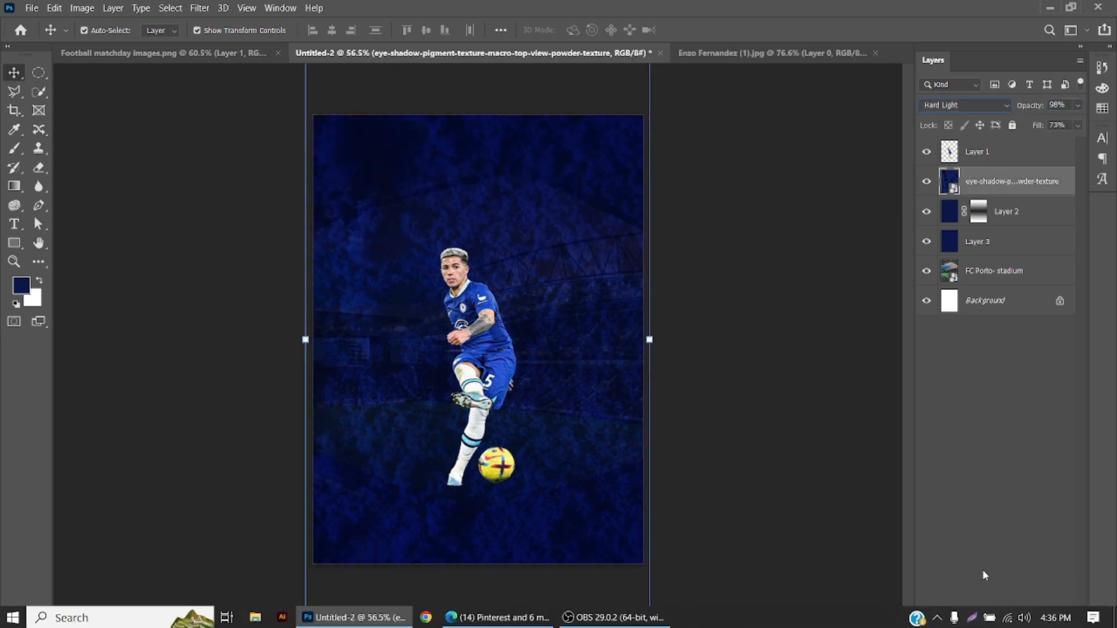
left_click(984, 619)
left_click(14, 186)
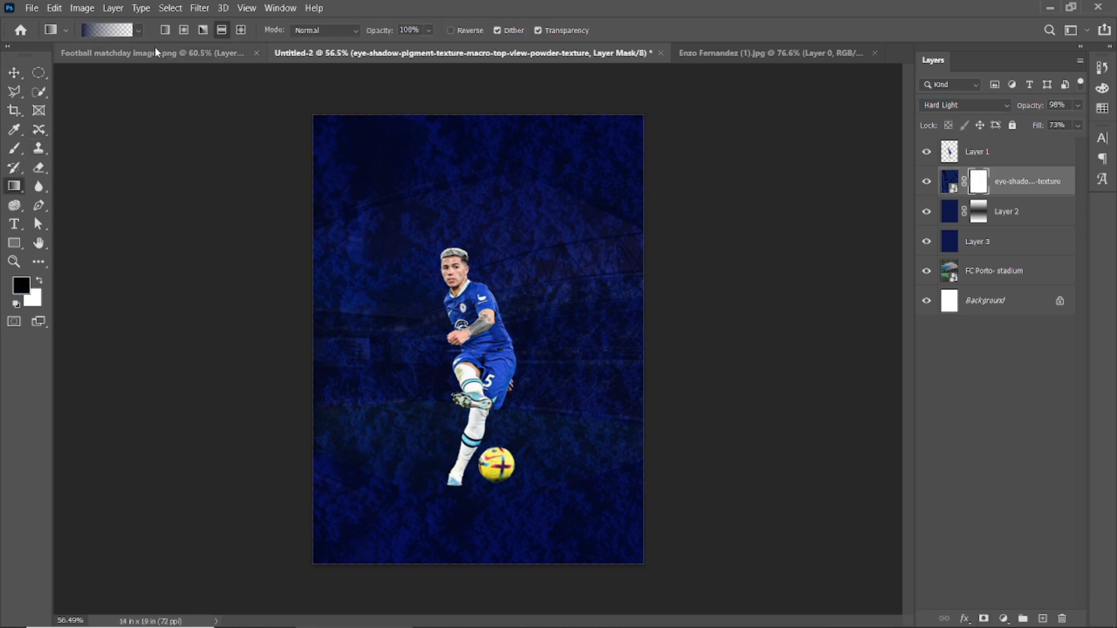
- Try a vertical gradient with a partly opaque end stop on the texture layer's mask
left_click(134, 30)
left_click(965, 463)
left_click_drag(722, 540, 632, 552)
left_click(966, 498)
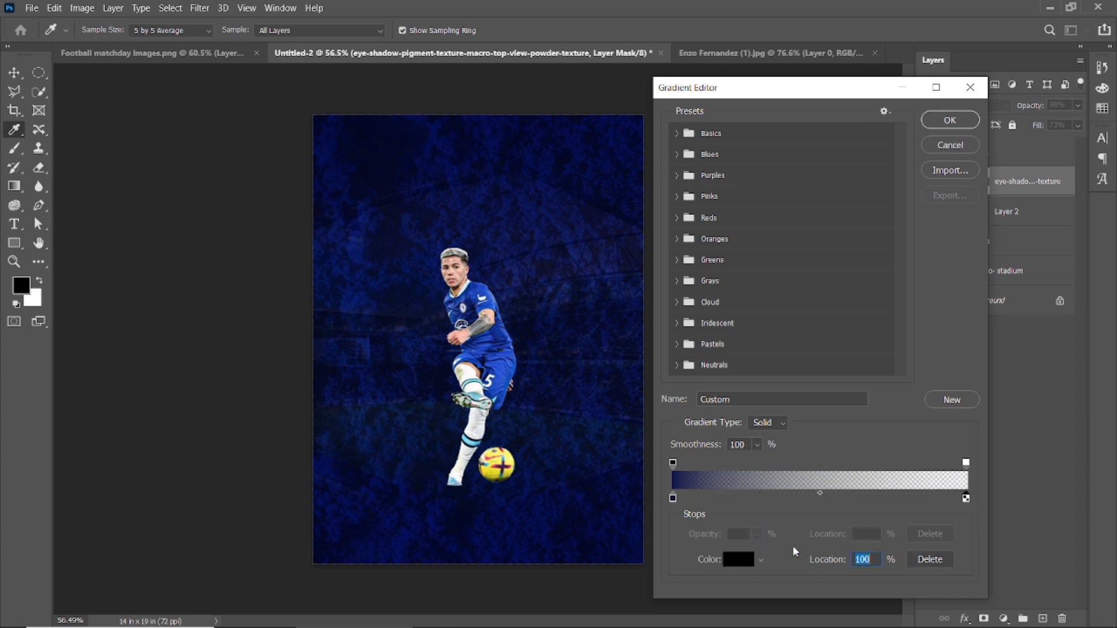
left_click(967, 464)
left_click_drag(709, 536, 761, 536)
left_click(946, 121)
left_click_drag(529, 140, 538, 334)
key("ctrl+z")
key("ctrl+z")
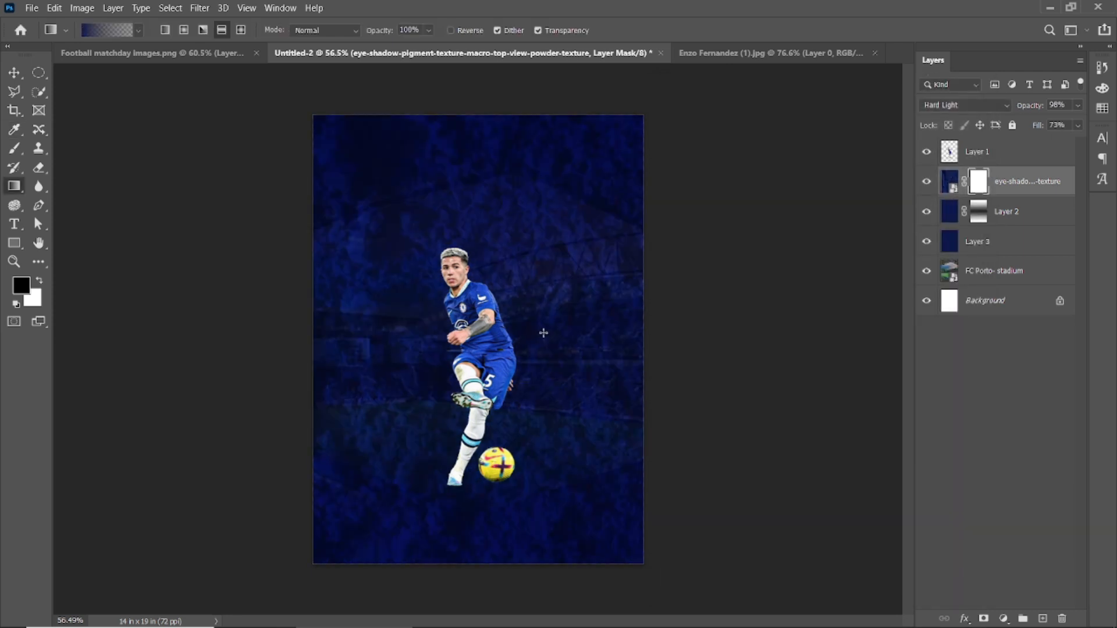
- Try vertical gradients on the texture mask with the end stop at 0% opacity and the opacity midpoint at 84%
left_click(112, 31)
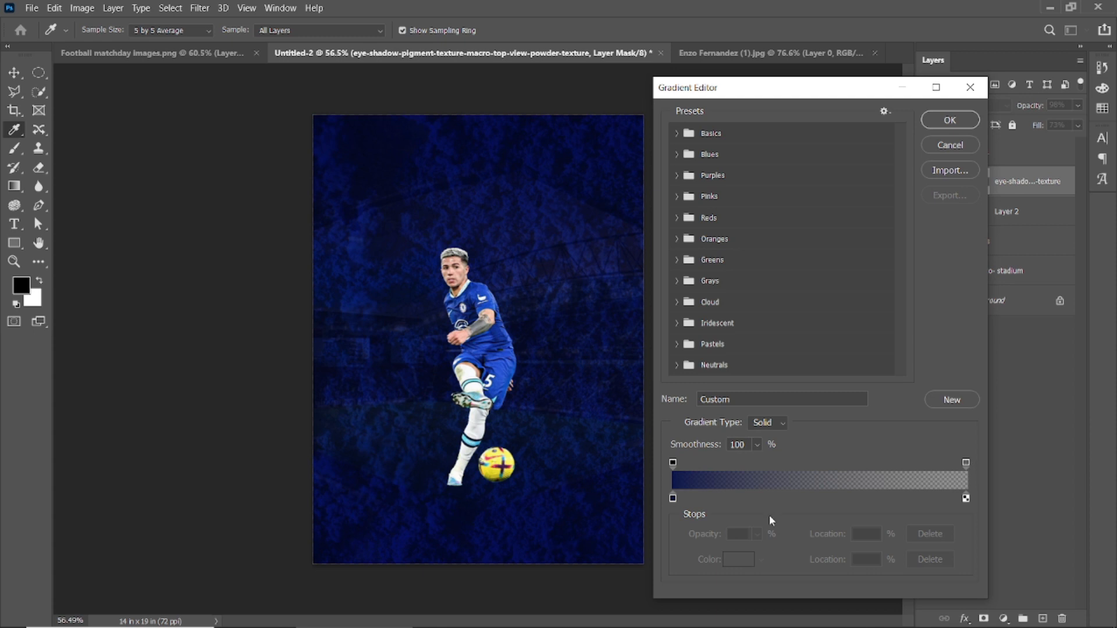
left_click_drag(685, 540, 640, 540)
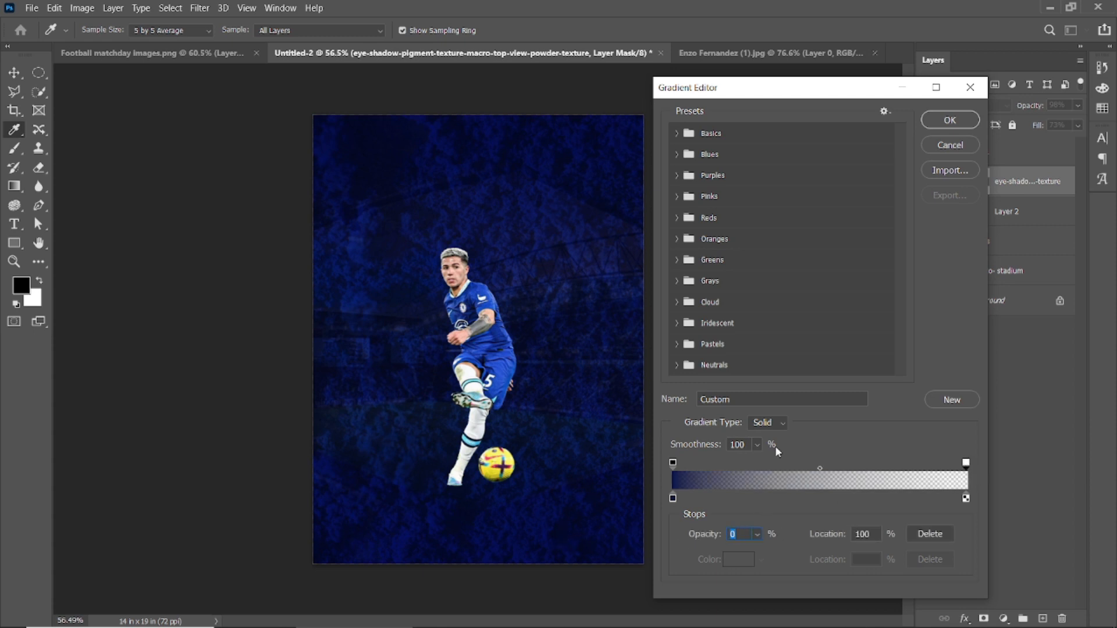
left_click_drag(819, 471, 920, 477)
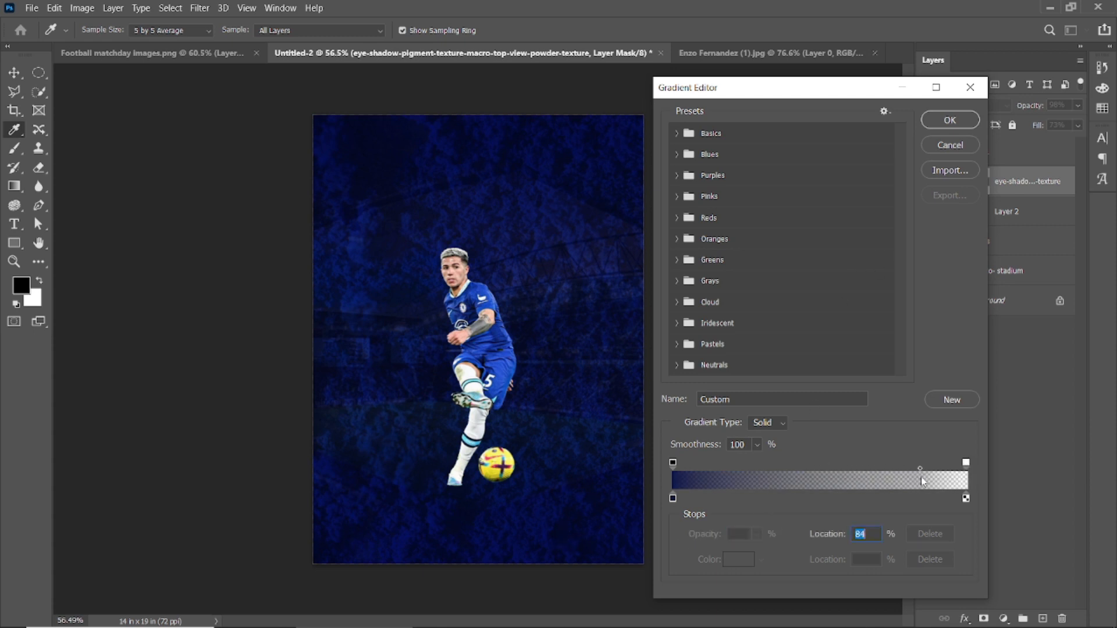
left_click(933, 120)
left_click_drag(553, 340, 558, 232)
left_click_drag(536, 346, 560, 116)
key("ctrl+z")
key("ctrl+z")
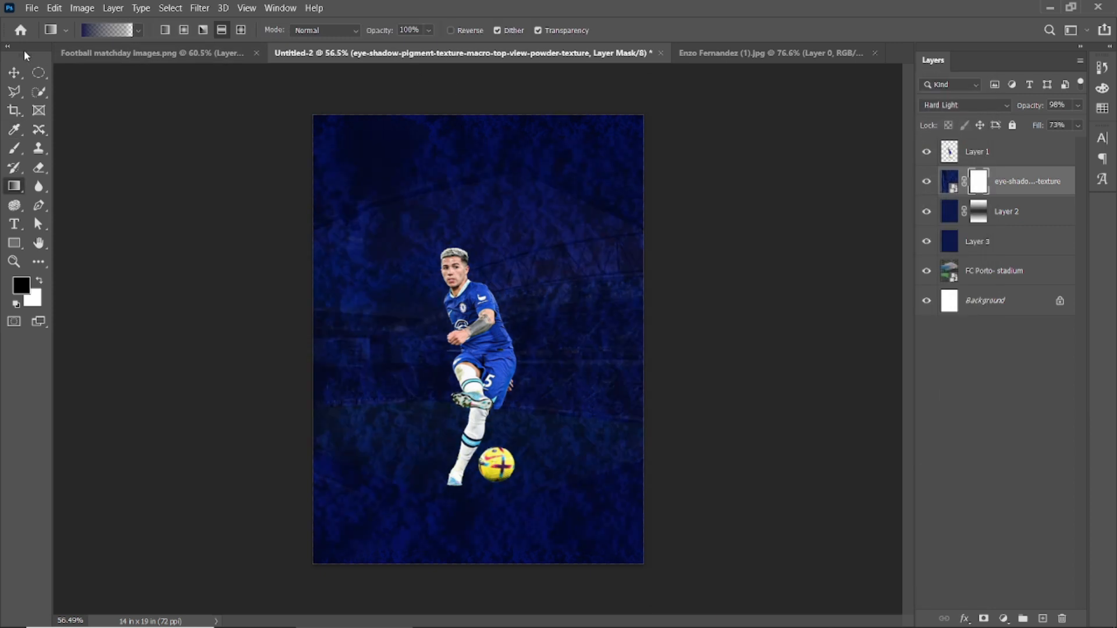
- Set the texture layer's opacity to 93% and fill to 49%, and compare the poster with the texture hidden and shown
left_click(14, 72)
left_click_drag(1039, 126, 1023, 138)
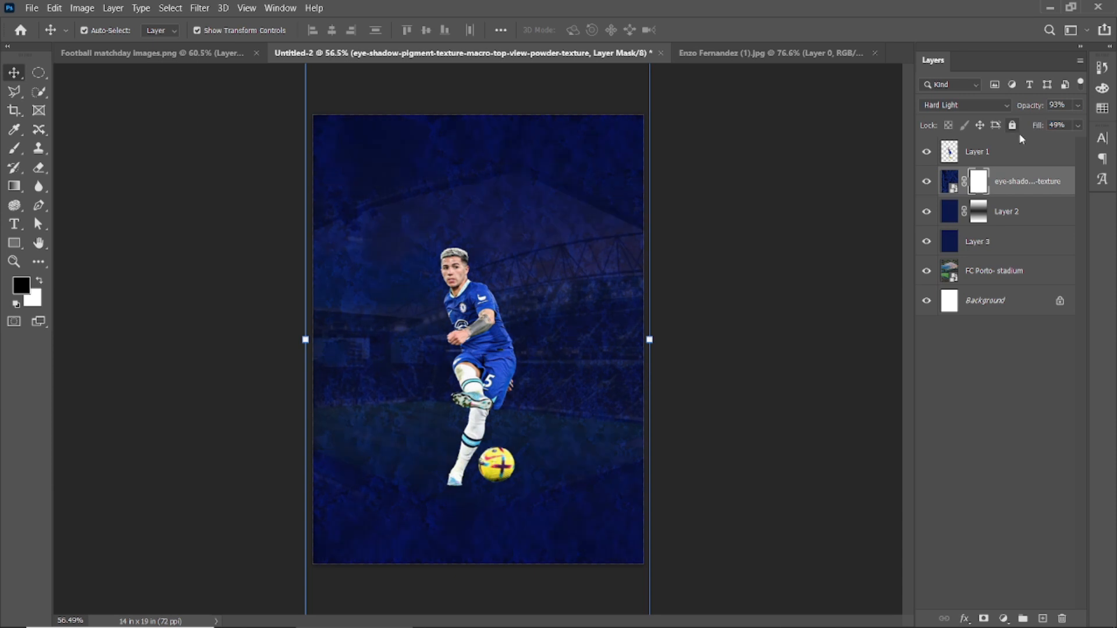
left_click(787, 365)
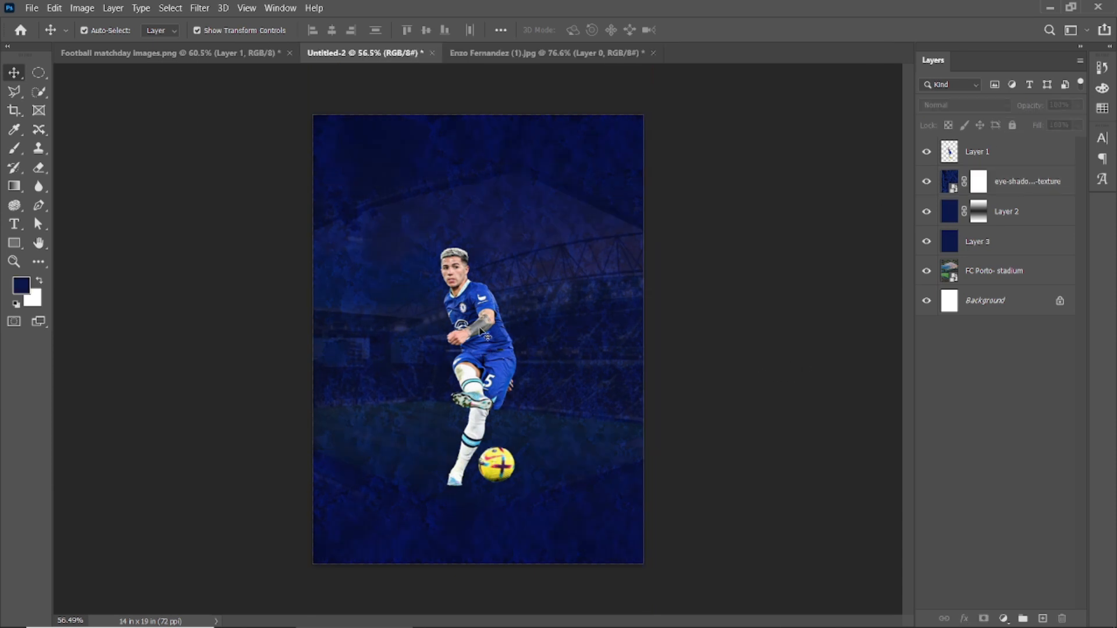
left_click(926, 182)
left_click(928, 183)
scroll(494, 324, "up", 5)
scroll(495, 325, "down", 4)
- Try the texture beneath Layer 2, return it above that layer, and set its opacity to 73%
left_click_drag(1027, 181, 1019, 233)
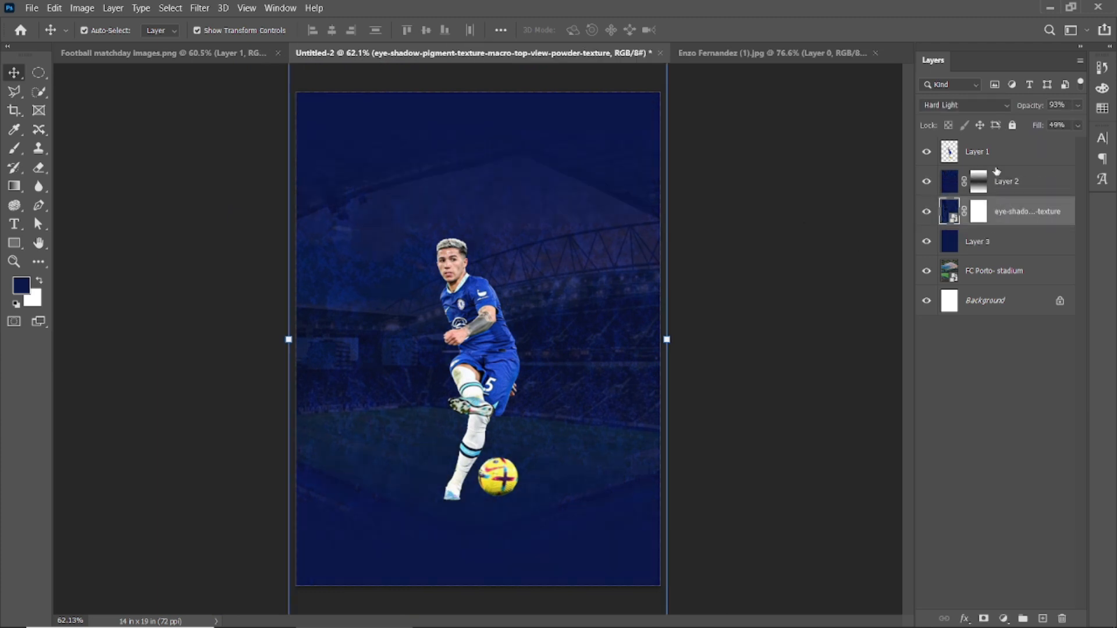
left_click_drag(1002, 219, 1011, 175)
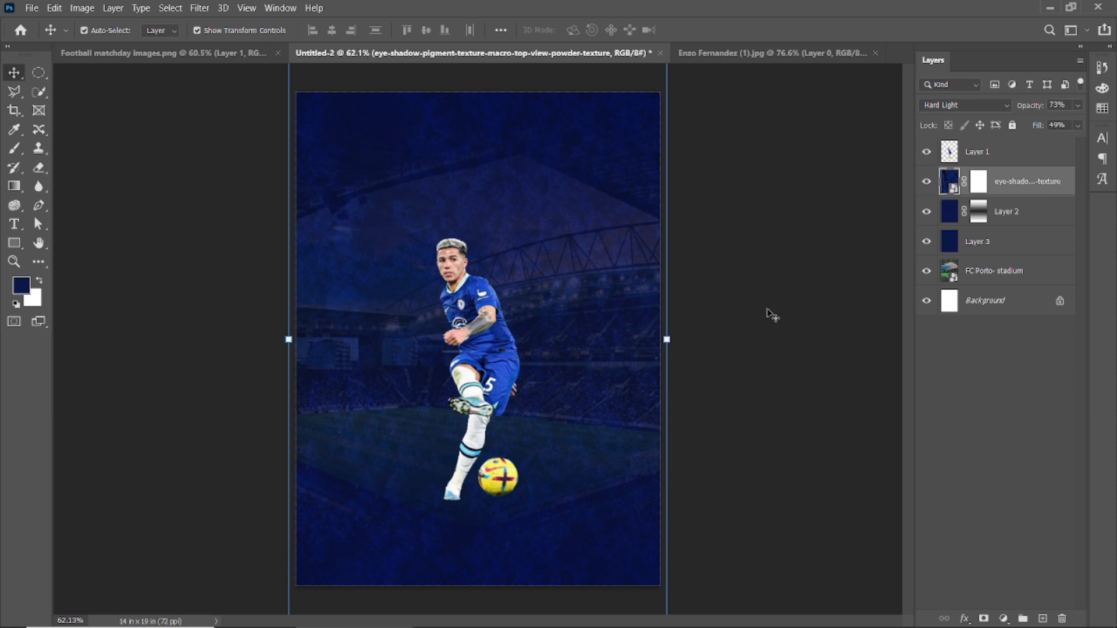
left_click(773, 315)
- Open Layer 1 in Camera Raw and set exposure -0.65, contrast -14, highlights +12, shadows -53, whites -22, blacks -24 and texture +52
left_click(482, 325)
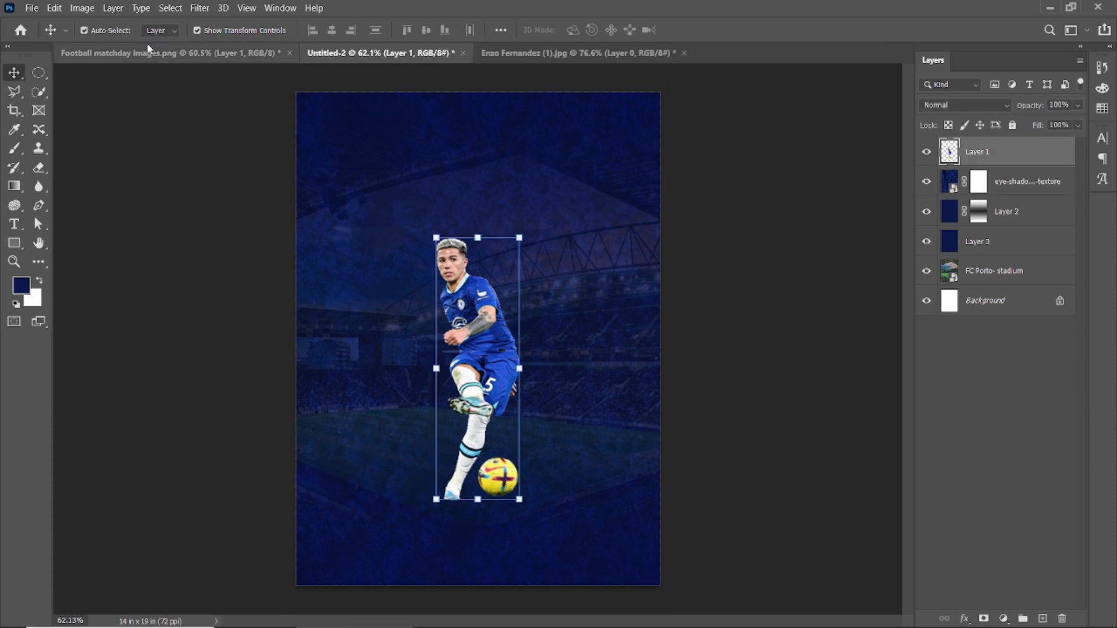
left_click(194, 8)
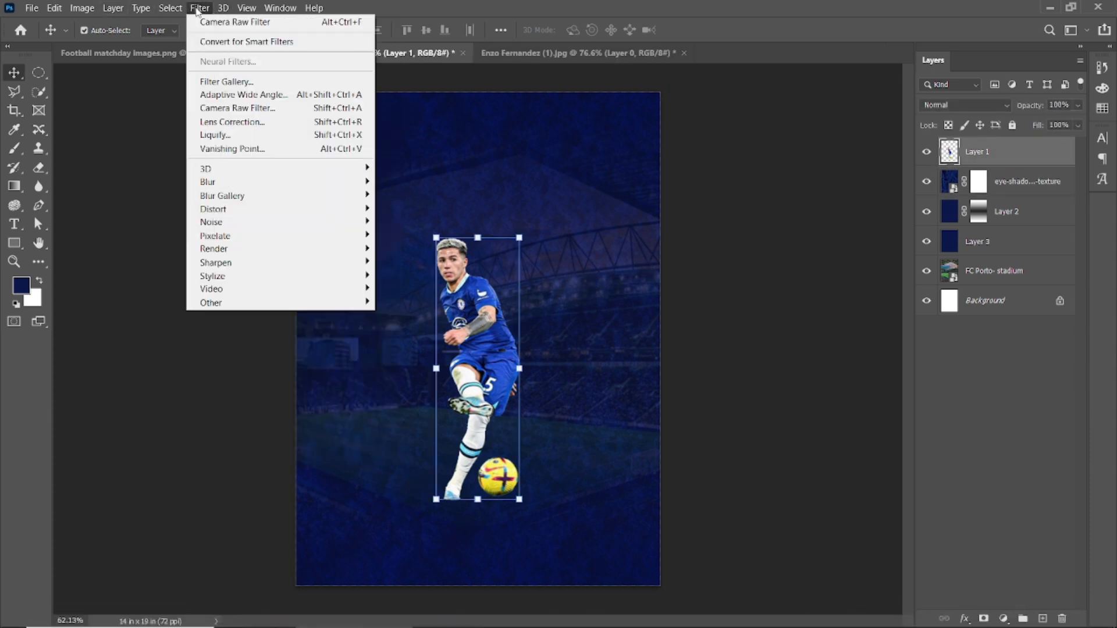
left_click(235, 108)
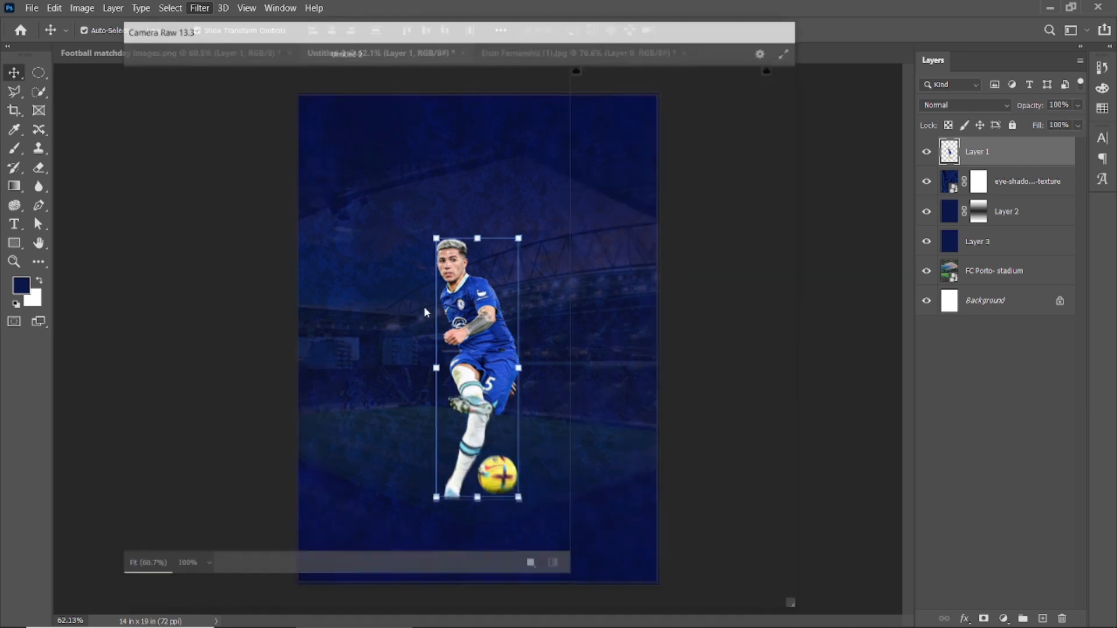
scroll(314, 289, "up", 2)
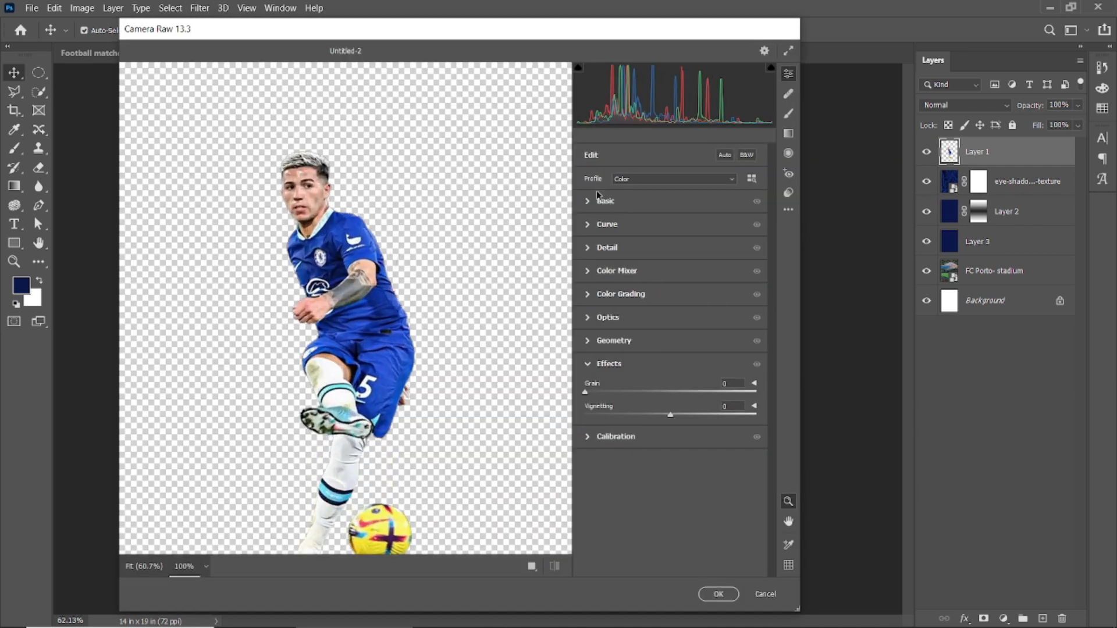
left_click(588, 201)
left_click_drag(672, 301, 715, 410)
left_click(620, 363)
- Set the player's texture to +61, clarity to +64 and saturation to -7, and apply the Camera Raw adjustments
left_click(297, 172)
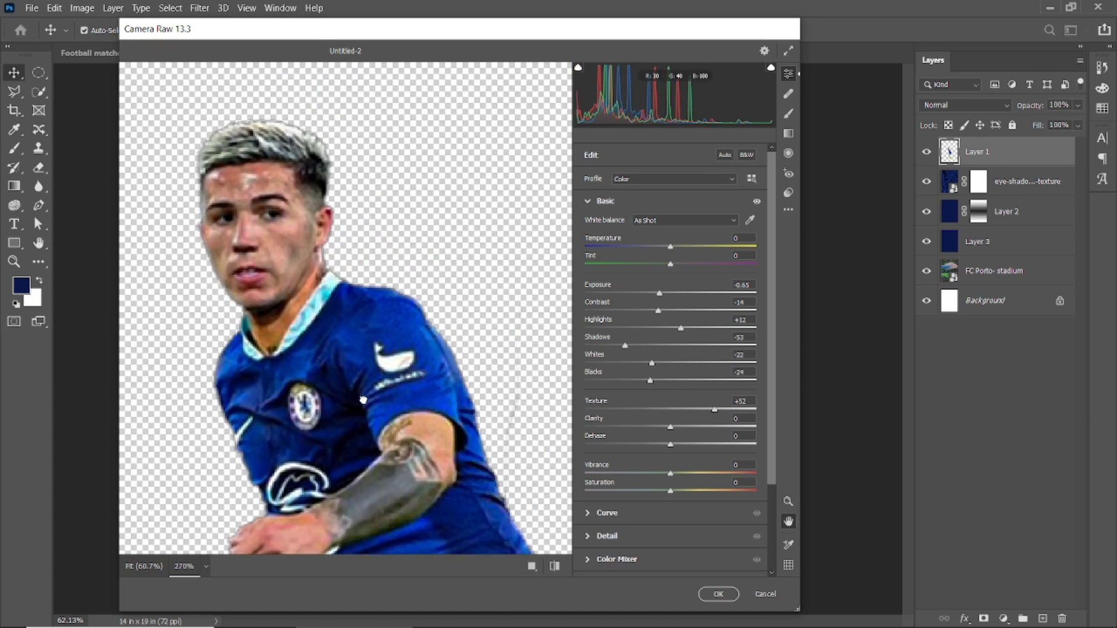
left_click_drag(751, 439, 716, 419)
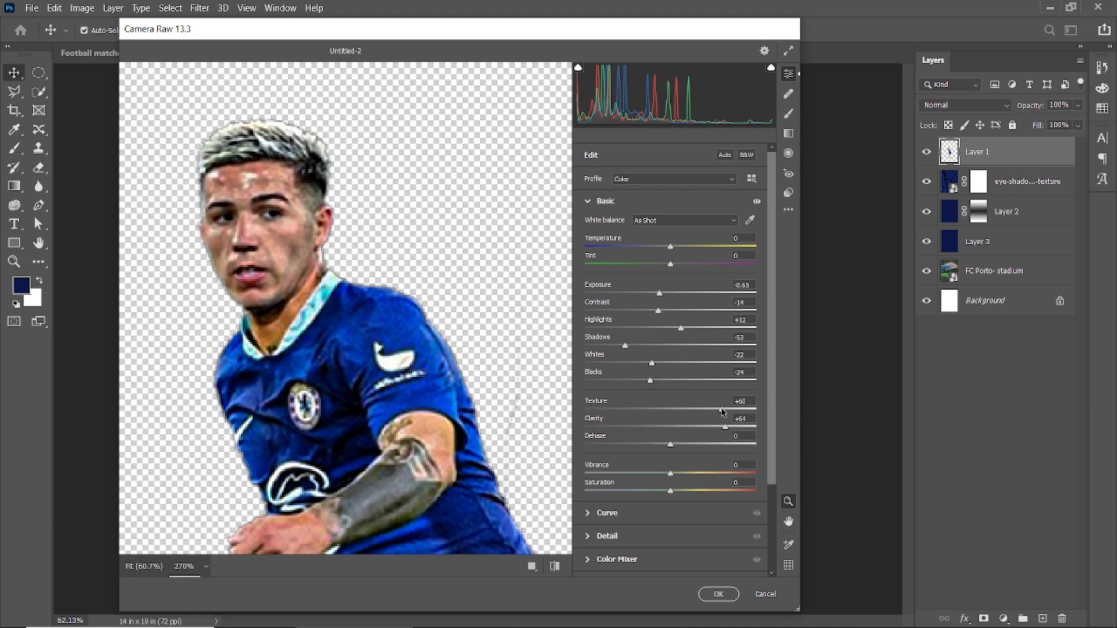
left_click_drag(669, 495, 668, 500)
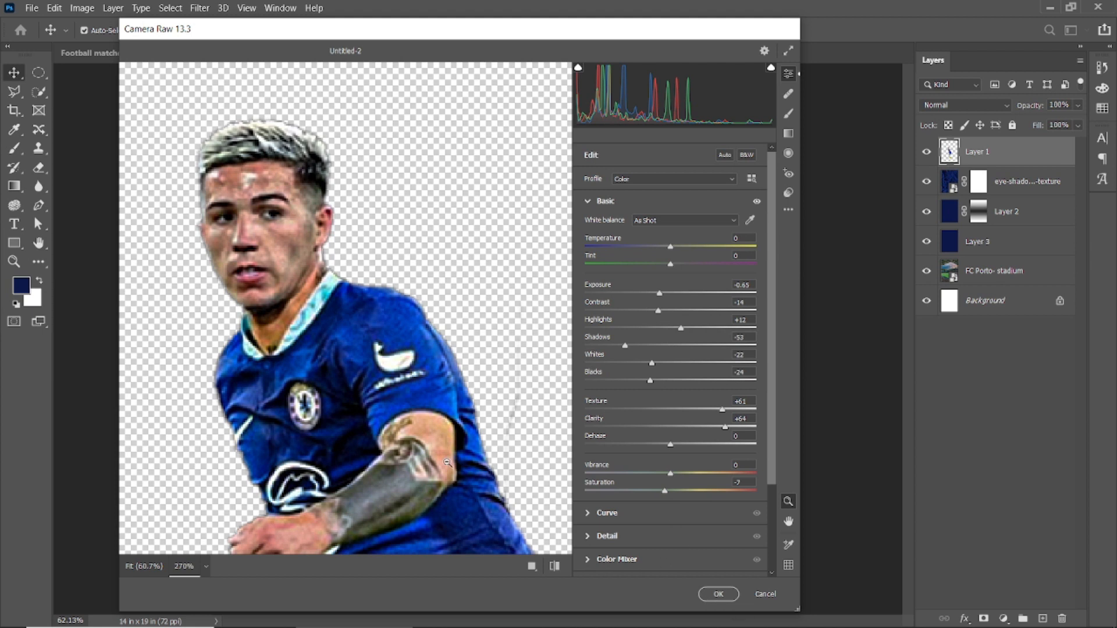
key("ctrl+0")
left_click(718, 594)
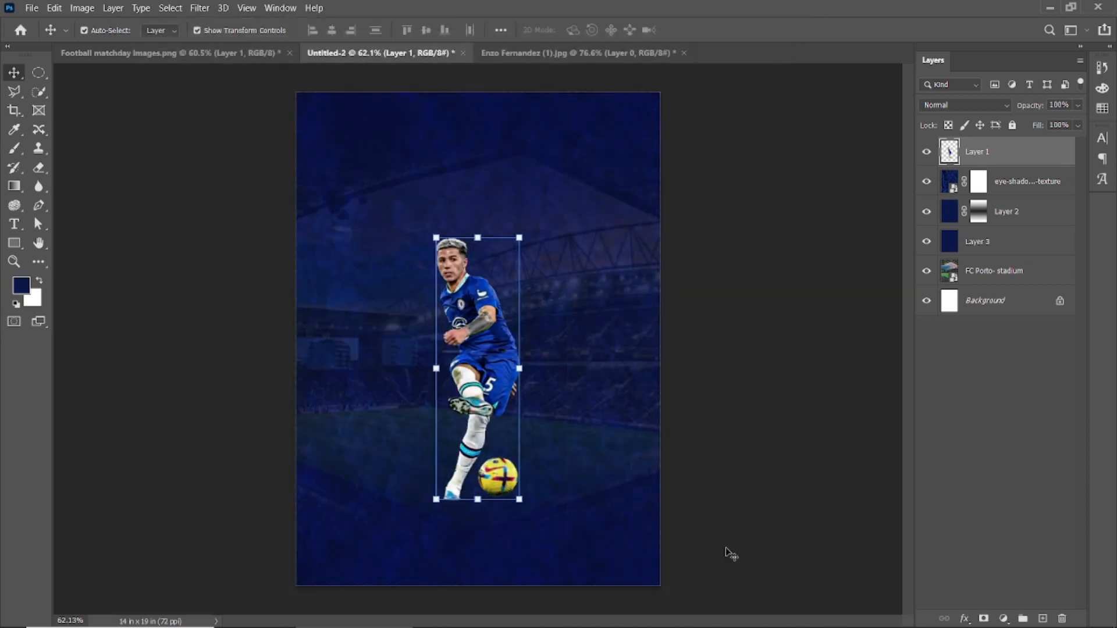
- Move the cut-out player slightly lower on the poster
left_click(729, 415)
scroll(450, 256, "up", 6)
scroll(456, 227, "down", 6)
left_click_drag(459, 265, 465, 293)
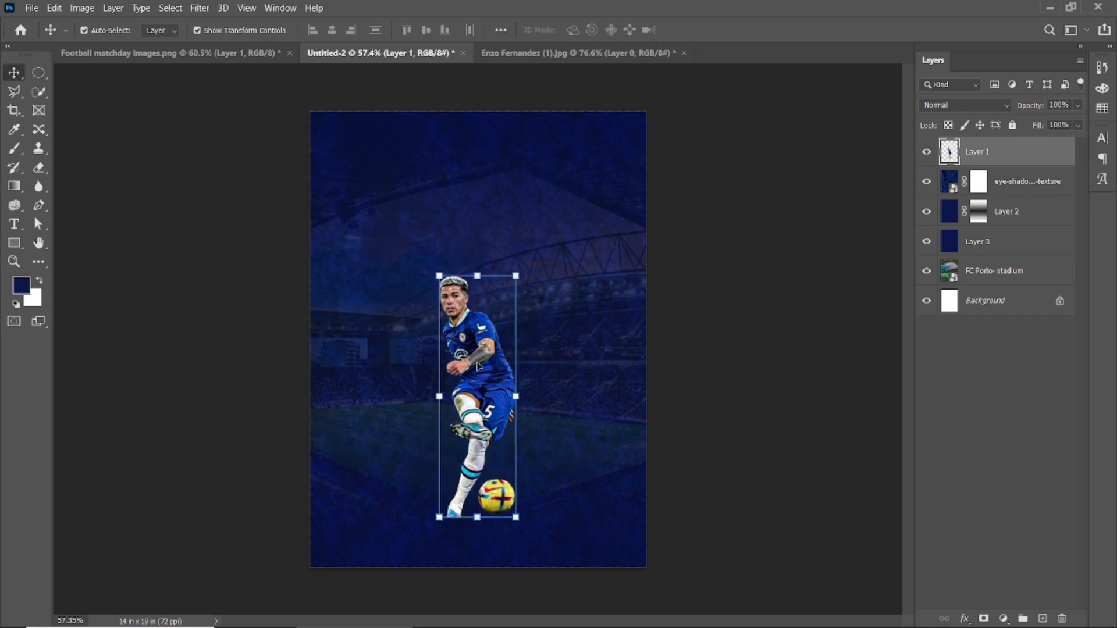
left_click(728, 245)
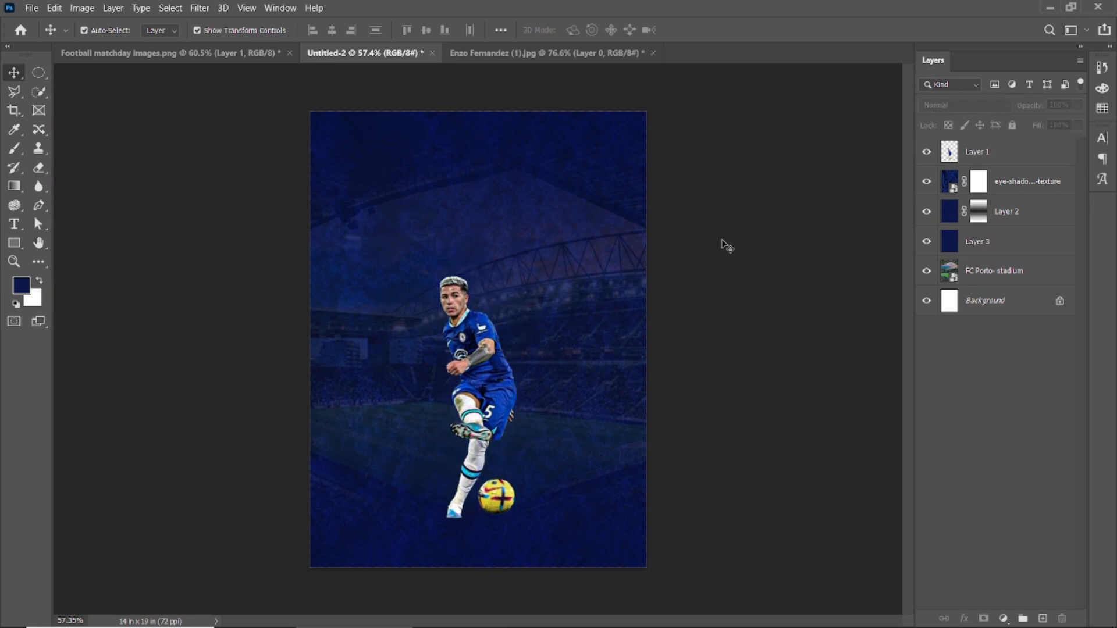
- Hide the powder texture layer and delete the gradient mask from Layer 2
left_click(926, 182)
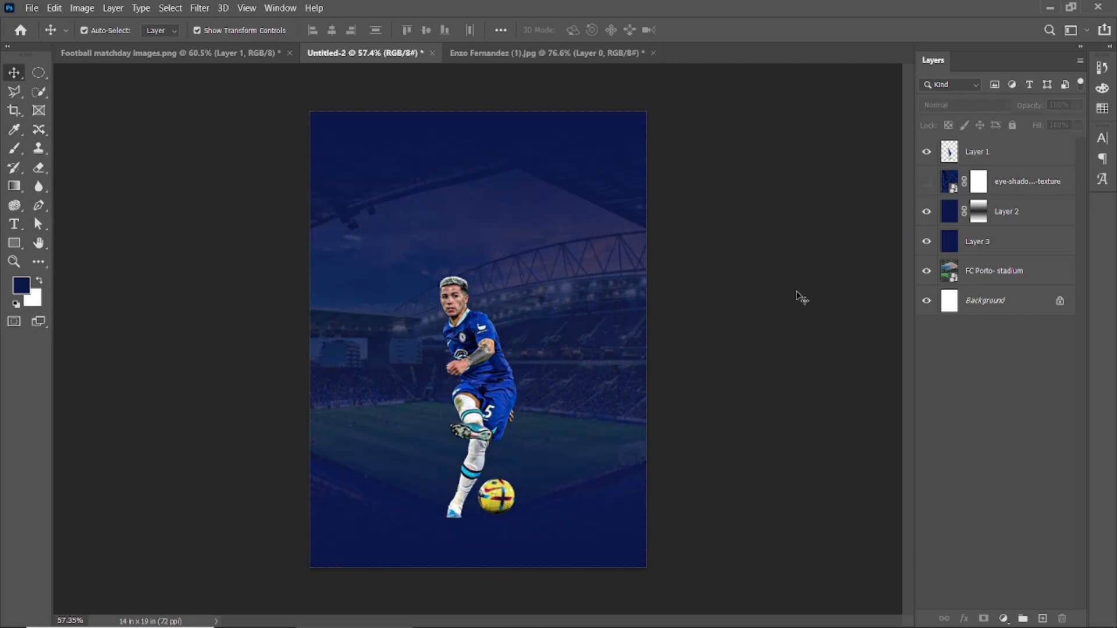
left_click(952, 214)
left_click(980, 218)
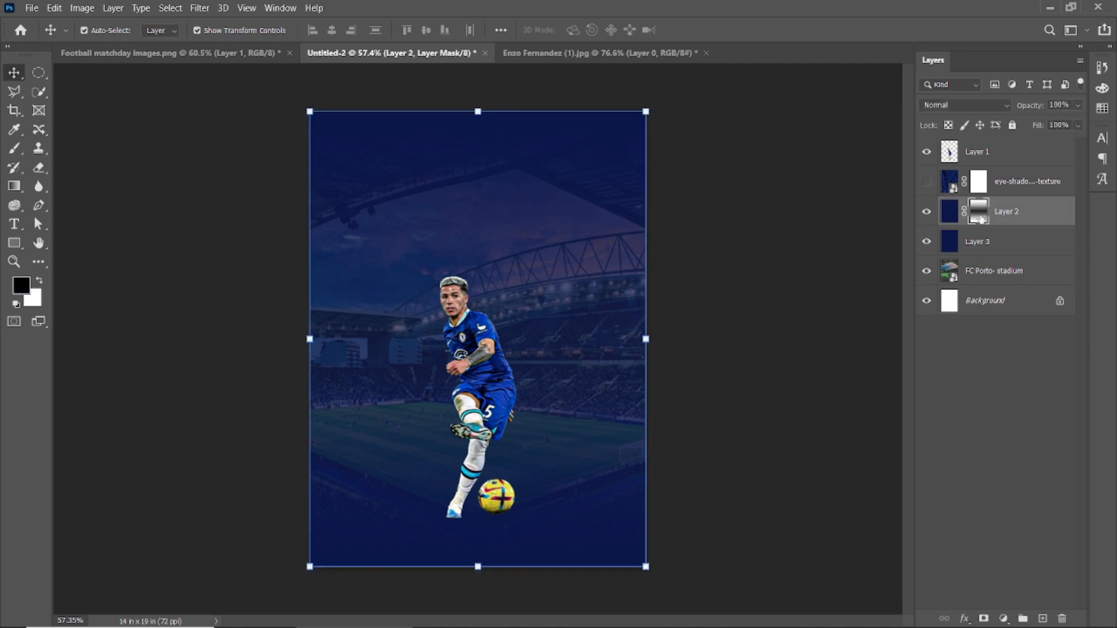
key("Delete")
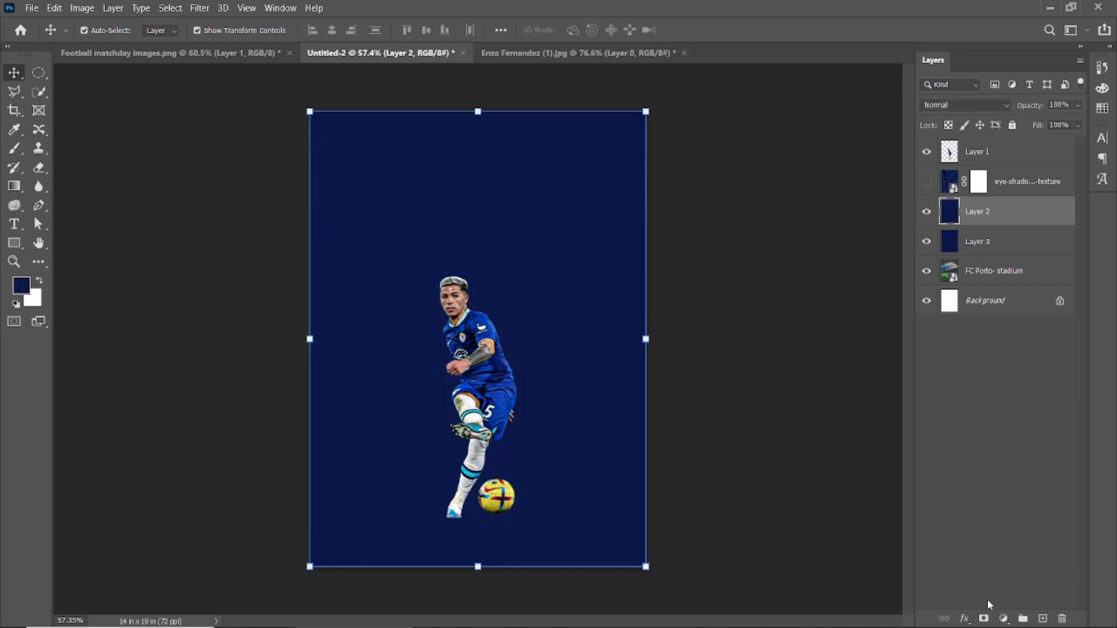
- Add a new mask to Layer 2 and fill it with a vertical reflected gradient revealing more of the stadium
left_click(984, 619)
left_click(14, 186)
left_click_drag(515, 177, 538, 344)
left_click_drag(532, 126, 532, 110)
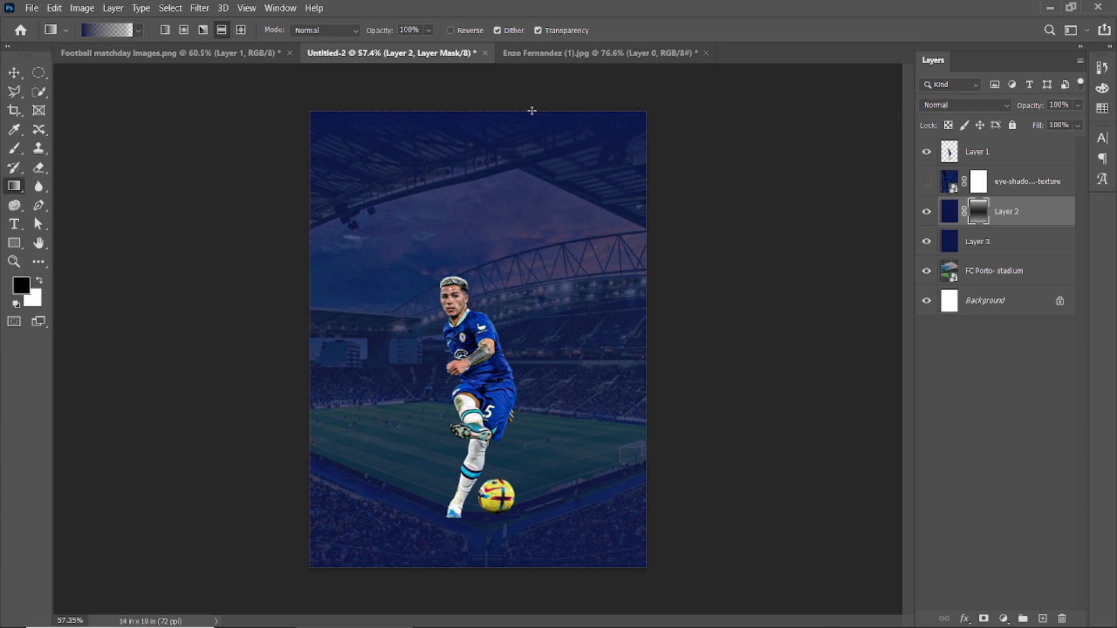
- Raise the opacity of Layer 3 to darken the stadium and nudge the player slightly upward
left_click(985, 243)
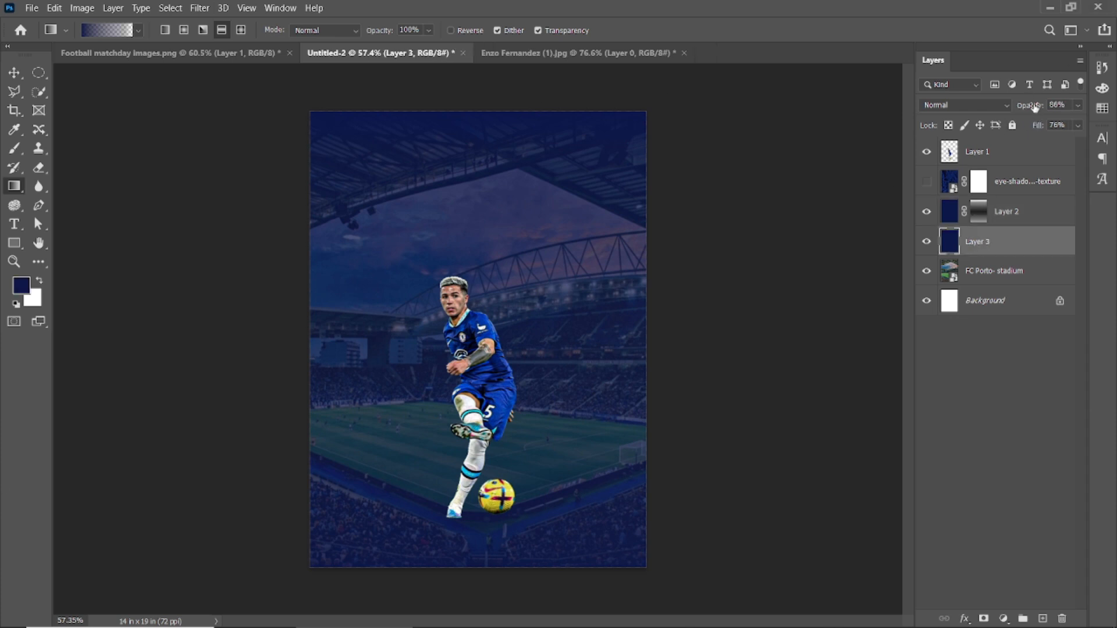
left_click_drag(1043, 108, 1044, 108)
key("v")
left_click_drag(484, 361, 483, 349)
left_click(221, 197)
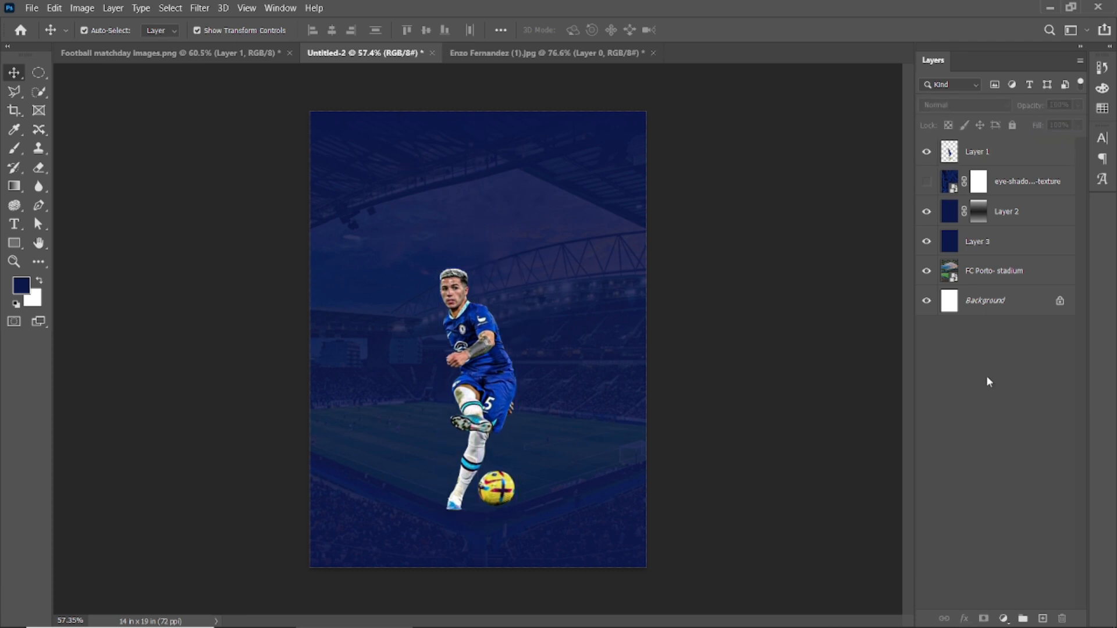
- Create a layer above the player and paint soft #000000 shading along the poster's edges with a 500 px brush
left_click(1044, 619)
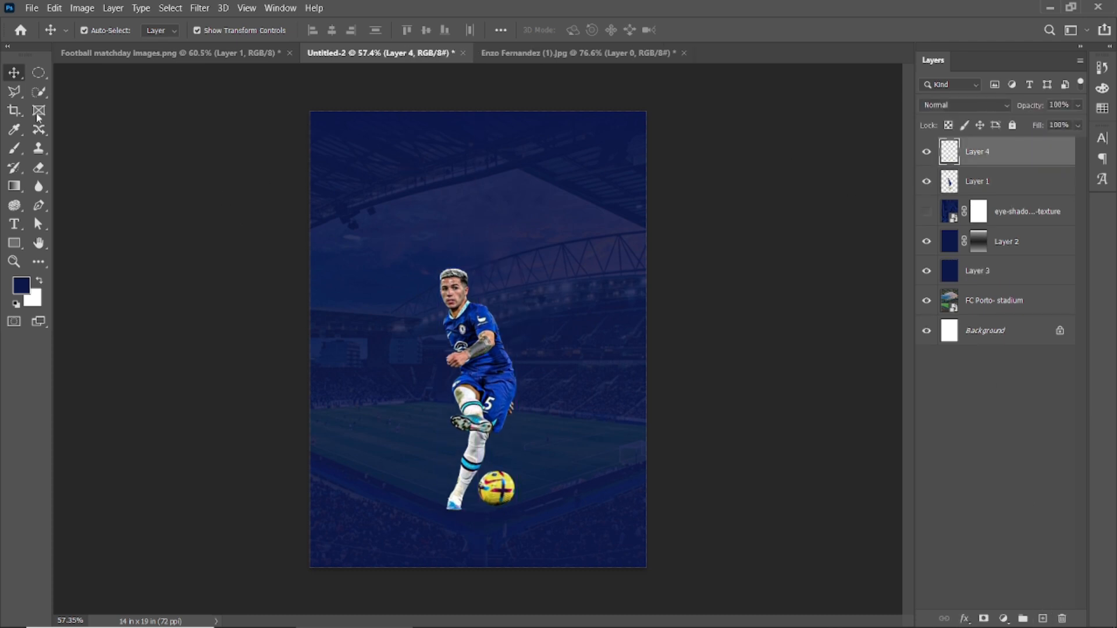
left_click(11, 287)
type("000000")
key("Return")
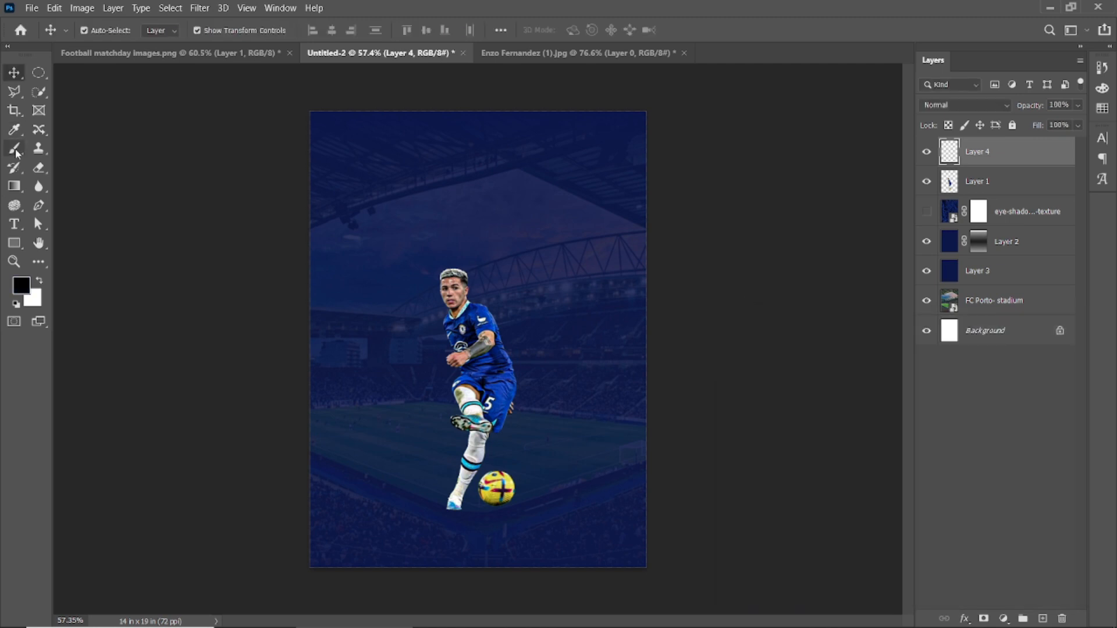
left_click(14, 150)
scroll(256, 118, "down", 1)
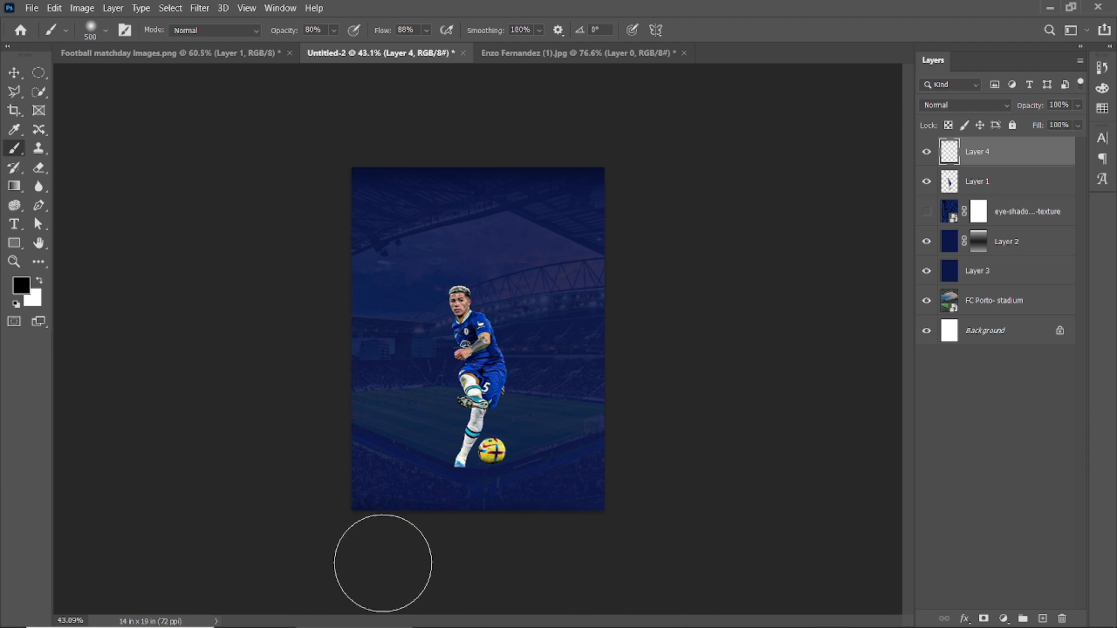
scroll(599, 532, "down", 1)
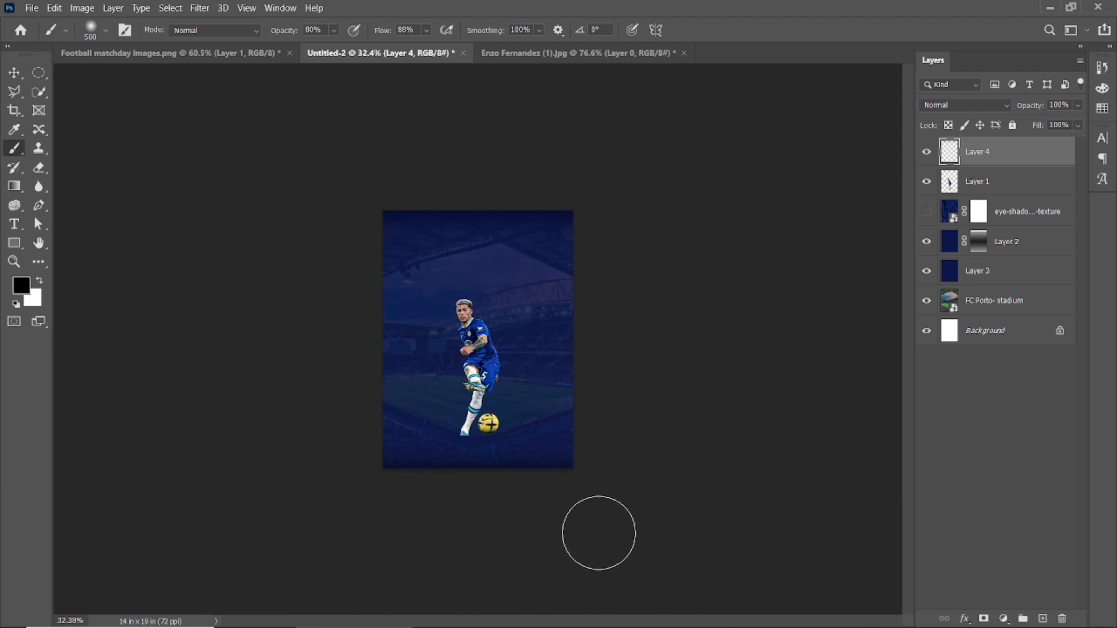
- Enlarge the brush to 1300 px and deepen the black vignette around the poster's edges
key("bracketright")
key("bracketright")
key("bracketright")
key("bracketright")
key("bracketright")
key("bracketright")
key("bracketright")
key("bracketright")
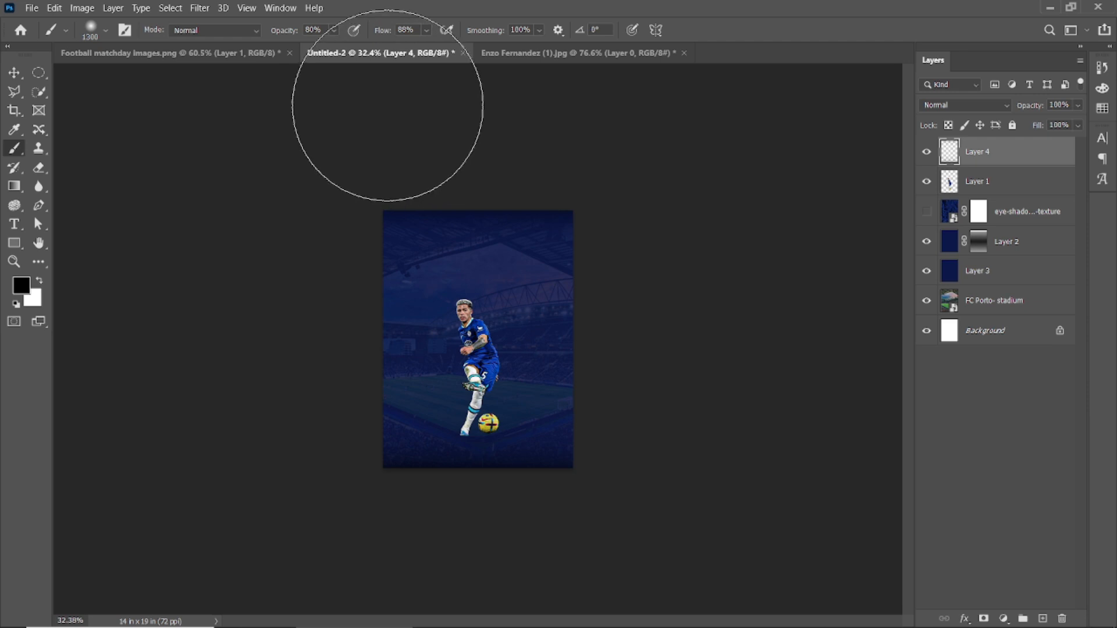
scroll(619, 317, "up", 2)
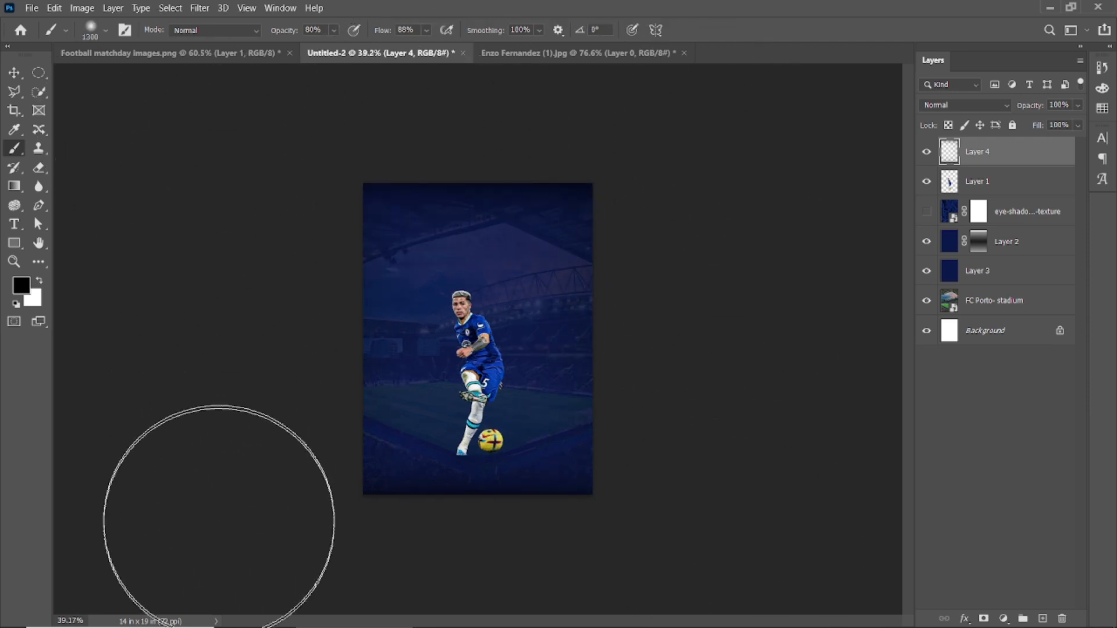
left_click(14, 73)
left_click(438, 297)
scroll(376, 392, "up", 5)
scroll(410, 358, "down", 3)
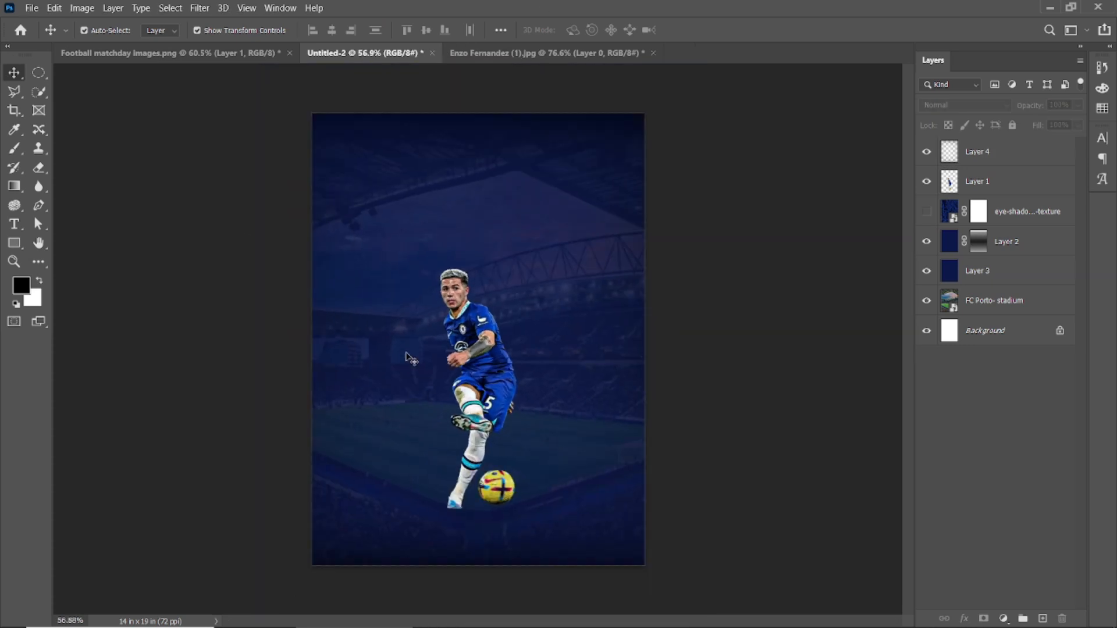
- Set Layer 3's opacity to 98% and fill to 96%, comparing the poster with the texture layer shown and hidden
left_click(978, 281)
left_click(927, 213)
left_click(927, 214)
left_click_drag(1045, 130, 1046, 130)
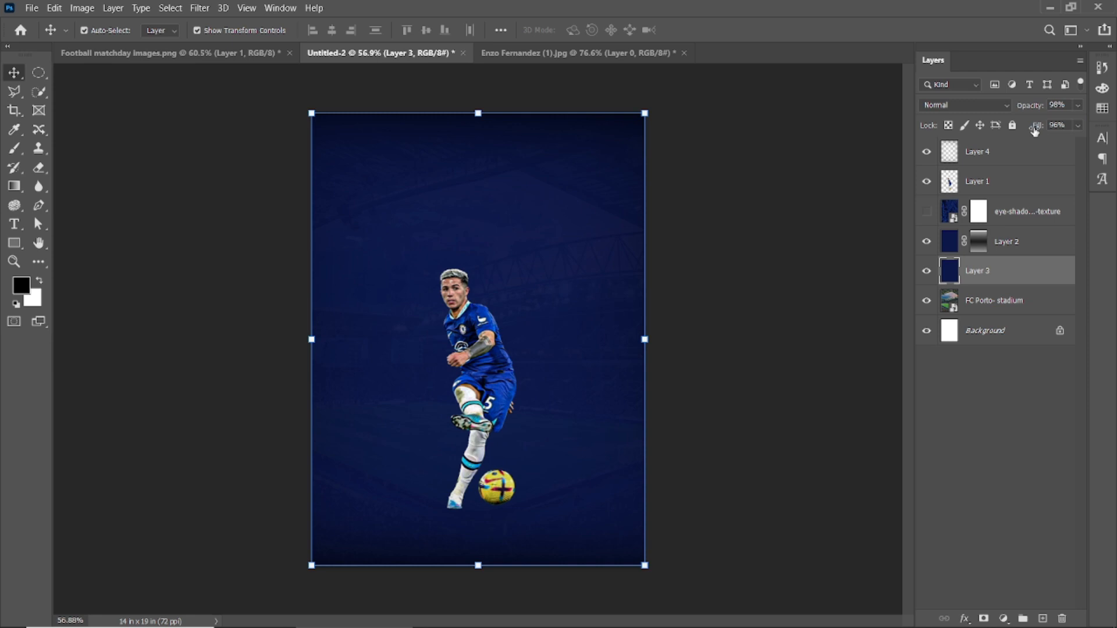
- Open the club crest and UCL logo images and copy the Chelsea crest into the poster above the player
left_click(31, 8)
left_click(43, 35)
left_click_drag(128, 148, 307, 155)
left_click(439, 454)
left_click_drag(518, 326, 171, 55)
left_click_drag(498, 263, 412, 229)
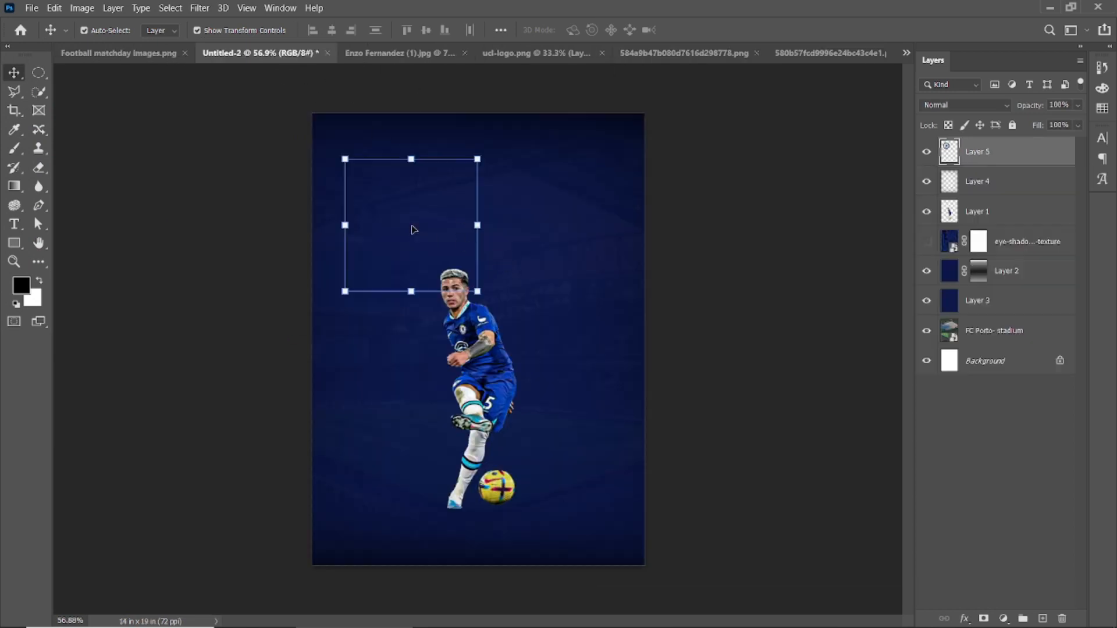
- Scale the Chelsea crest to about 40% around its centre and close its source image
left_click_drag(478, 161, 442, 194)
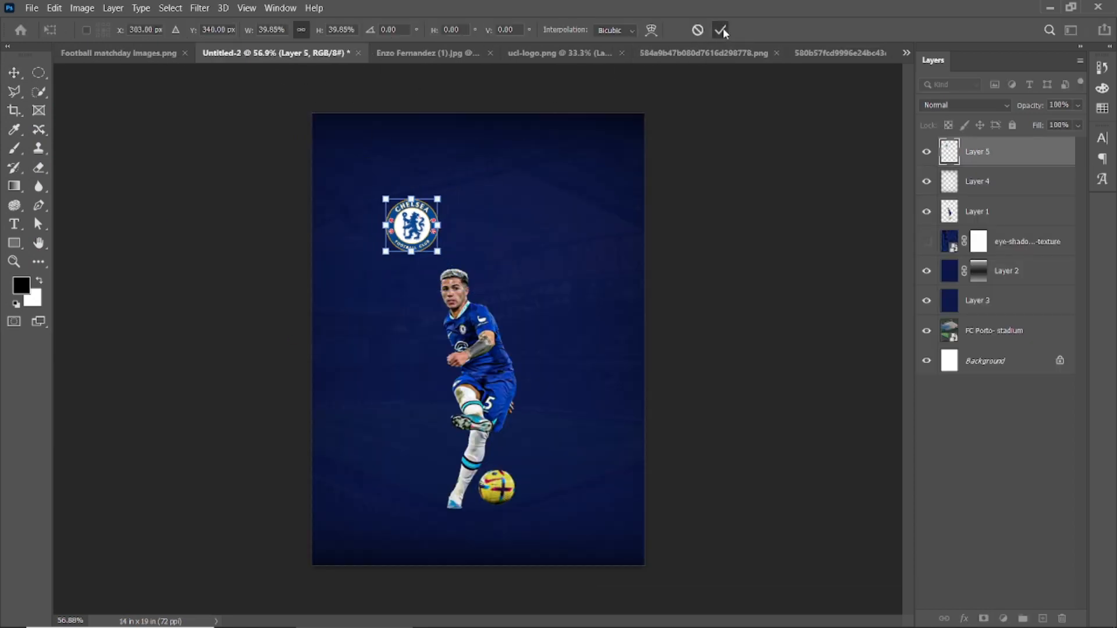
left_click(720, 30)
left_click(703, 53)
left_click(873, 53)
left_click(877, 53)
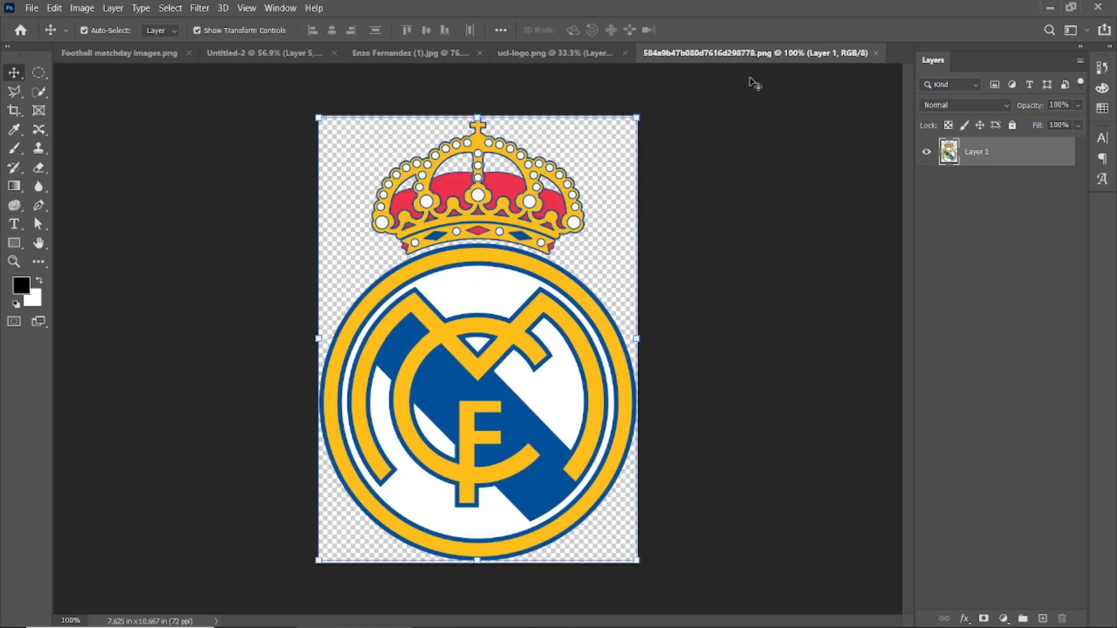
- Place the Real Madrid crest beside the Chelsea crest, scaled to a similar size, and close its source image
left_click_drag(495, 262, 515, 224)
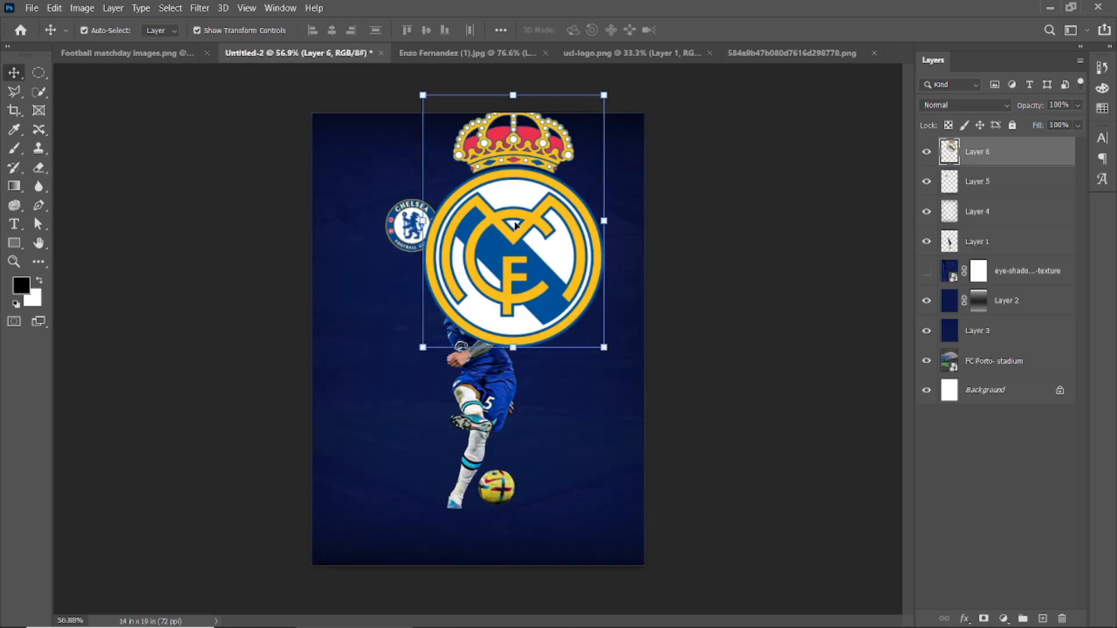
left_click_drag(603, 95, 537, 188)
left_click(719, 30)
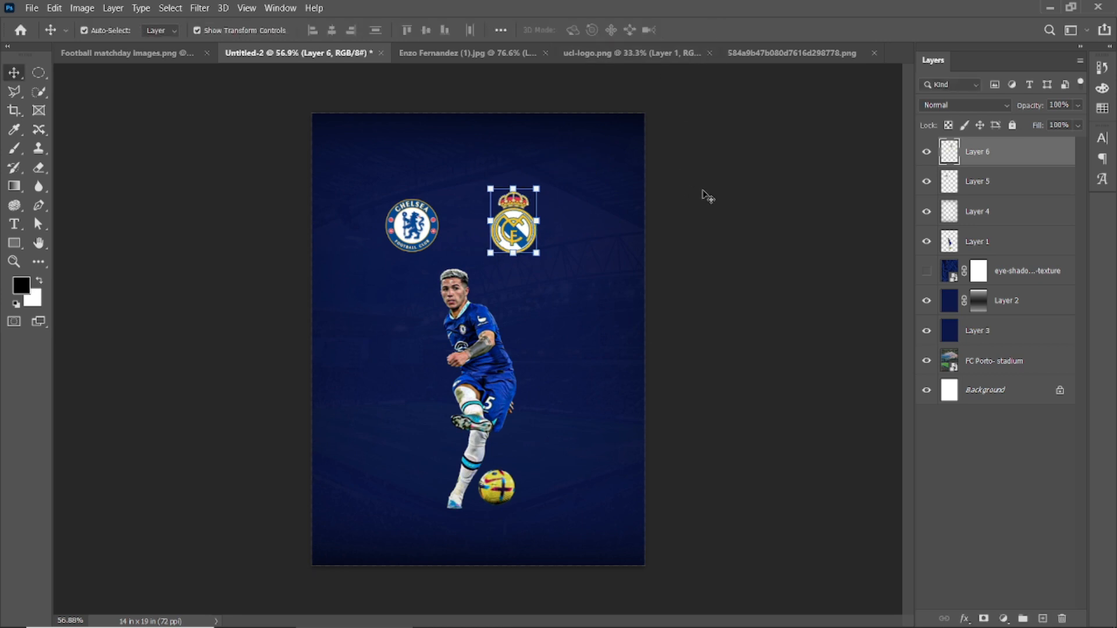
left_click(760, 56)
left_click(866, 57)
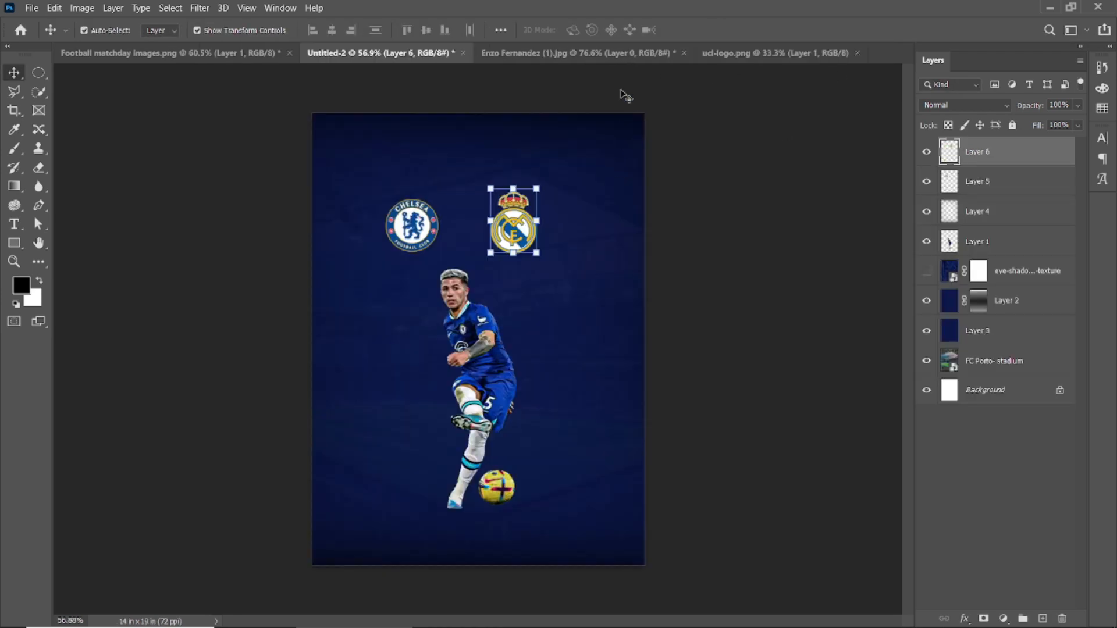
- Close the player's source photo and return to the poster document
left_click(652, 58)
left_click(684, 53)
left_click(577, 251)
left_click(482, 56)
left_click(451, 57)
left_click(581, 110)
- Move the Chelsea crest higher on the poster and scale it down further
scroll(481, 205, "up", 8)
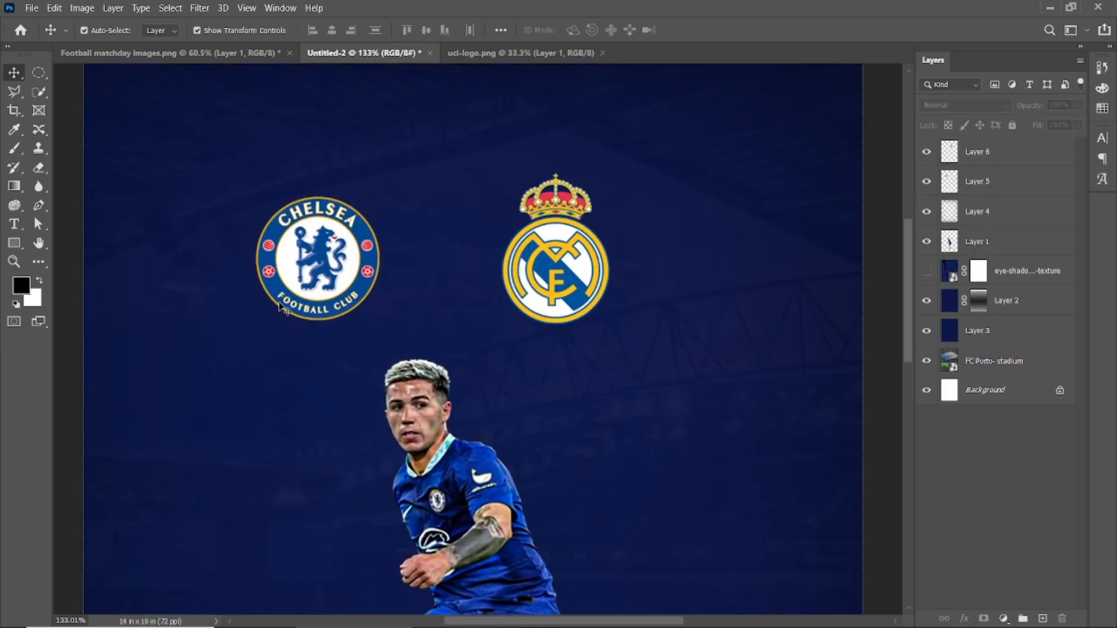
scroll(285, 305, "down", 4)
left_click_drag(309, 284, 311, 235)
left_click_drag(351, 181, 328, 205)
key("Return")
- Move the Real Madrid crest up and outward and scale it down to match the Chelsea crest
left_click_drag(456, 260, 470, 227)
left_click_drag(519, 182, 496, 214)
left_click(720, 30)
left_click(720, 108)
- Raise the Real Madrid crest to bring it level with the Chelsea crest
scroll(447, 230, "up", 6)
left_click_drag(432, 231, 573, 324)
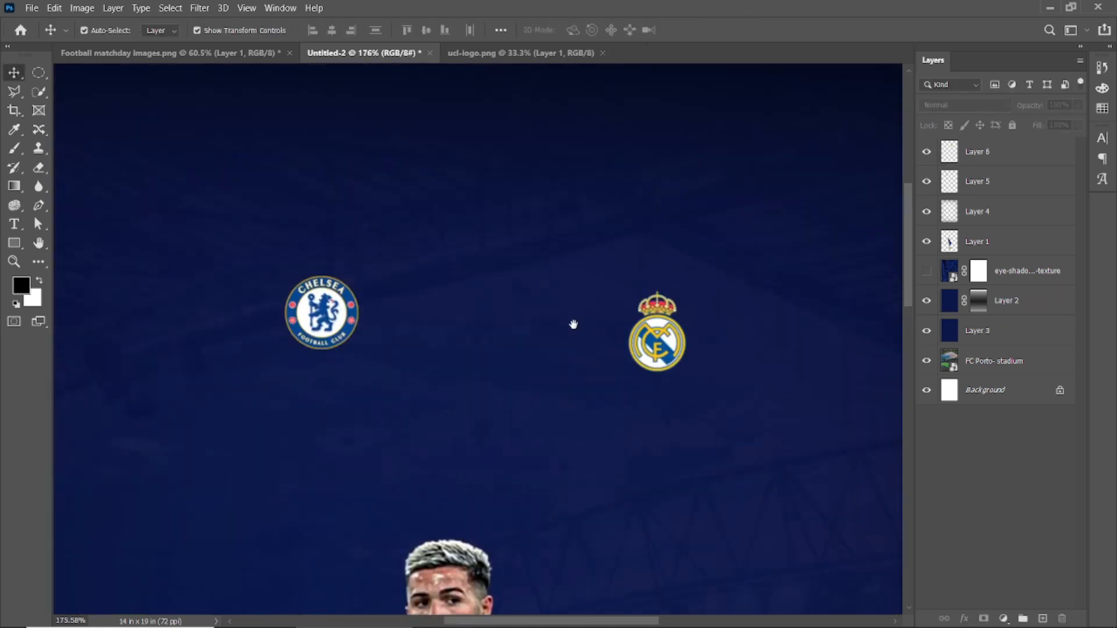
left_click_drag(652, 337, 652, 314)
scroll(542, 420, "down", 8)
left_click(720, 315)
scroll(473, 232, "up", 2)
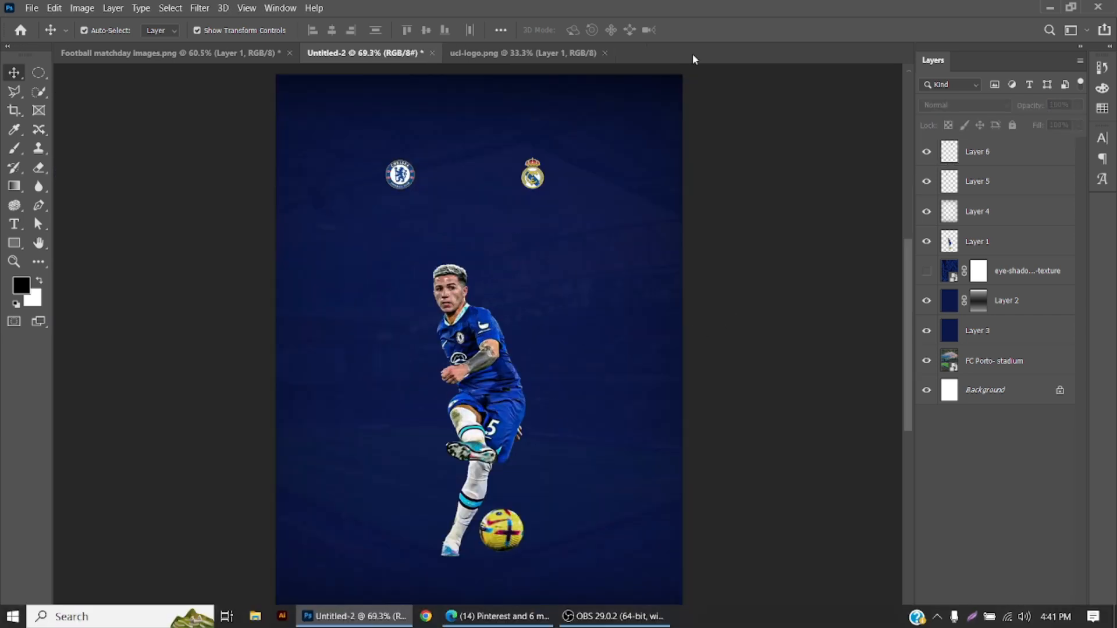
- Bring the Real Madrid crest next to the Chelsea crest and shift the Chelsea crest up until their centres line up
scroll(465, 157, "up", 8)
left_click_drag(727, 244, 401, 233)
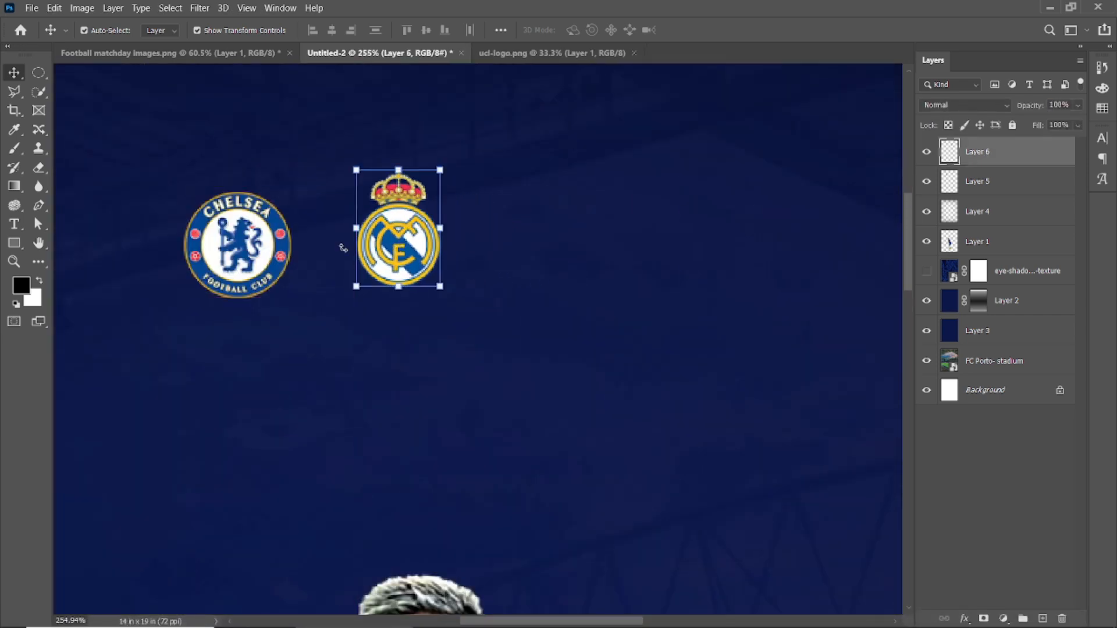
left_click(264, 251)
left_click_drag(264, 252, 264, 234)
- Move the Real Madrid crest horizontally away from the Chelsea crest, leaving a wide gap above the player
scroll(557, 275, "down", 6)
left_click(560, 291)
left_click(509, 266)
left_click_drag(514, 259, 636, 262)
key("ctrl+z")
key("Return")
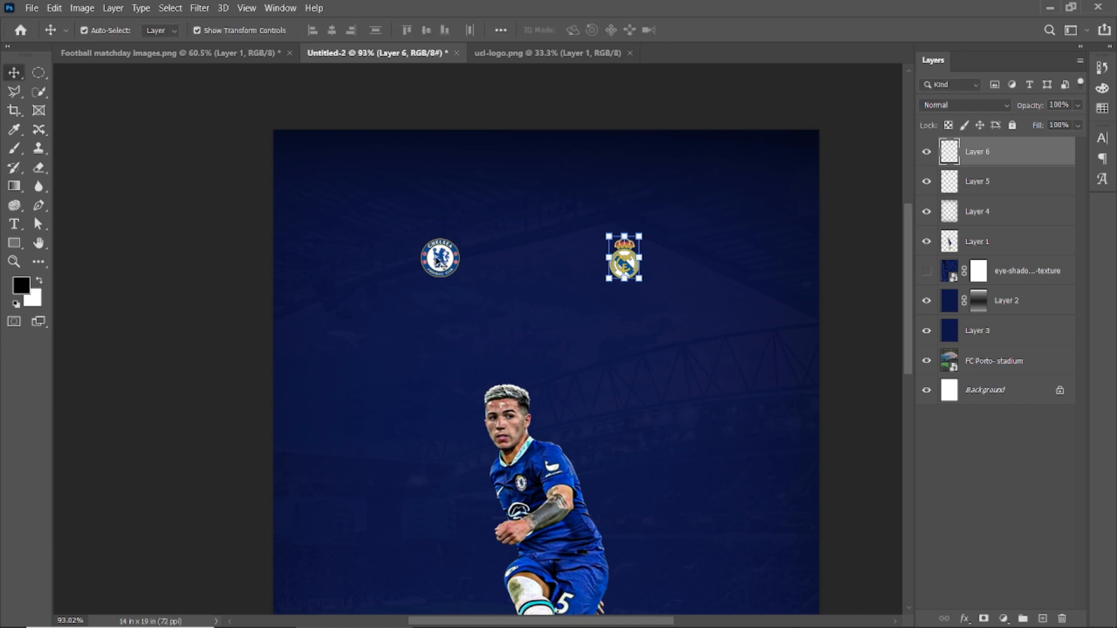
- Enlarge the Chelsea crest and scale the Real Madrid crest up around its centre to a matching size
left_click(453, 268)
left_click_drag(460, 279, 473, 287)
left_click(720, 29)
left_click(625, 263)
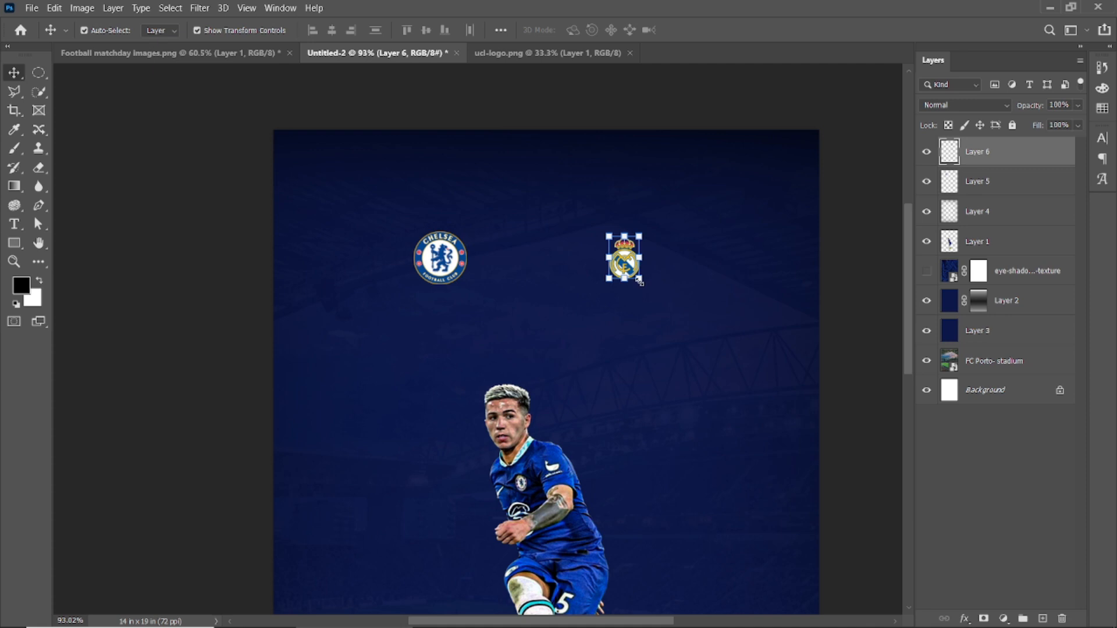
left_click_drag(640, 281, 647, 289)
left_click(721, 29)
left_click(254, 186)
scroll(349, 229, "down", 1)
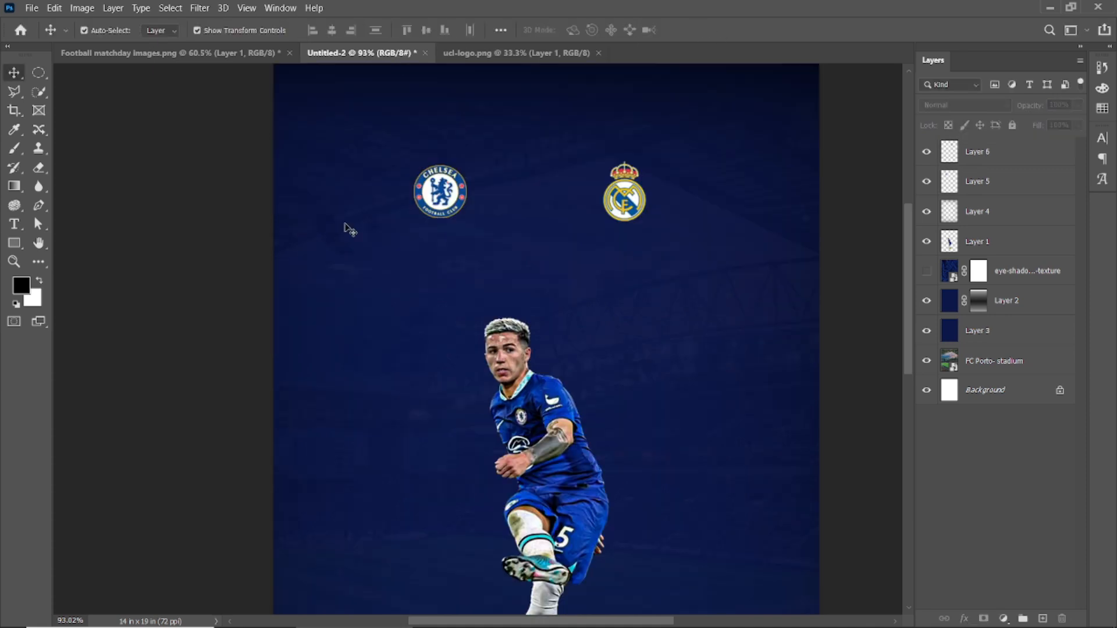
- Scale the player and ball cut-out down to about 93.45% around its centre
scroll(398, 310, "down", 5)
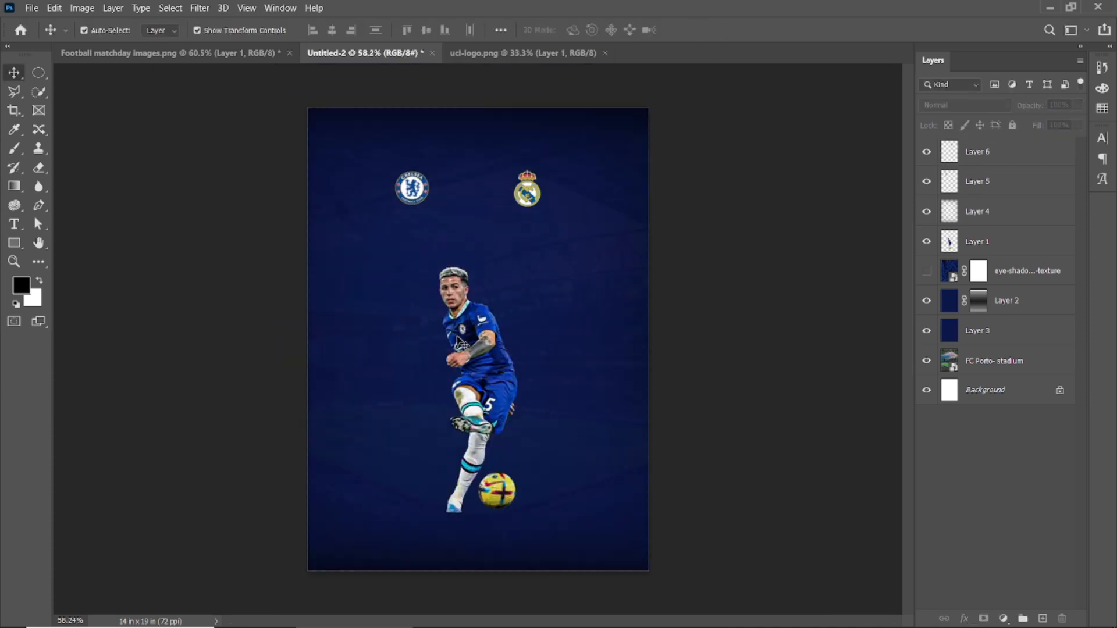
left_click(459, 343)
left_click_drag(517, 268, 514, 275)
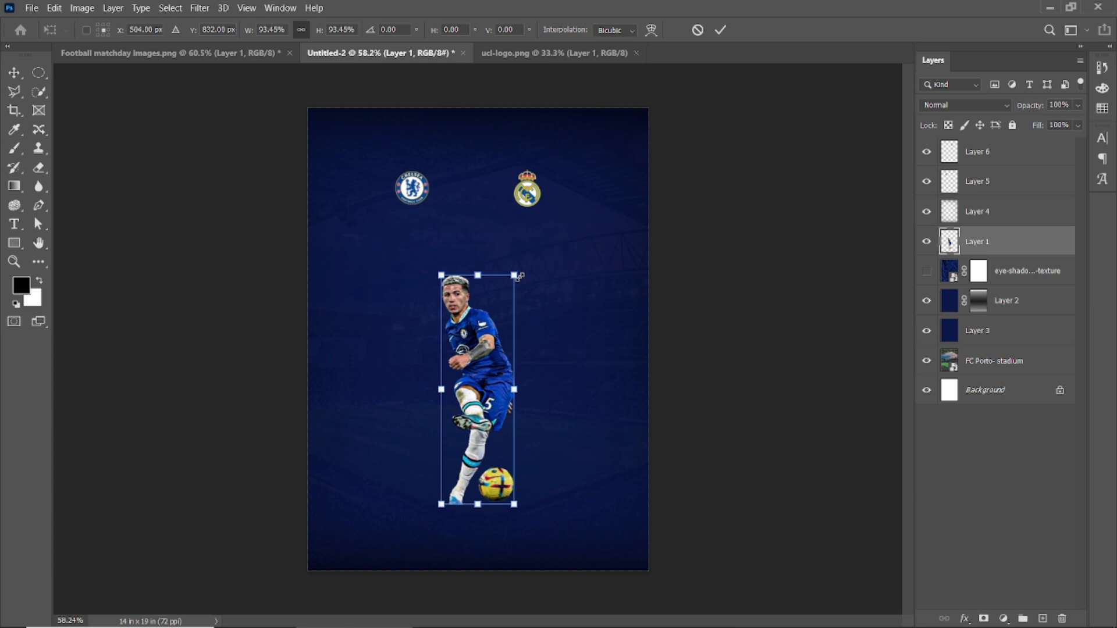
left_click(720, 30)
left_click(194, 244)
- Move the Chelsea and Real Madrid crests together up the poster and slightly to the right
scroll(194, 244, "up", 2)
left_click(418, 158)
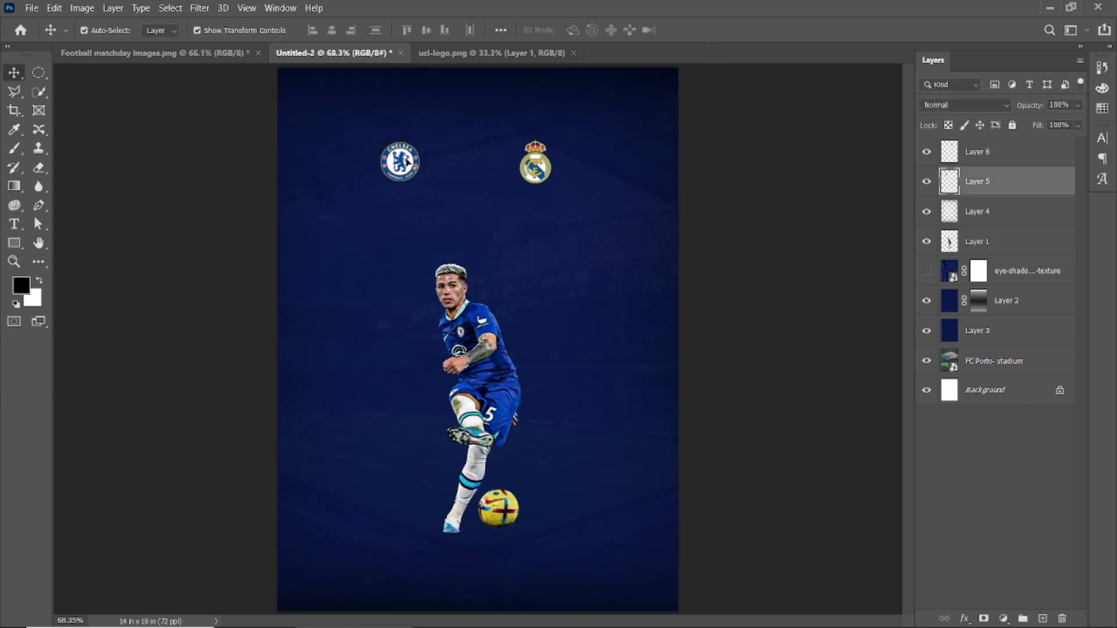
left_click(535, 167, "shift")
left_click_drag(538, 170, 544, 143)
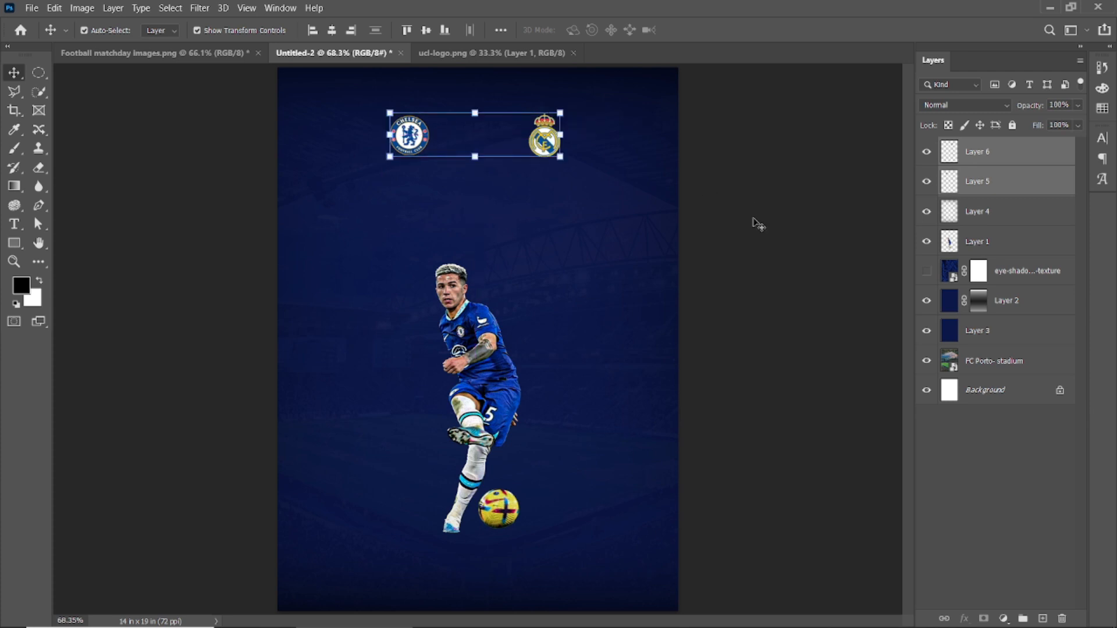
left_click(759, 223)
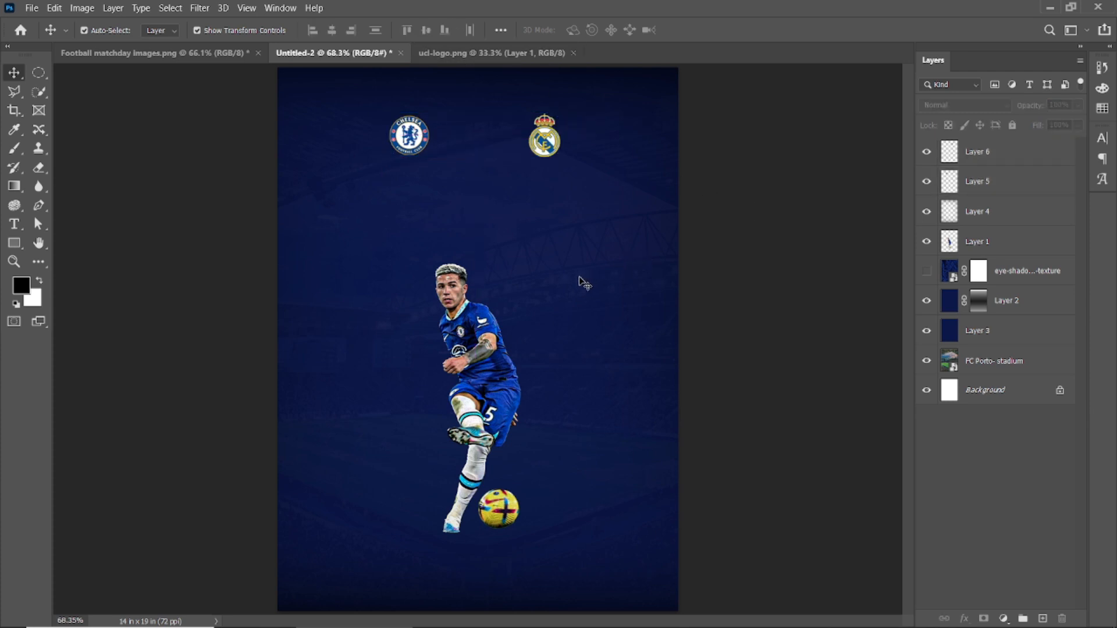
- Copy the Champions League logo from ucl-logo.png into the matchday poster and scale it down to fit
left_click(505, 51)
left_click_drag(478, 234, 435, 232)
scroll(454, 244, "down", 3)
left_click_drag(656, 110, 506, 273)
left_click(720, 30)
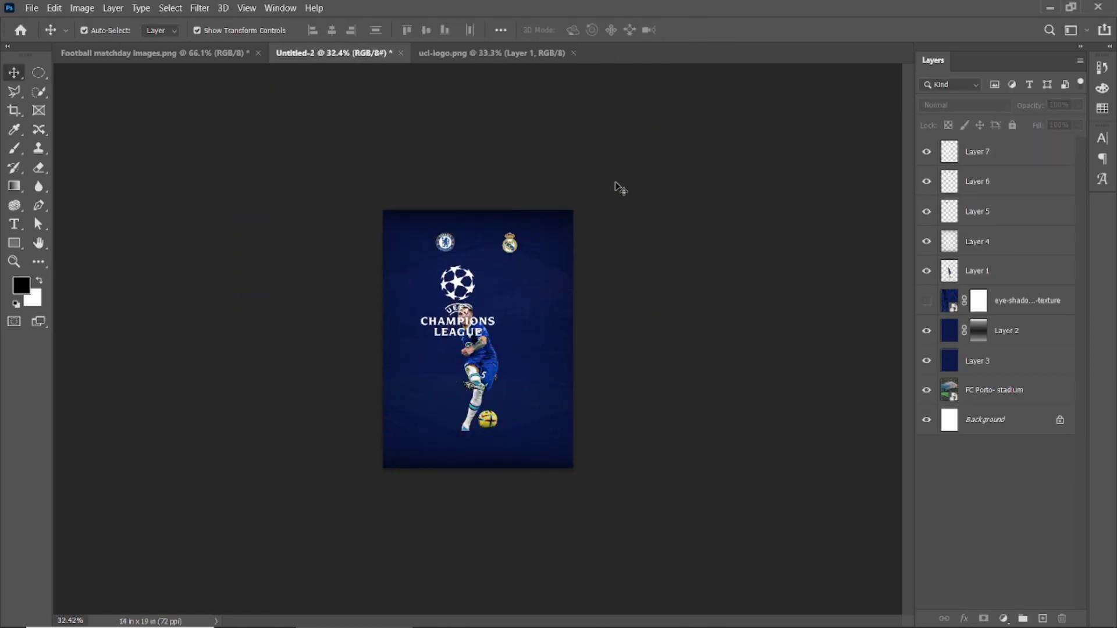
- Move the Champions League logo above the player and shrink it to a small mark
key("ctrl+0")
left_click_drag(435, 222, 467, 181)
left_click_drag(544, 143, 482, 204)
left_click(720, 30)
left_click(714, 139)
- Enlarge the small Champions League logo above the player to about 263%
left_click(457, 53)
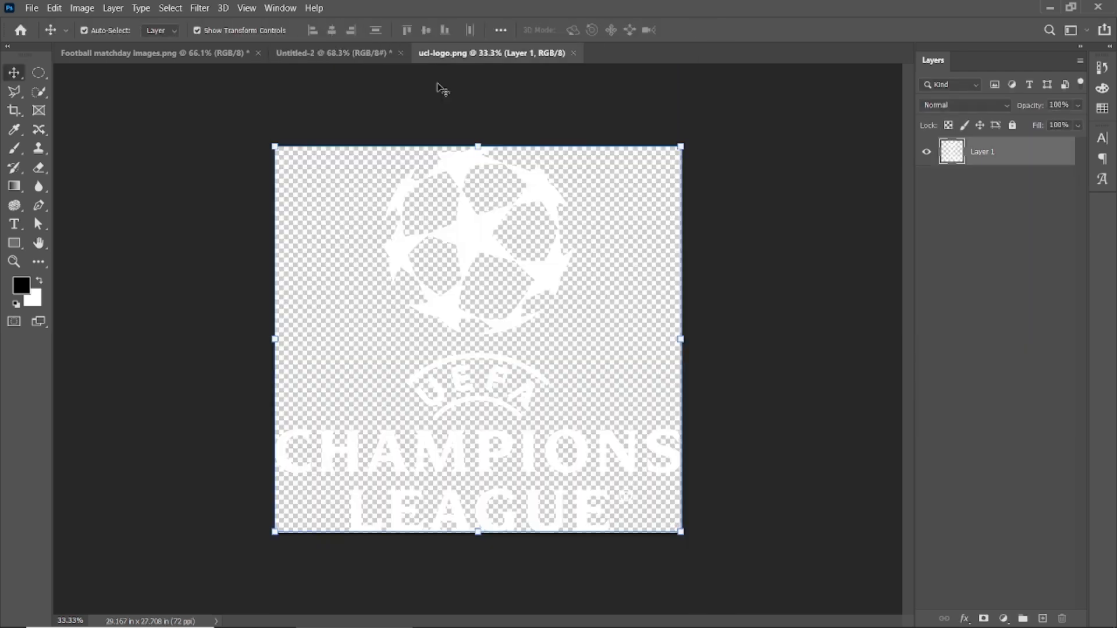
key("ctrl+shift+Tab")
scroll(478, 199, "up", 3)
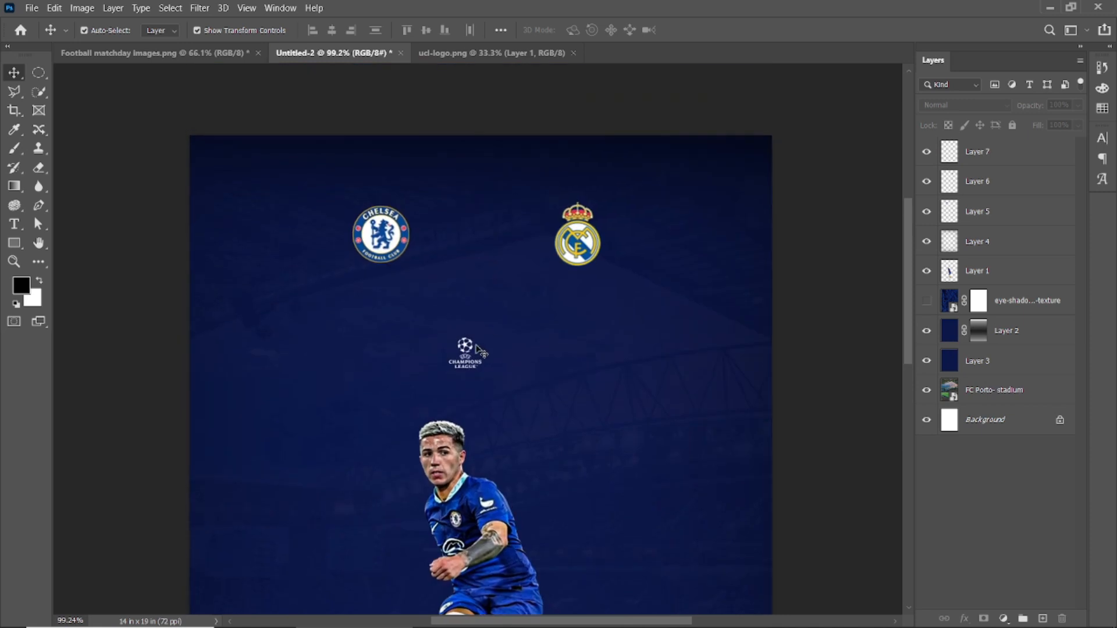
left_click(475, 349)
left_click_drag(489, 334, 518, 303)
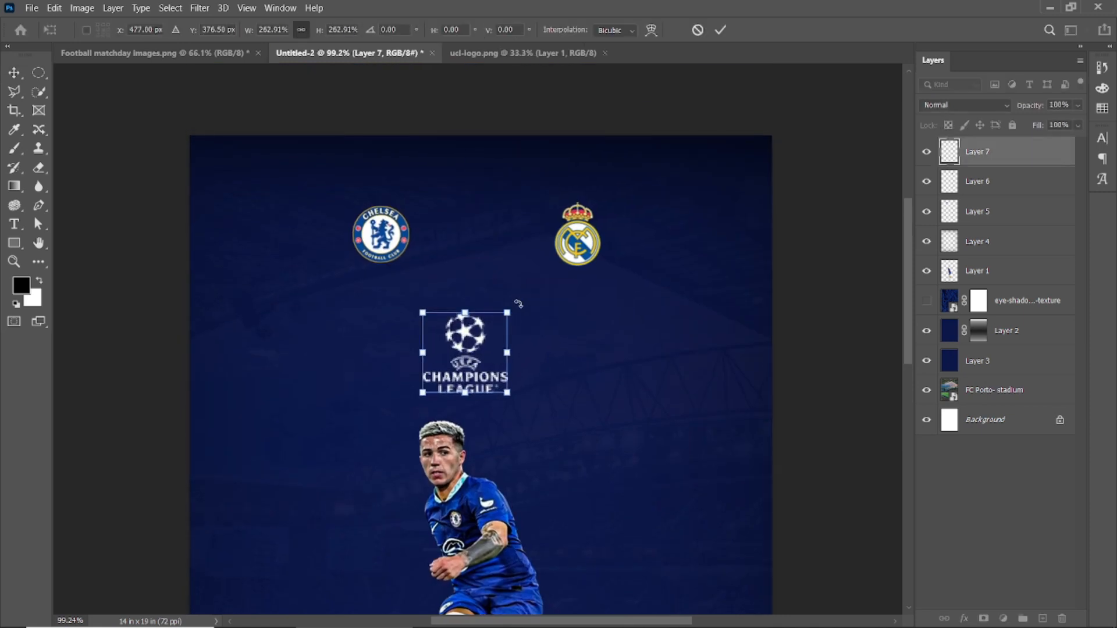
left_click(720, 30)
- Undo the Champions League logo's rescaling and scale its larger version down to fit between the two club crests
left_click_drag(472, 342, 521, 166)
key("ctrl+z")
key("ctrl+z")
key("ctrl+shift+z")
left_click_drag(593, 136, 515, 210)
left_click(725, 30)
left_click(807, 246)
key("ctrl+0")
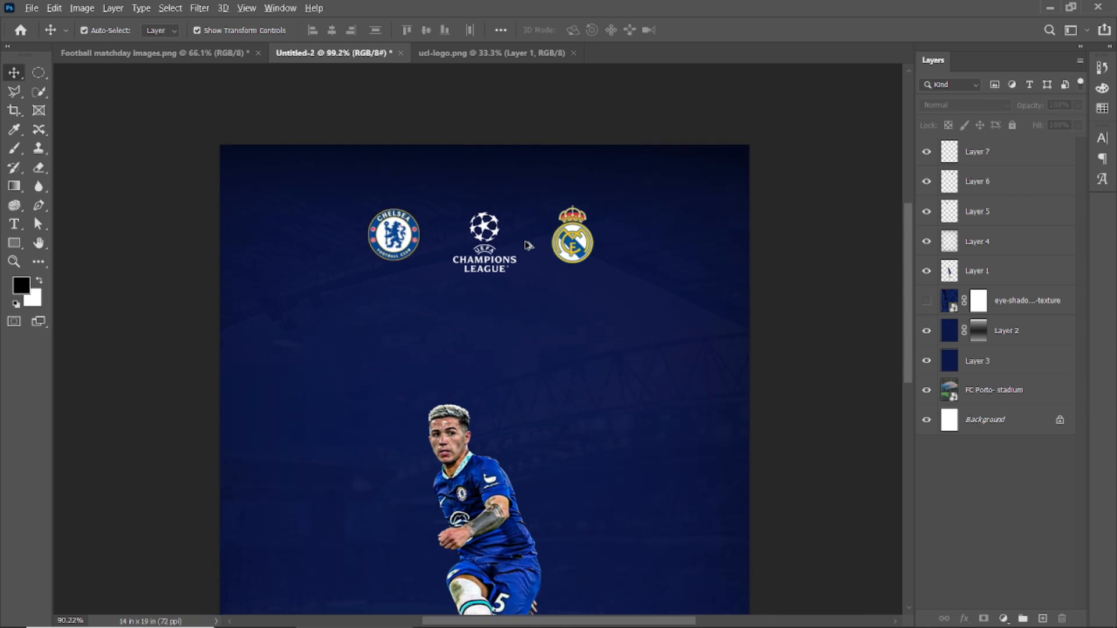
- Raise the Champions League logo slightly to line up with the club crests and nudge the Real Madrid crest up
scroll(477, 131, "up", 5)
left_click_drag(480, 194, 481, 180)
left_click(539, 256)
left_click(552, 252, "shift")
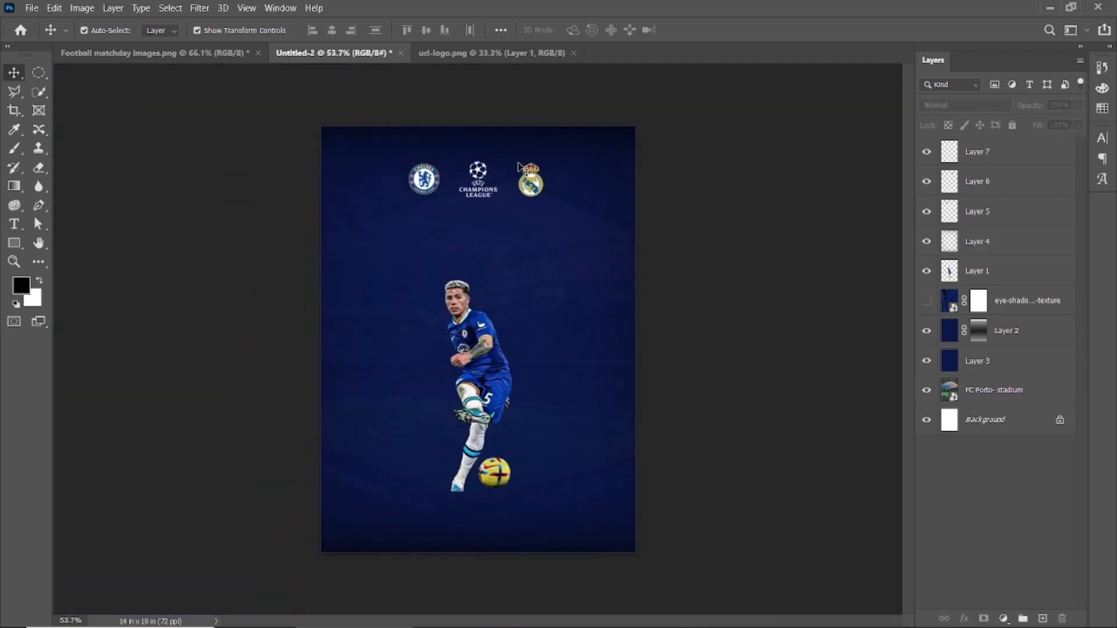
scroll(490, 149, "up", 6)
left_click_drag(618, 250, 618, 242)
scroll(390, 393, "down", 6)
left_click(658, 204)
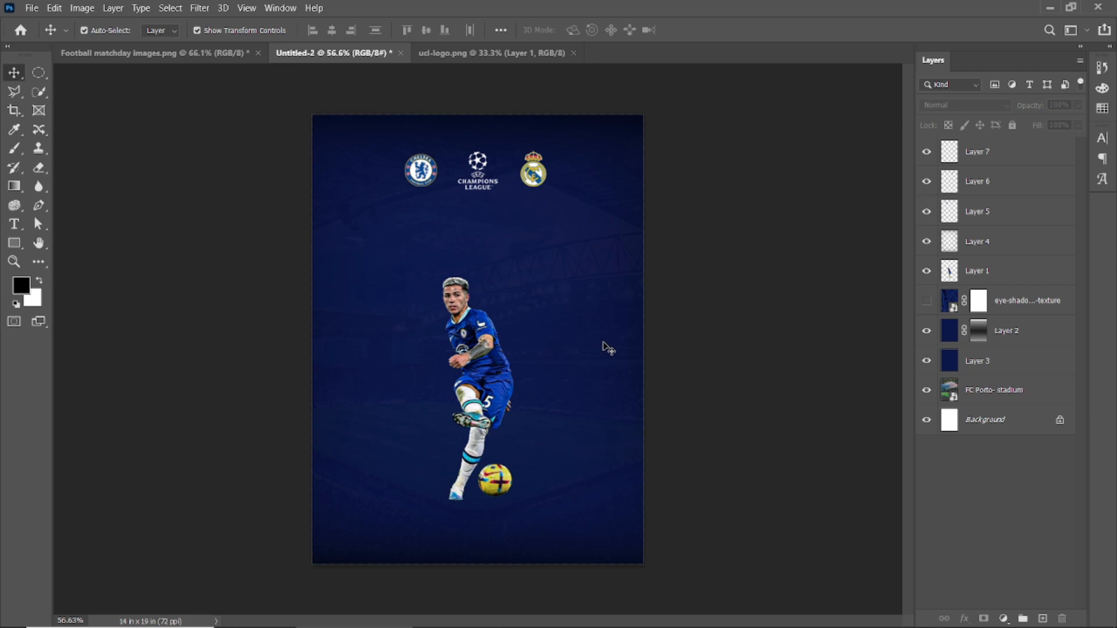
- Move the player and ball straight up a little, closer to the row of crests
left_click_drag(485, 381, 486, 369)
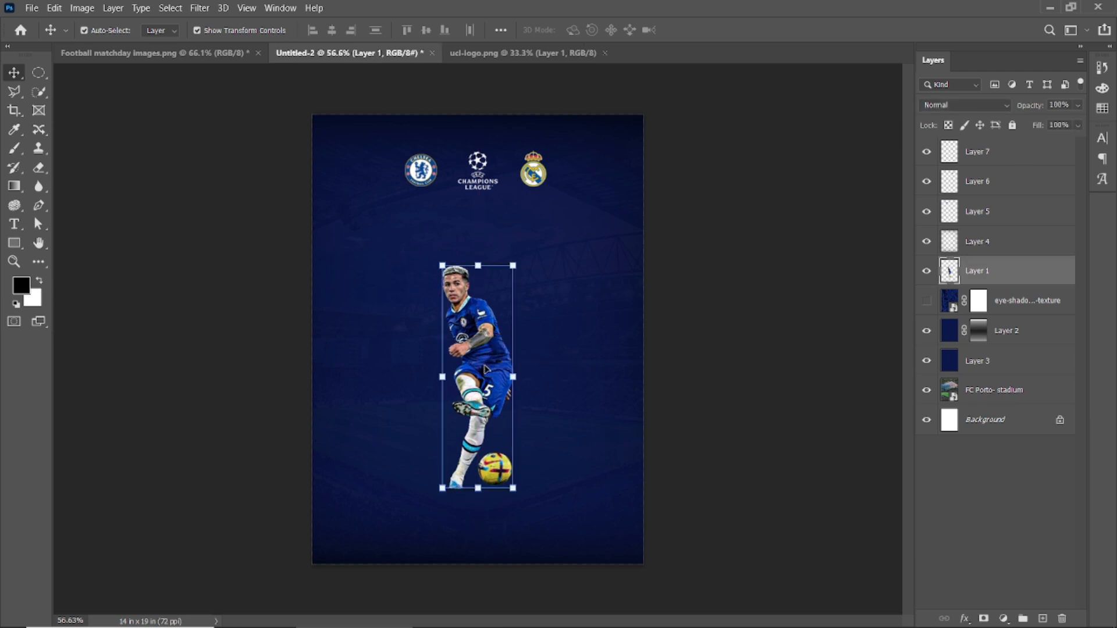
left_click(737, 387)
scroll(419, 532, "up", 5)
scroll(425, 523, "down", 5)
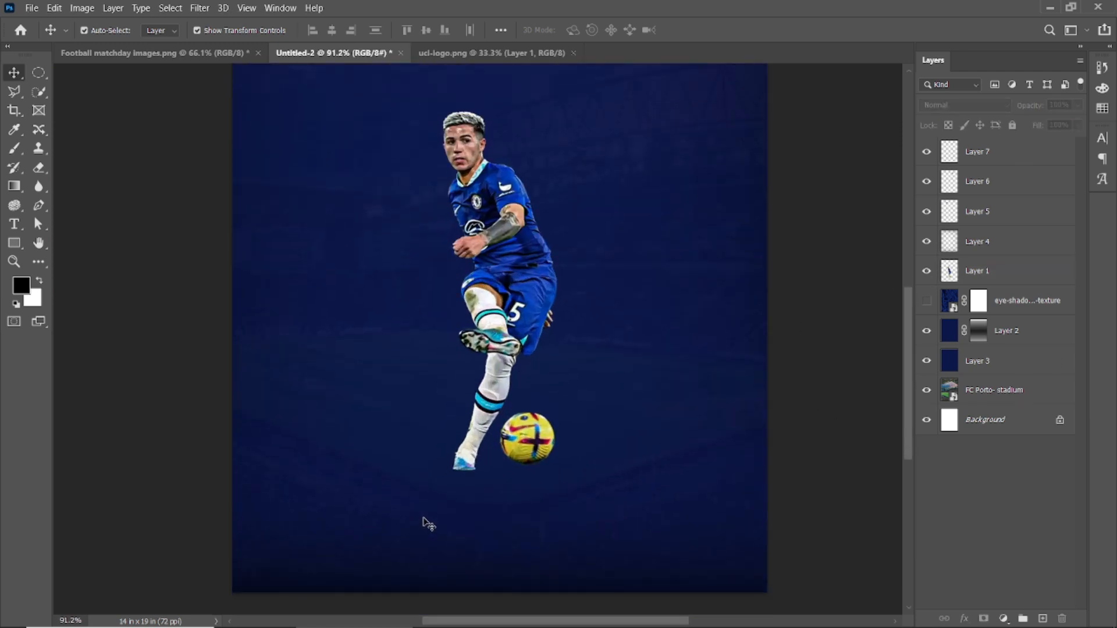
- Use black (000000) as the foreground colour and add a new layer above all other layers
left_click(21, 286)
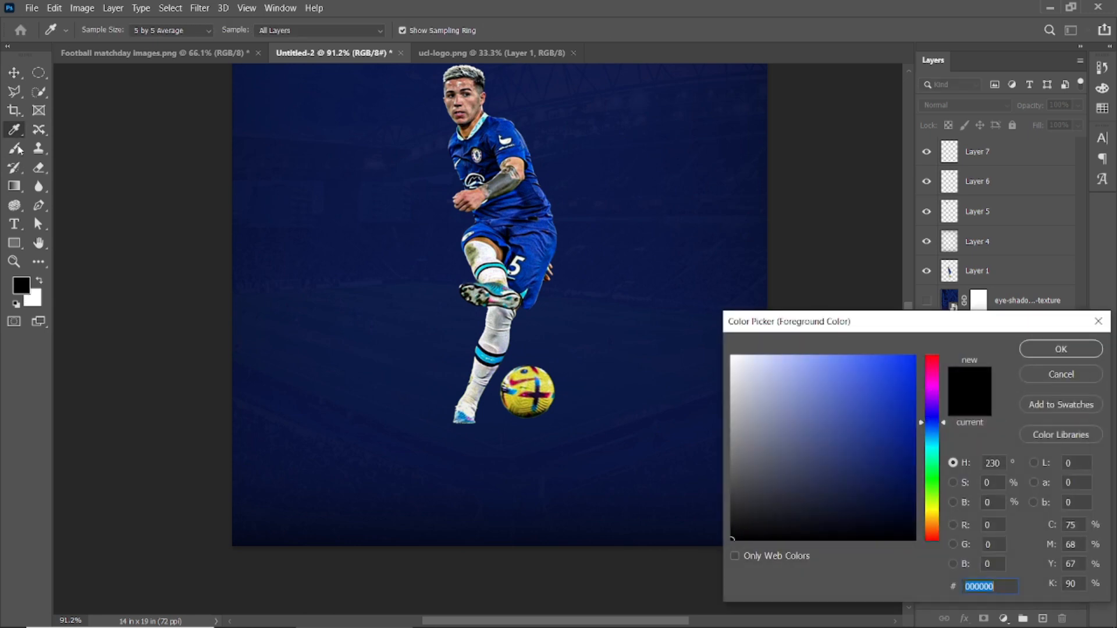
left_click(1070, 350)
left_click(1043, 618)
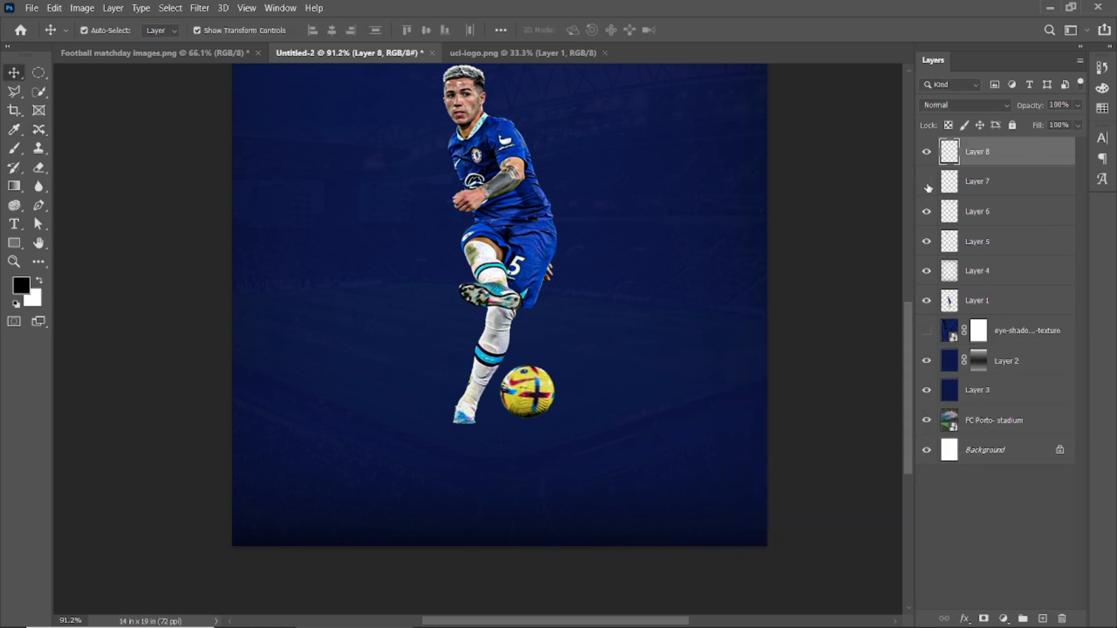
- Reduce the soft brush to 400 px and paint a single black dab beside the player's legs
left_click(14, 148)
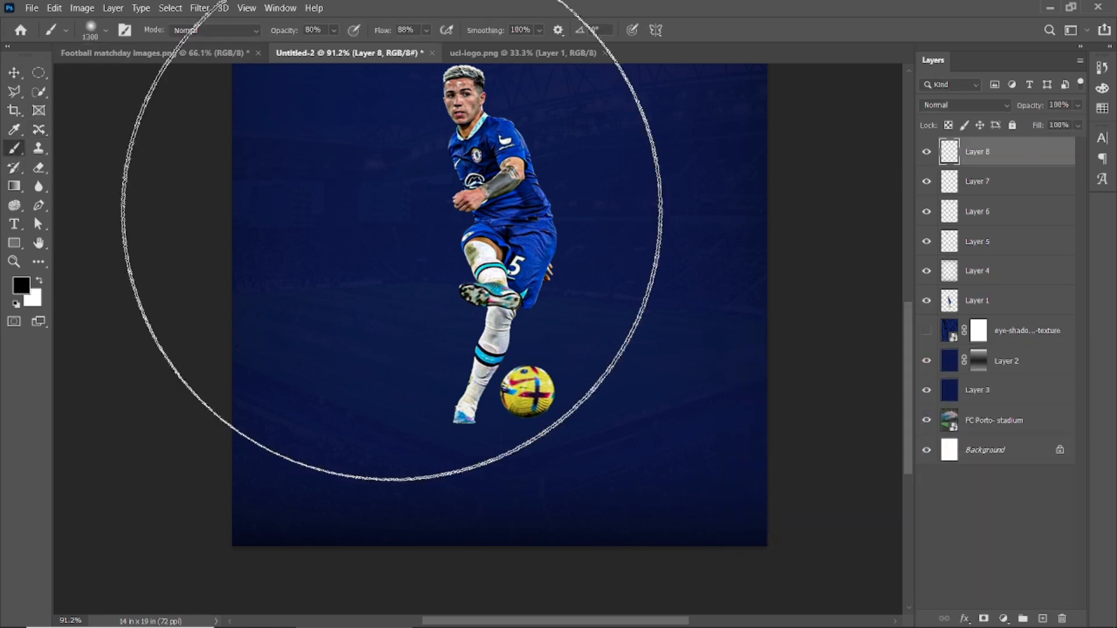
key("bracketleft")
key("bracketleft")
key("bracketleft")
key("bracketleft")
key("bracketleft")
key("bracketleft")
key("bracketleft")
key("bracketleft")
key("bracketleft")
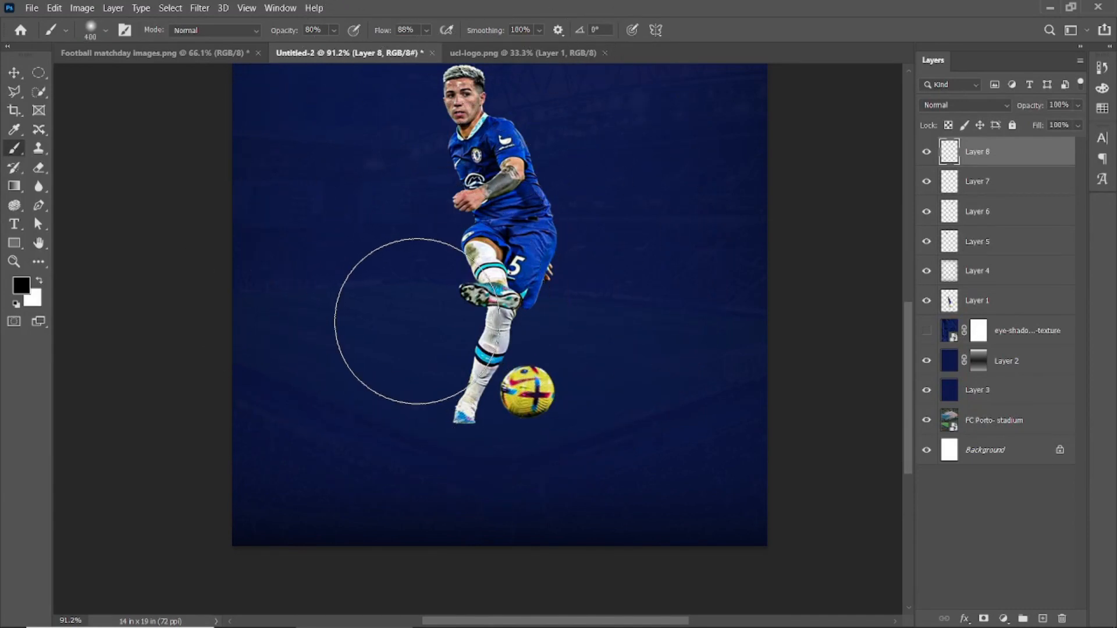
left_click(400, 319)
- Squash the black dab to about 62% width and 9% height and place it under the player's standing foot as a shadow
key("ctrl+r")
key("ctrl+r")
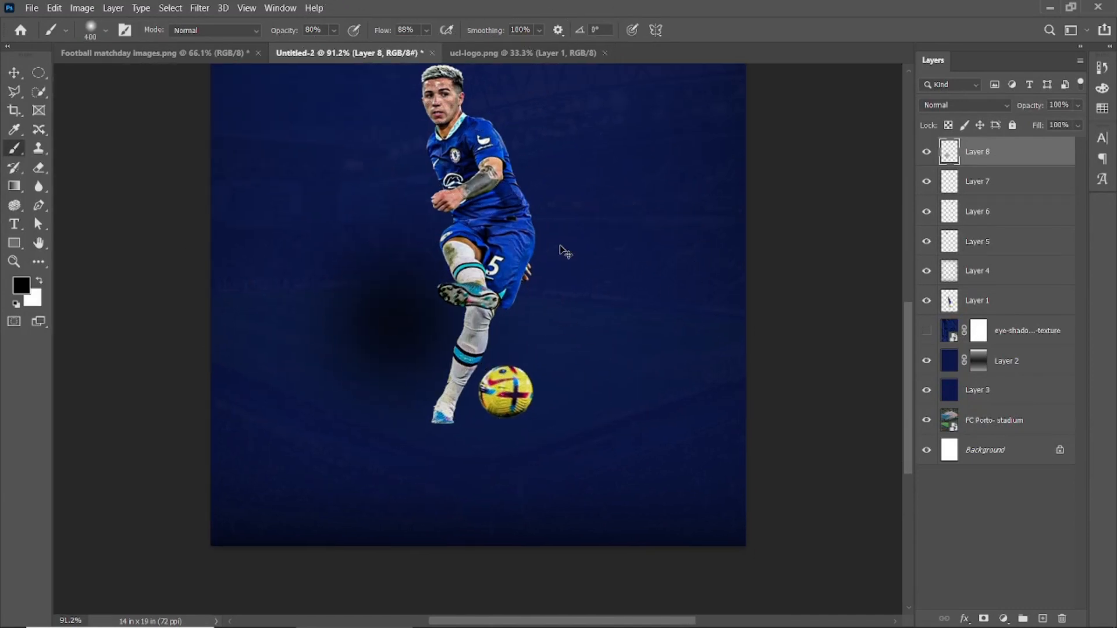
left_click(13, 75)
key("ctrl+r")
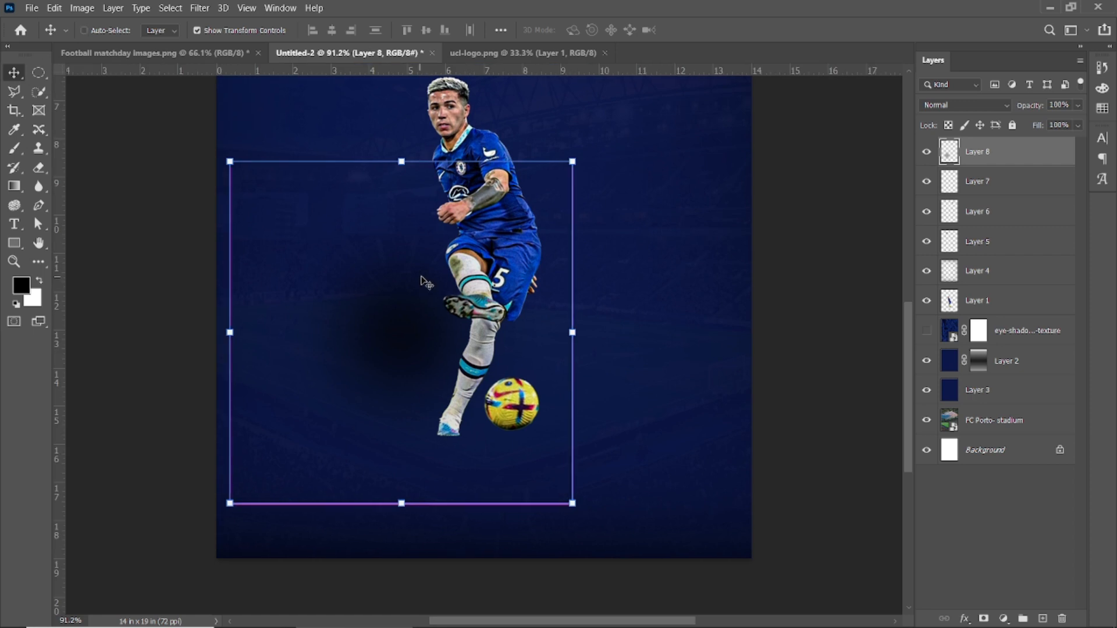
key("ctrl+r")
left_click_drag(396, 149, 395, 441)
left_click_drag(566, 443, 504, 452)
left_click_drag(396, 475, 439, 429)
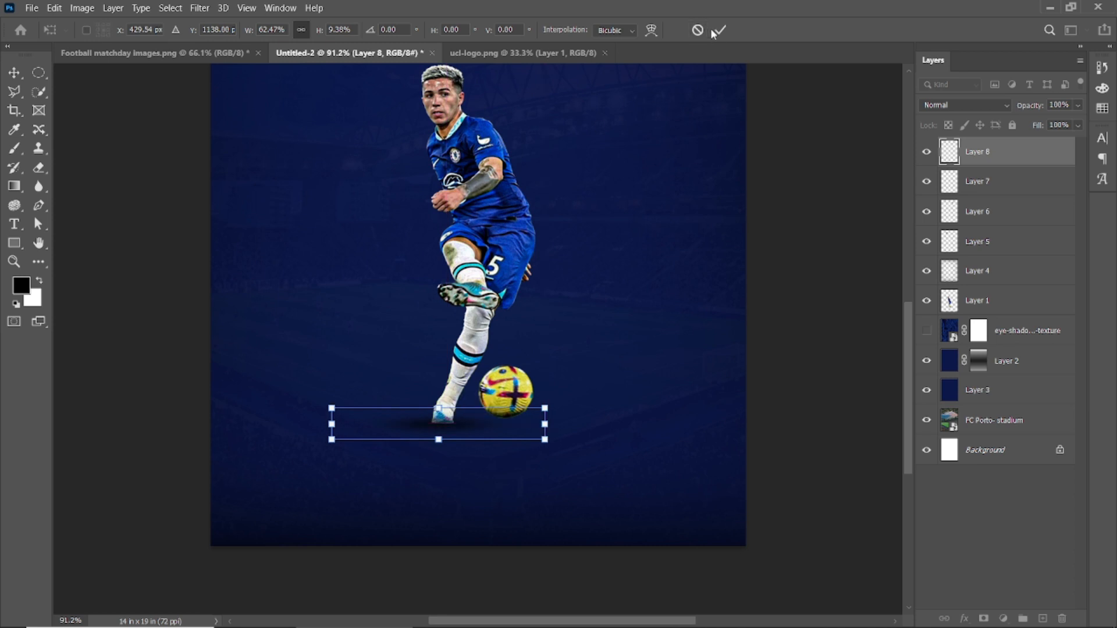
- Move the foot shadow layer directly below the player layer, Layer 1
left_click_drag(996, 151, 966, 309)
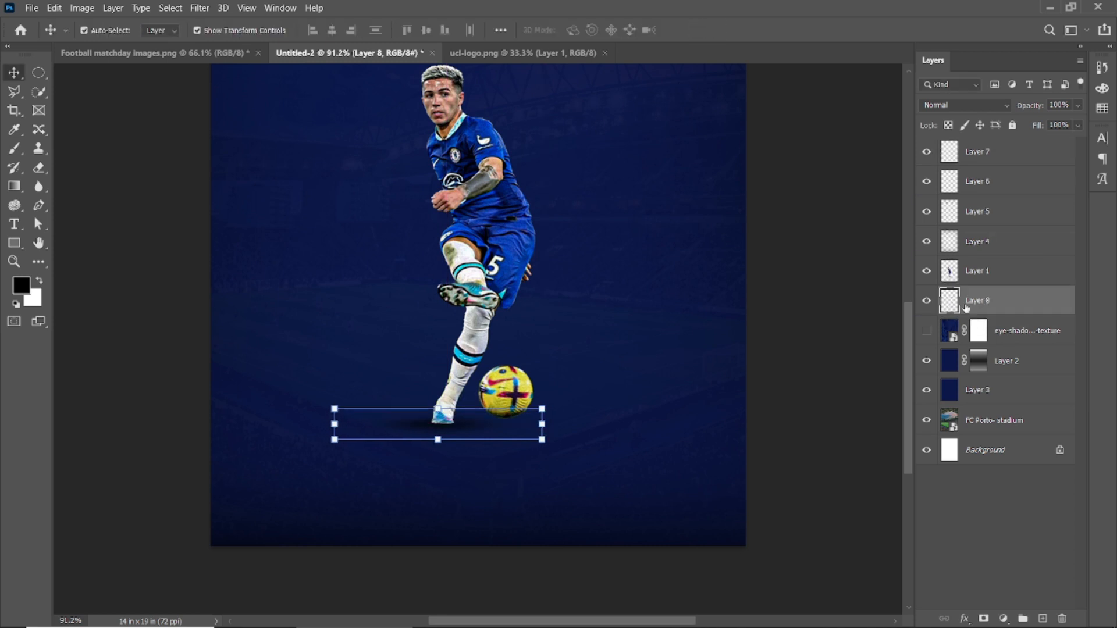
left_click(161, 294)
scroll(435, 438, "down", 5)
scroll(484, 519, "up", 8)
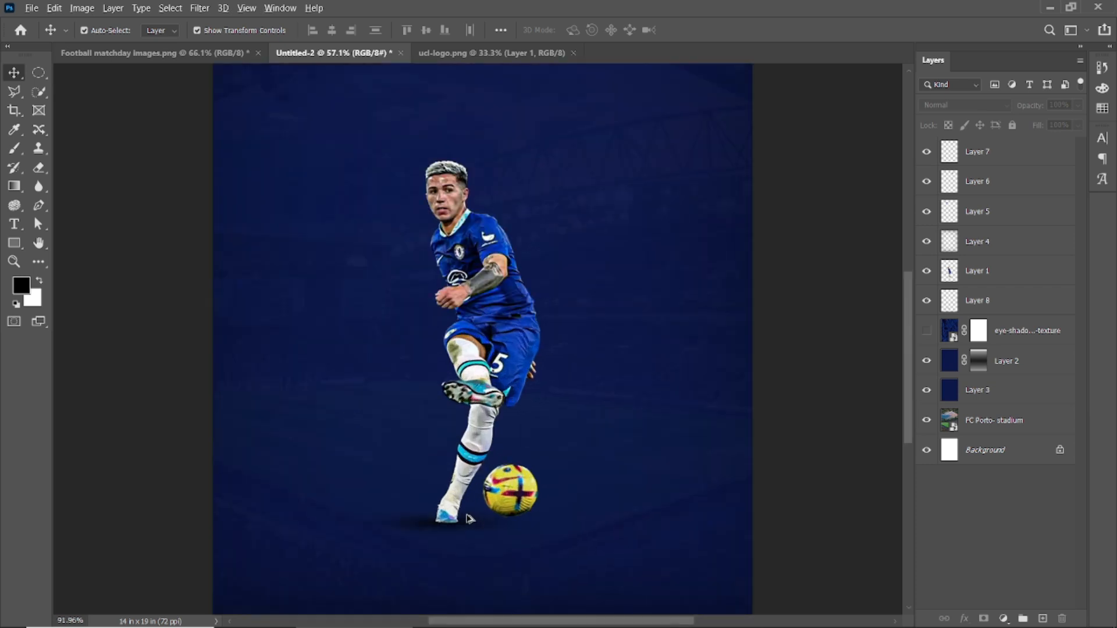
- Nudge the foot shadow slightly down and to the right beneath the player's boot
left_click(458, 518)
key("Down")
key("Right")
key("Right")
key("Right")
key("Right")
key("Right")
key("Right")
key("Right")
key("Right")
key("Right")
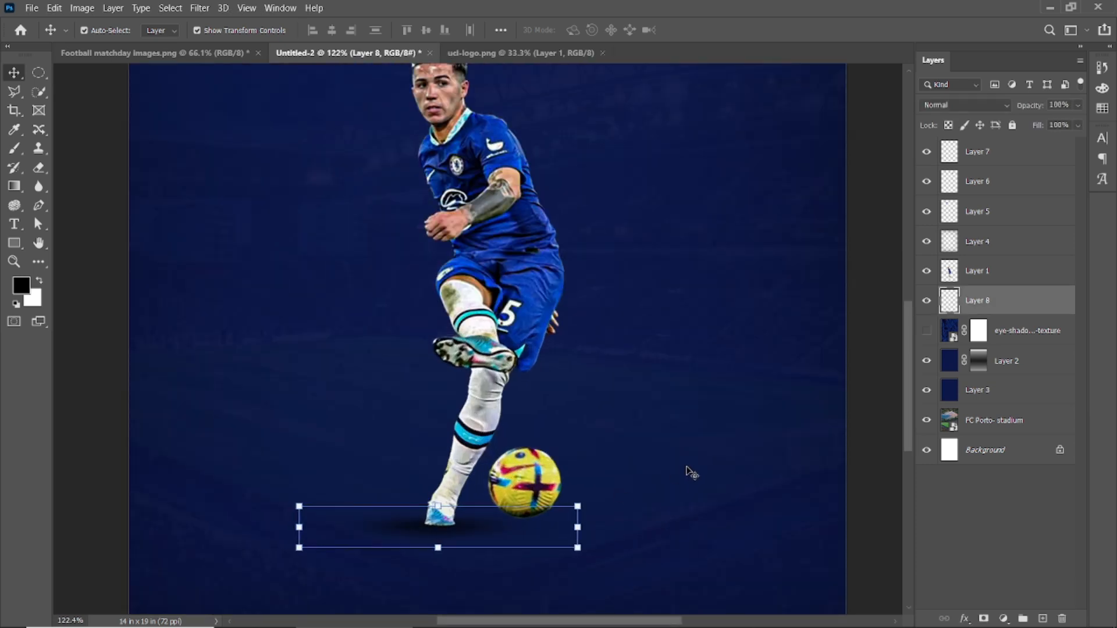
left_click(797, 393)
scroll(803, 400, "down", 3)
left_click(875, 400)
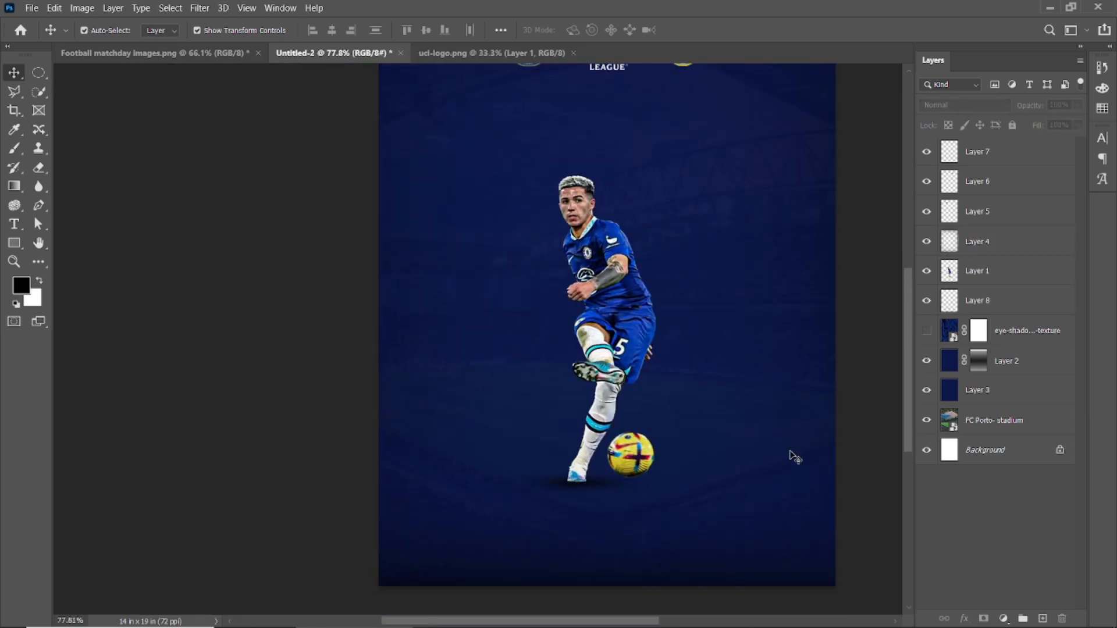
- Add a new layer and paint one faint black dab near the ball with lowered brush opacity and 42% flow
scroll(794, 457, "down", 2)
scroll(660, 473, "up", 6)
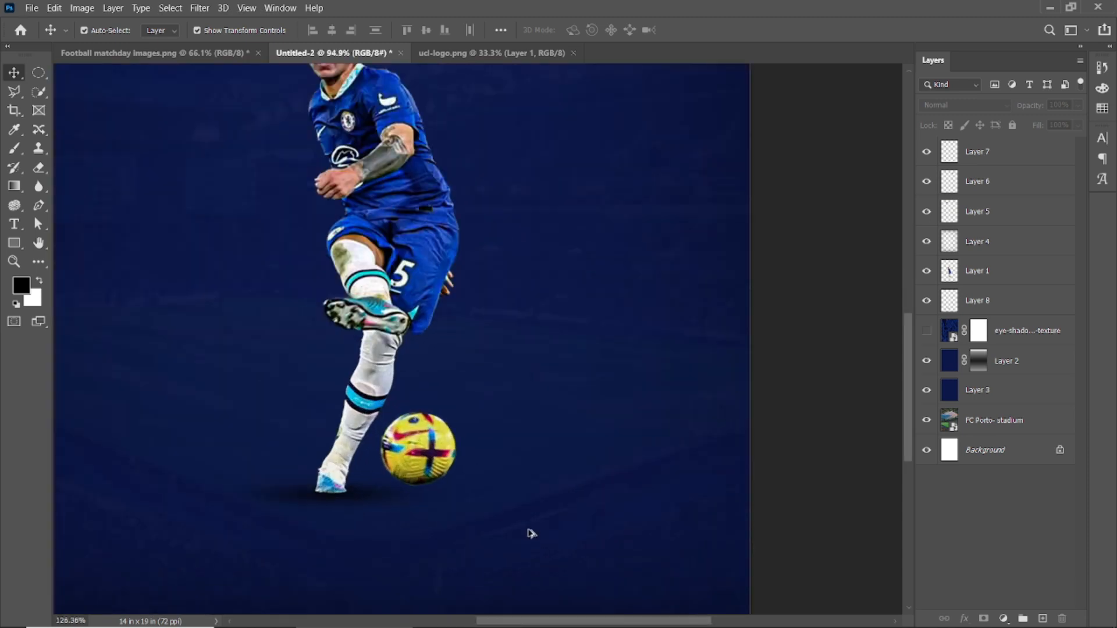
scroll(400, 466, "down", 2)
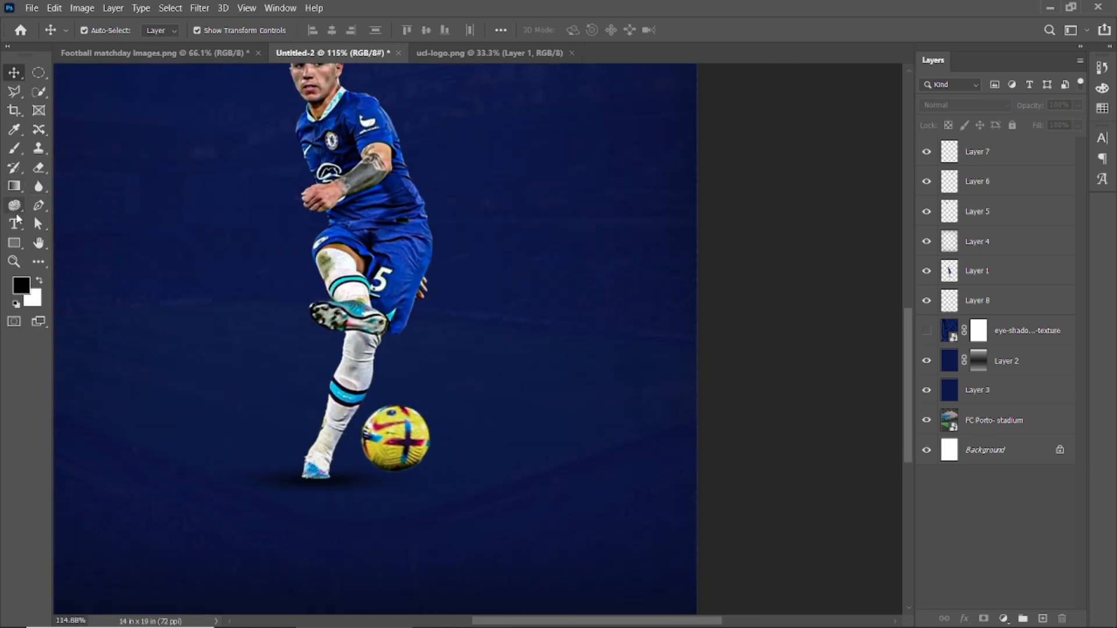
left_click(17, 152)
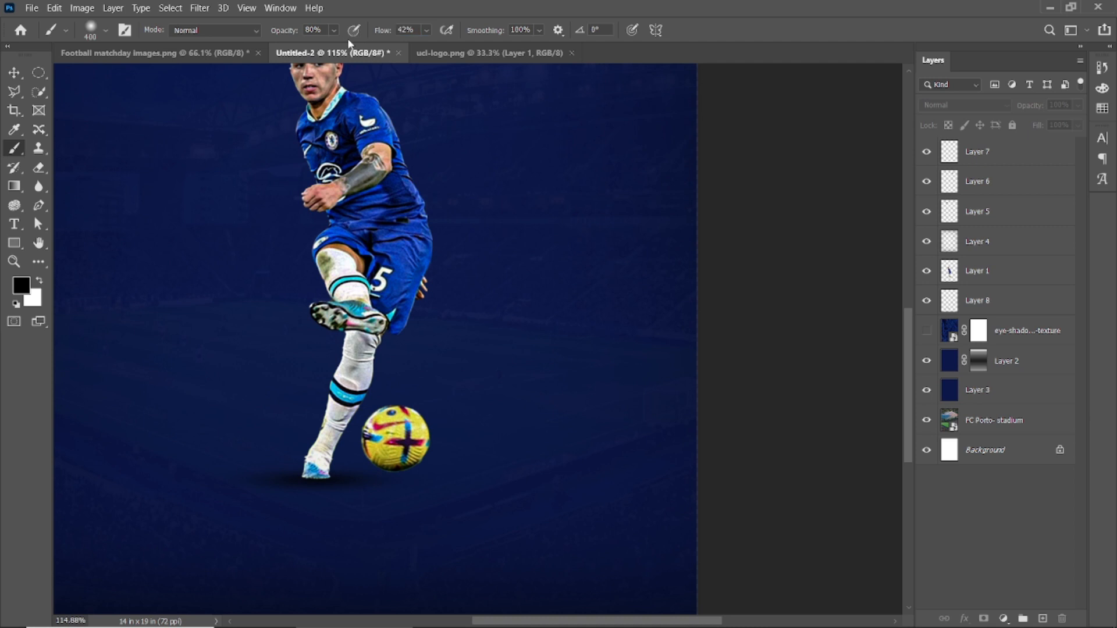
left_click(1042, 619)
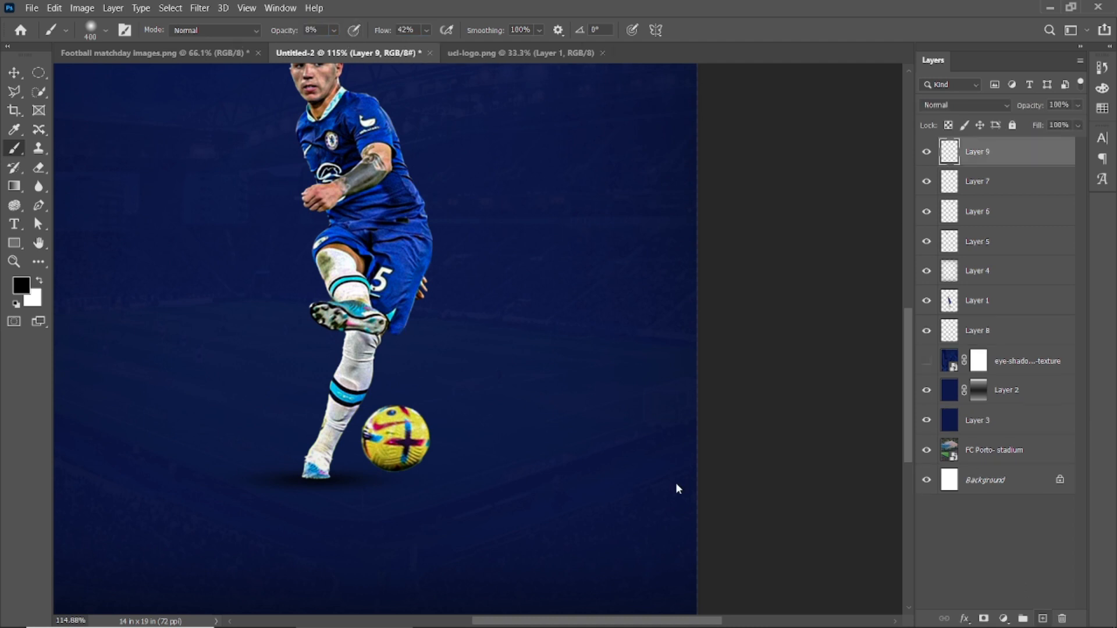
left_click_drag(285, 31, 317, 33)
left_click(481, 364)
- Squash the faint dab to about 34% width and 9% height and place it beneath the ball as its shadow
key("v")
scroll(386, 271, "down", 2)
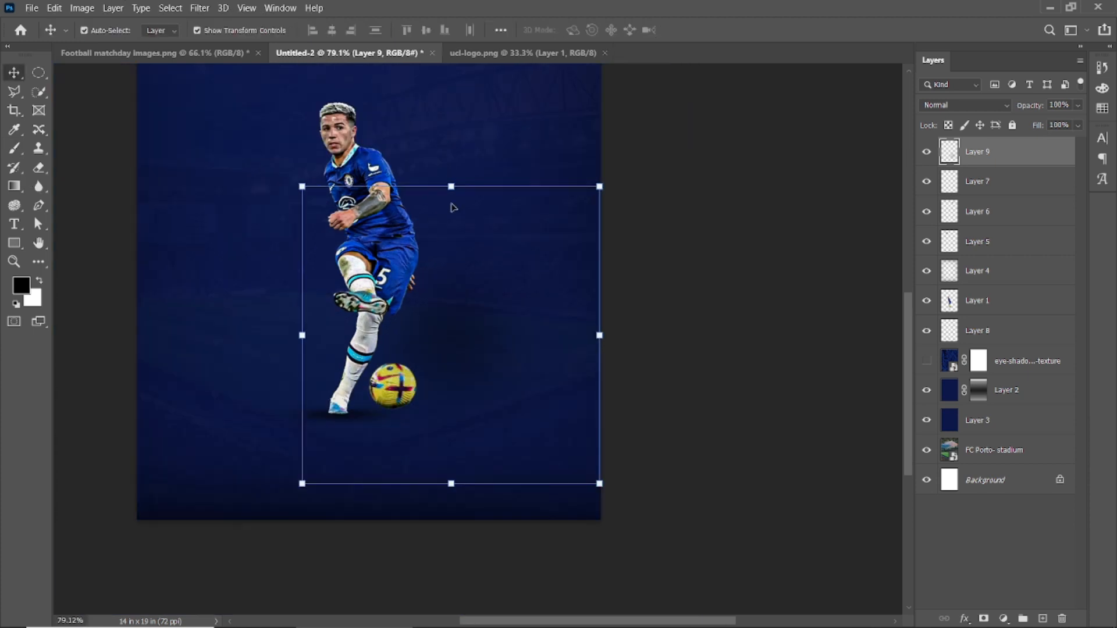
left_click(452, 185)
left_click_drag(296, 190, 363, 258)
left_click_drag(453, 256, 452, 380)
left_click_drag(452, 400, 397, 430)
left_click_drag(311, 408, 353, 429)
left_click(719, 32)
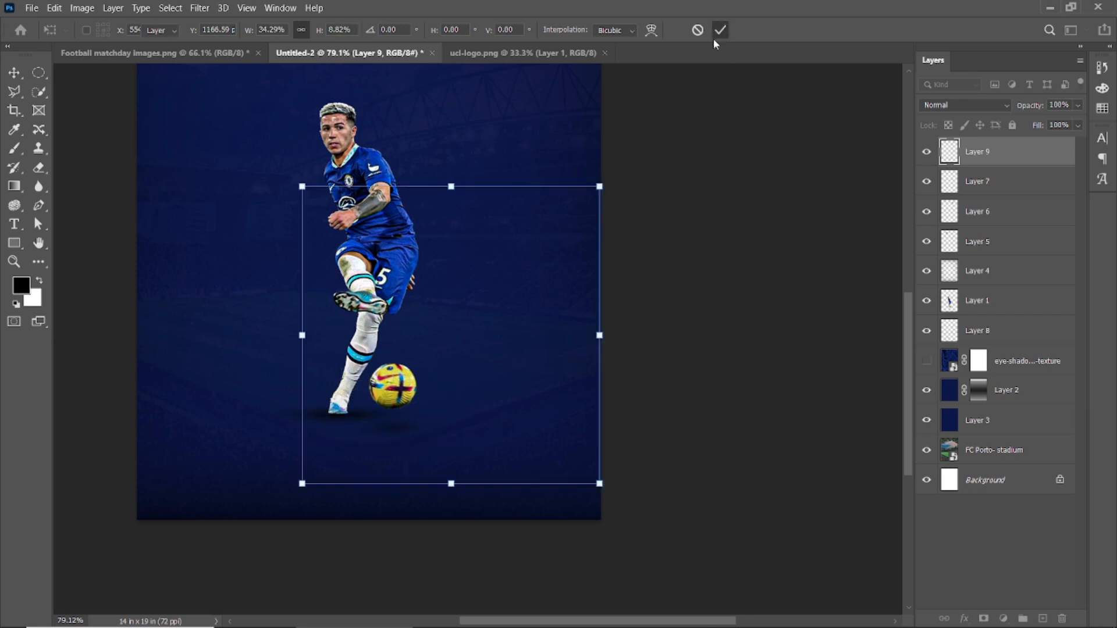
left_click(394, 438)
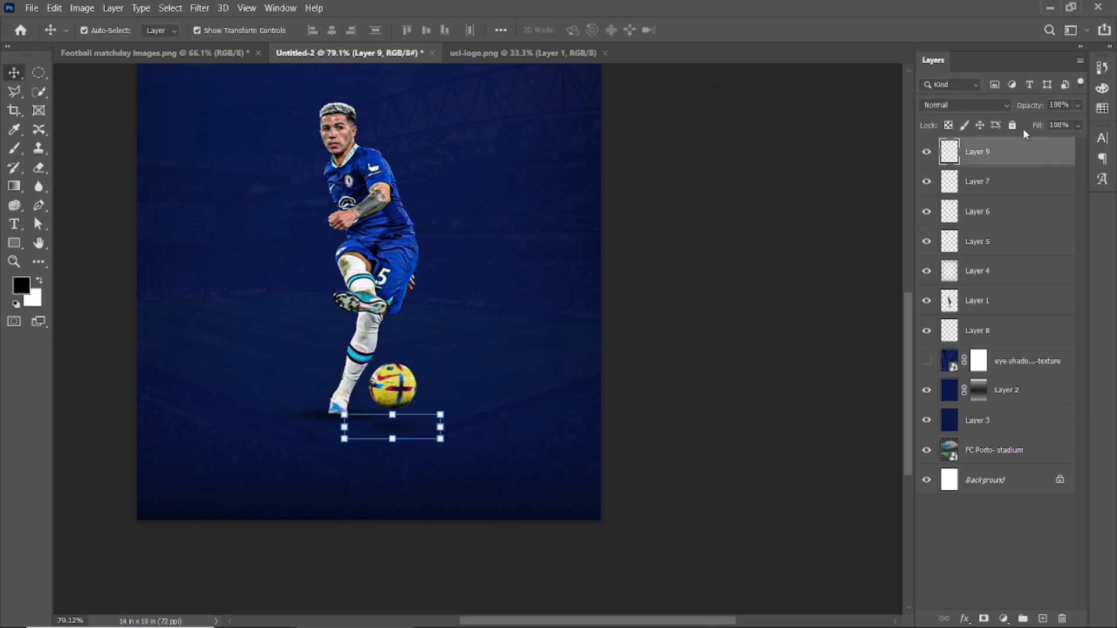
left_click(693, 314)
- Add a new empty layer directly above the player layer, Layer 1
left_click_drag(640, 302, 772, 348)
left_click(501, 396)
left_click(983, 618)
key("ctrl+z")
left_click(1043, 619)
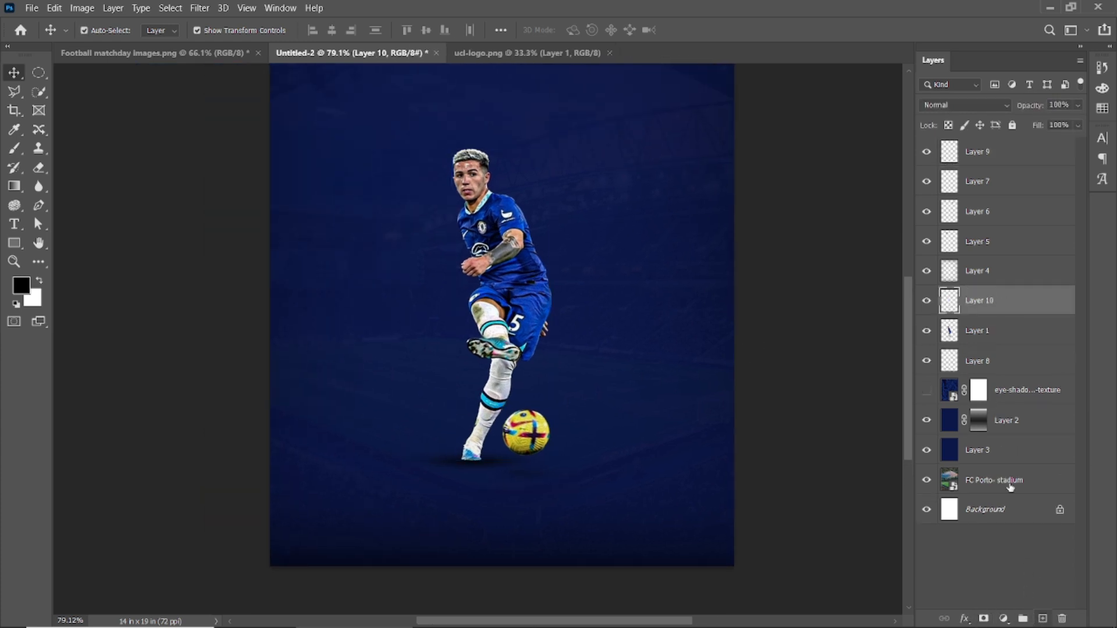
- Clip the empty Layer 10 to the player layer and paint soft black shading over the standing boot with a much smaller brush
left_click(982, 314, "alt")
left_click(14, 149)
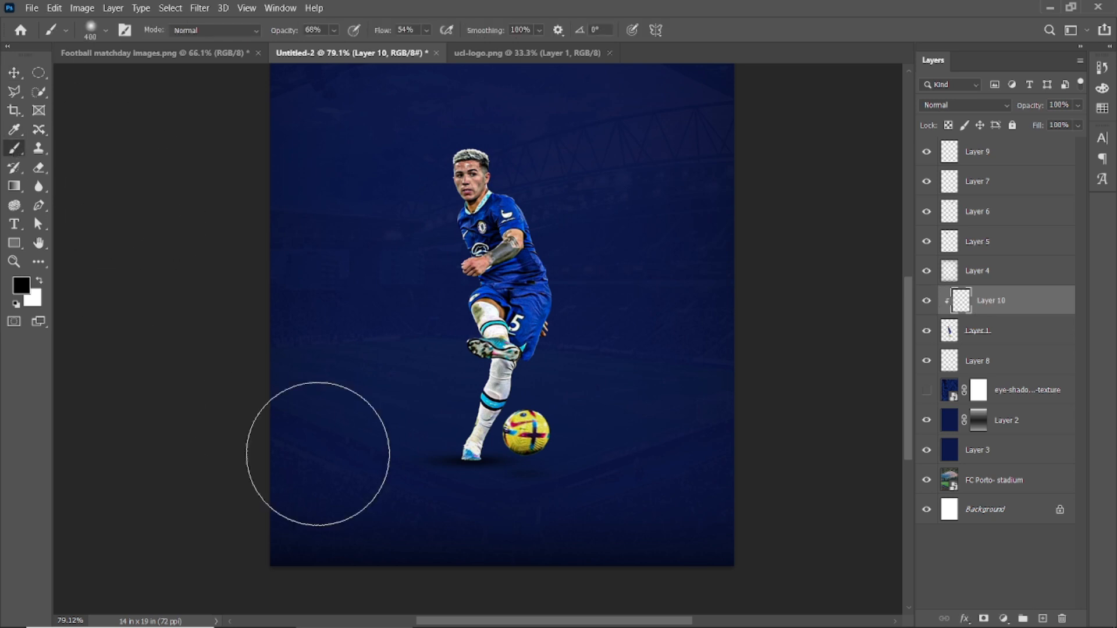
scroll(474, 511, "up", 3)
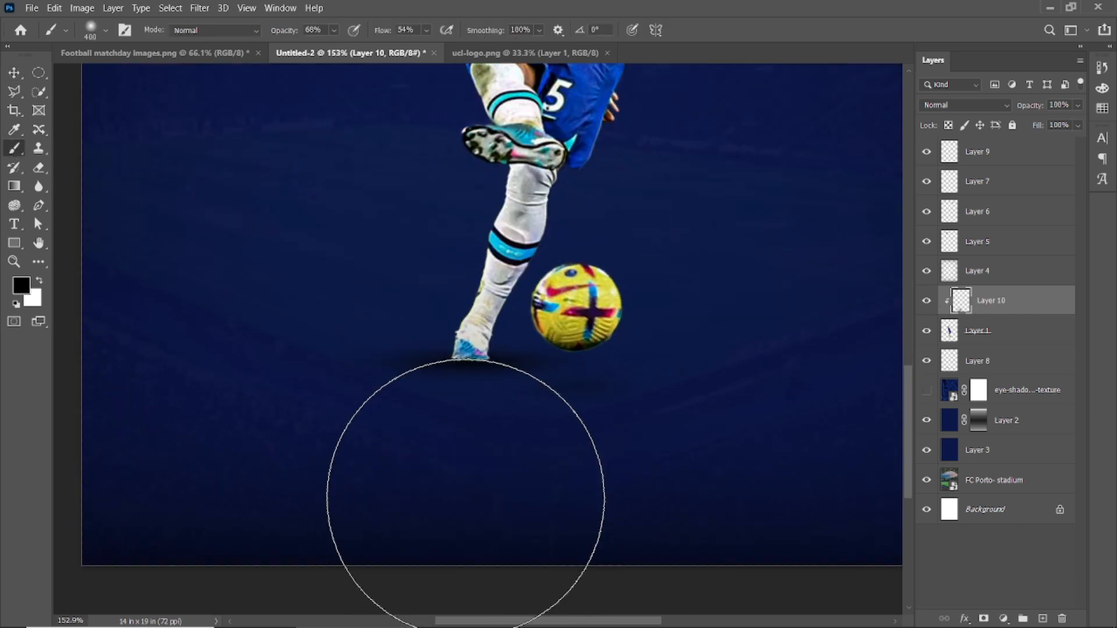
key("bracketleft")
key("bracketleft")
key("bracketleft")
key("bracketleft")
key("bracketleft")
key("bracketleft")
key("bracketleft")
key("bracketleft")
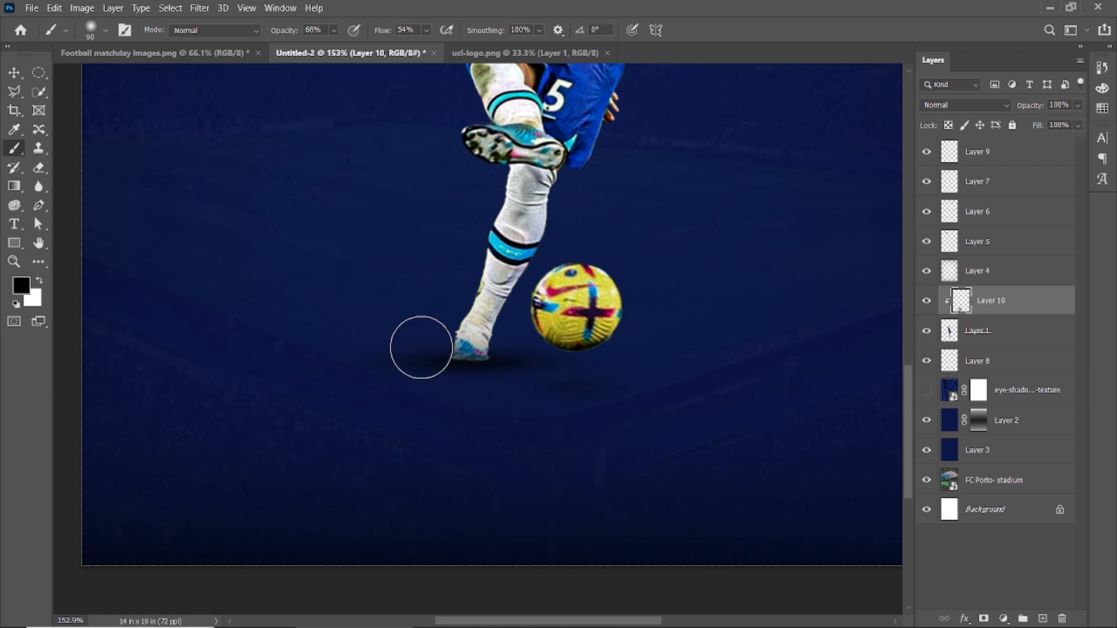
mouse_move(414, 384)
left_mouse_down()
mouse_move(554, 392)
mouse_move(524, 374)
mouse_move(611, 371)
left_mouse_up()
key("ctrl+0")
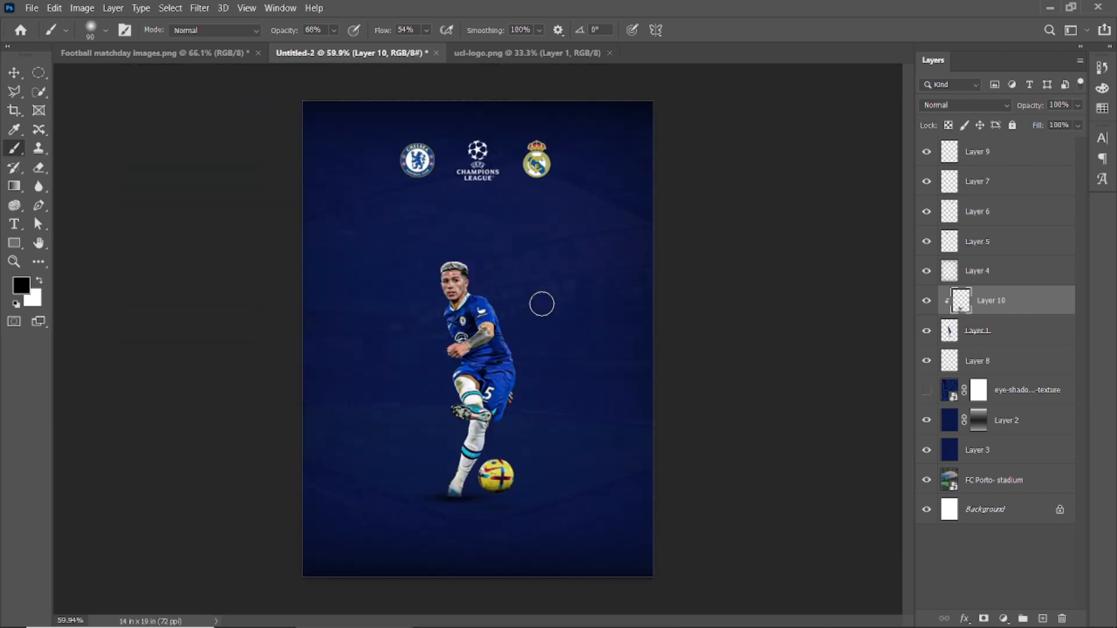
key("v")
left_click(167, 173)
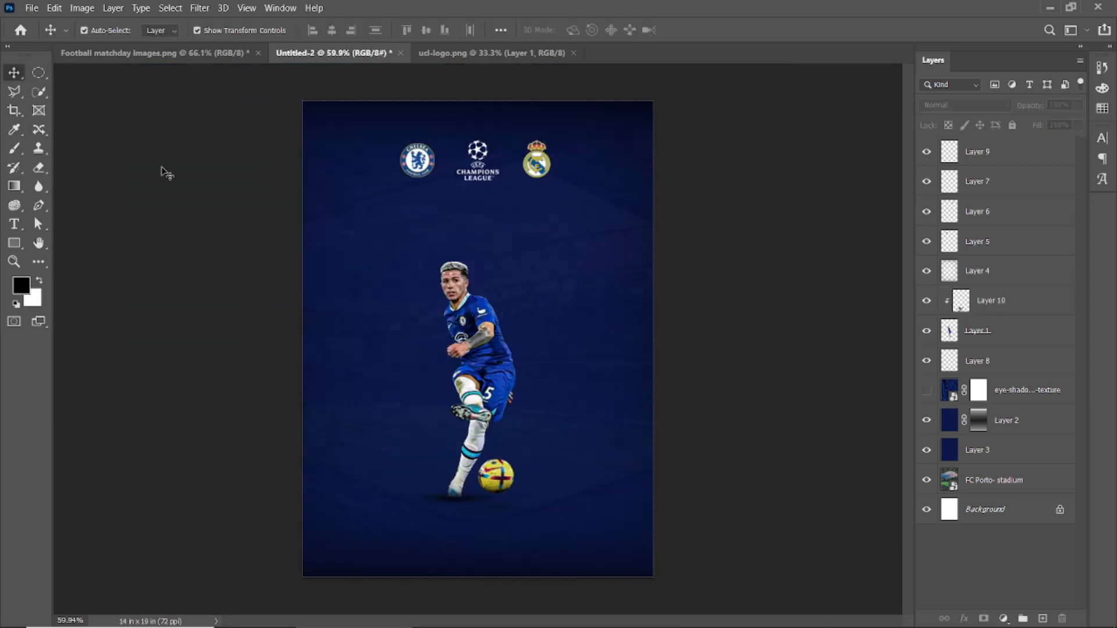
- Delete the gradient layer mask from Layer 2
left_click(983, 430)
left_click(983, 428, "ctrl")
key("ctrl+s")
left_click(798, 60)
key("ctrl+d")
left_click(900, 433)
left_click(983, 423)
key("Delete")
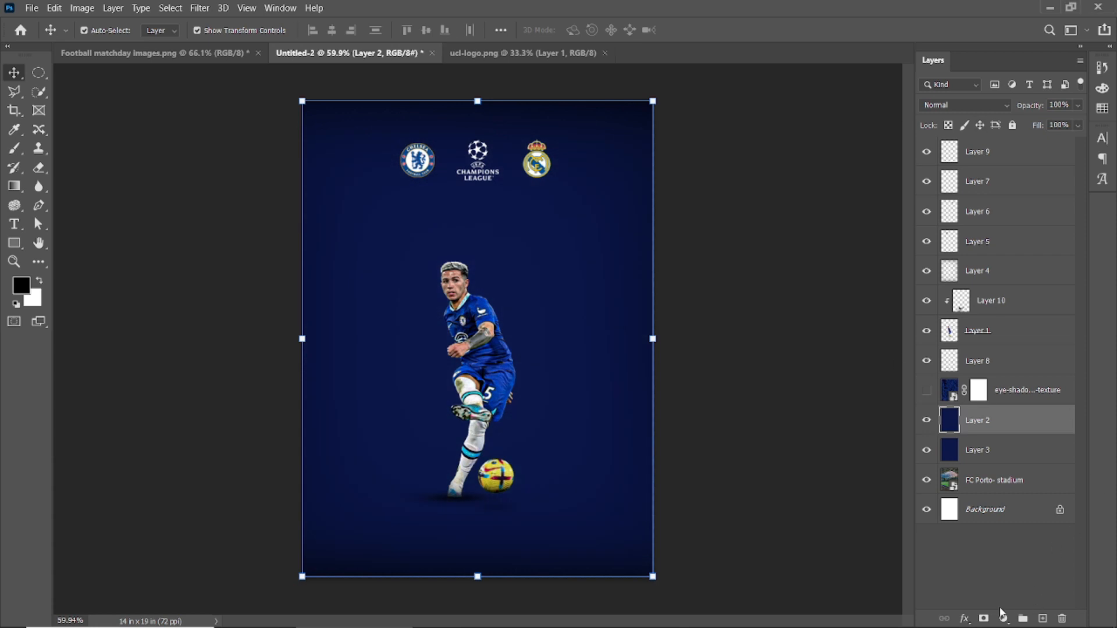
- Add a new white layer mask to Layer 2 and enlarge the brush to 1300 px
left_click(983, 619)
key("b")
key("bracketright")
key("bracketright")
key("bracketright")
key("bracketright")
key("bracketright")
key("bracketright")
key("bracketright")
key("bracketright")
key("bracketright")
key("bracketright")
key("bracketright")
key("bracketright")
key("bracketright")
key("bracketright")
key("bracketright")
left_click(470, 353)
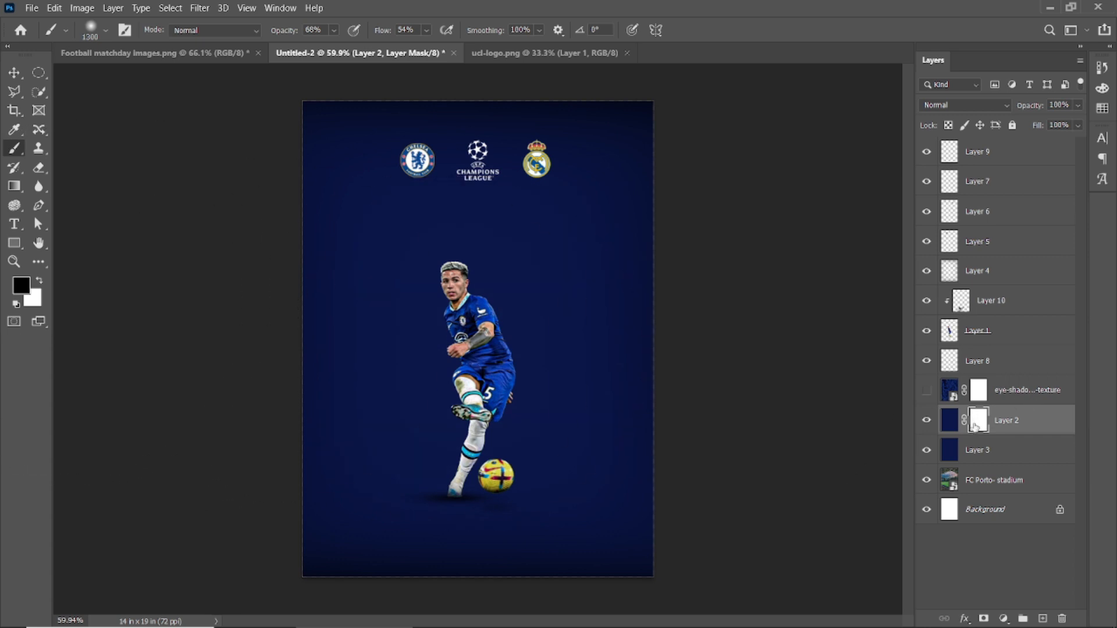
- Paint black over the centre of Layer 2's mask with brush opacity and flow at 100% to reveal the stadium behind the player
left_click_drag(277, 32, 451, 43)
left_click_drag(379, 32, 509, 52)
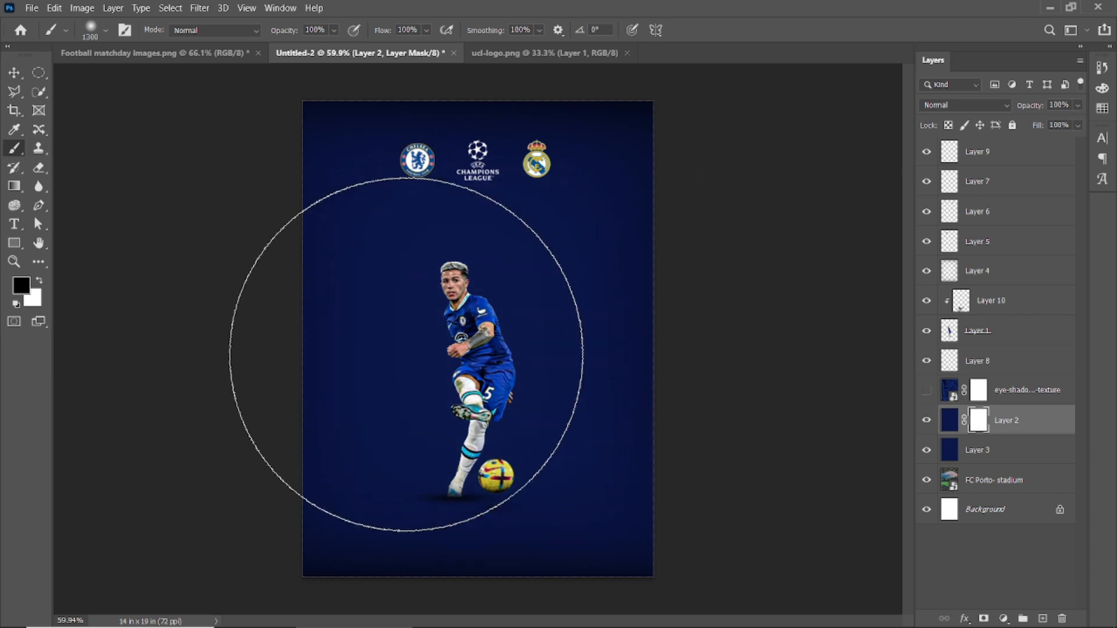
left_click(22, 285)
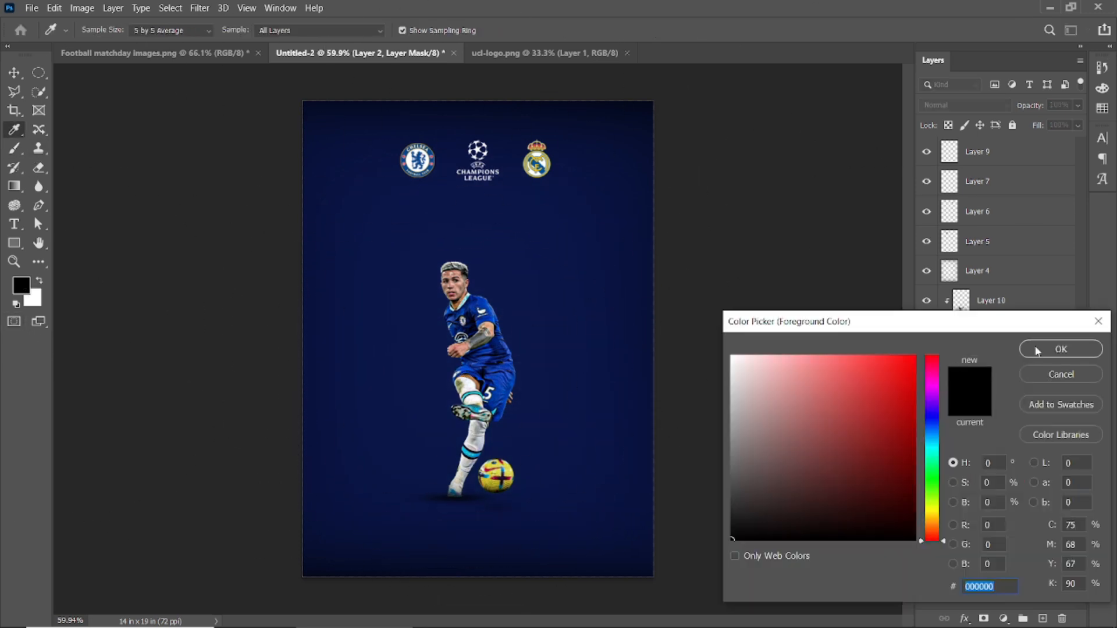
left_click(1060, 349)
left_click(475, 383)
left_click(479, 359)
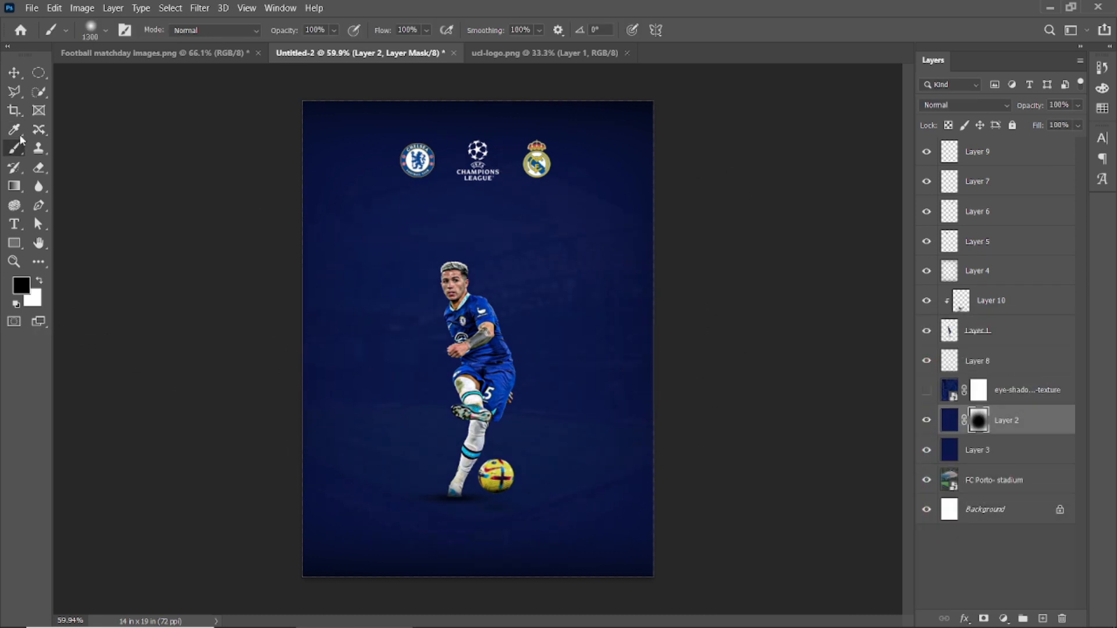
left_click(14, 73)
left_click(129, 123)
scroll(435, 251, "down", 4)
scroll(701, 402, "up", 4)
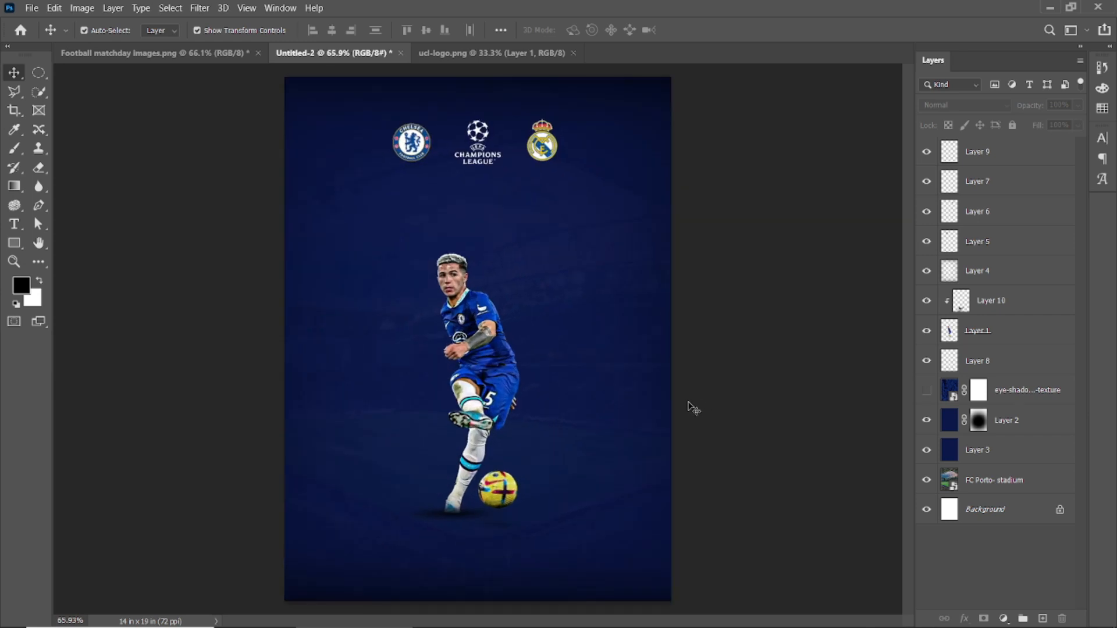
scroll(694, 408, "down", 1)
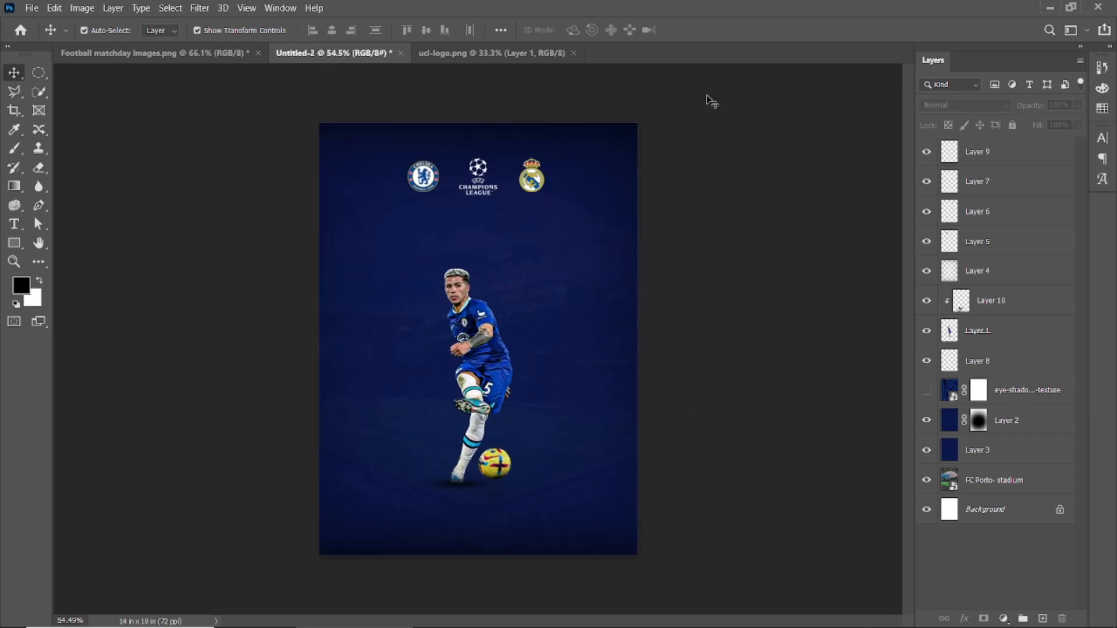
- Show the eye-shadow texture layer and set it to Hard Light with 24% opacity and 42% fill
left_click(927, 391)
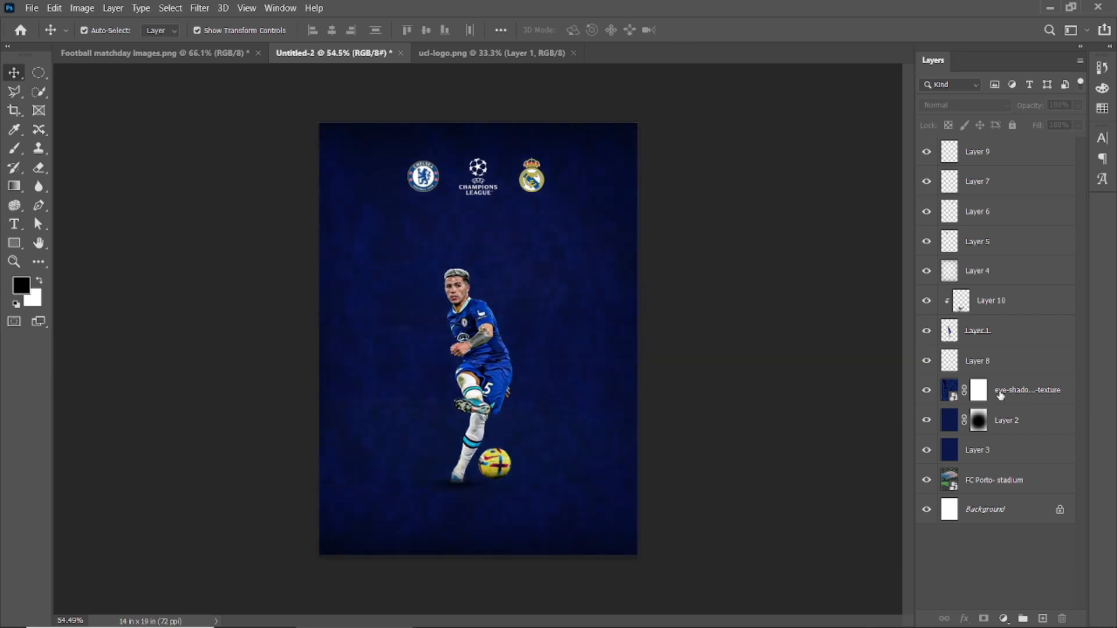
left_click(1001, 392)
left_click(1008, 109)
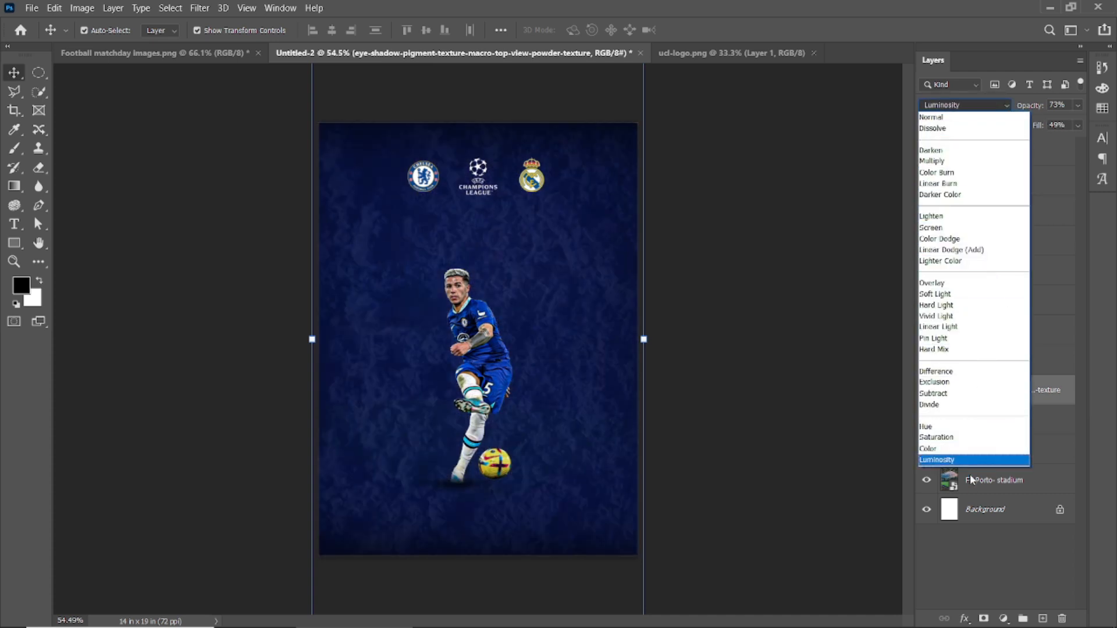
left_click(836, 166)
left_click_drag(1030, 105, 1006, 140)
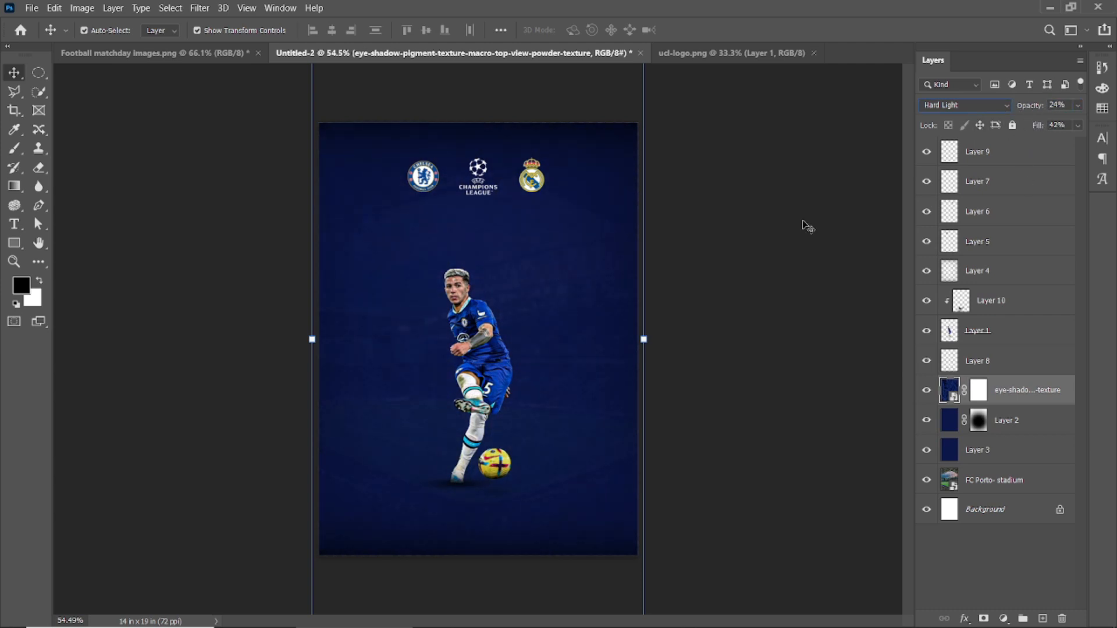
- Move the eye-shadow texture layer one level down, beneath Layer 2
key("ctrl+bracketleft")
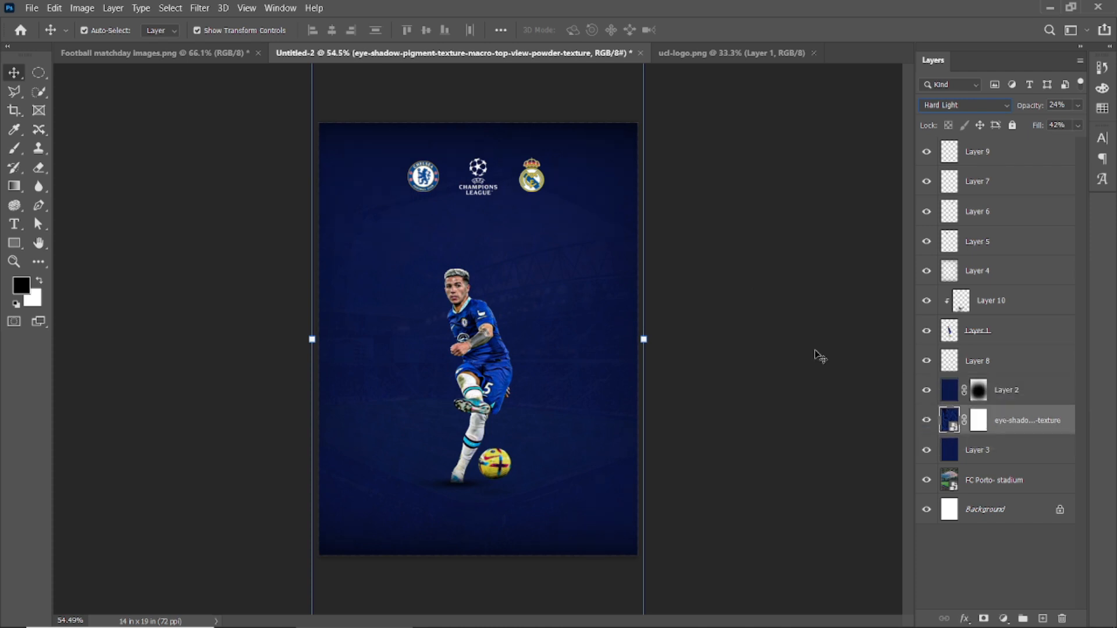
left_click(766, 334)
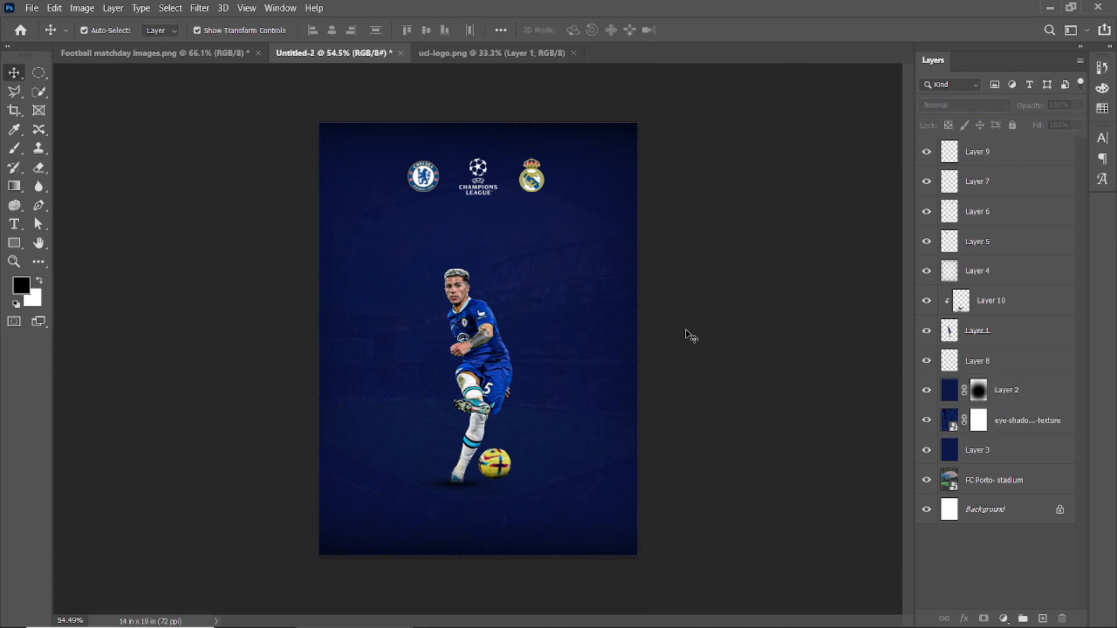
scroll(679, 332, "down", 2)
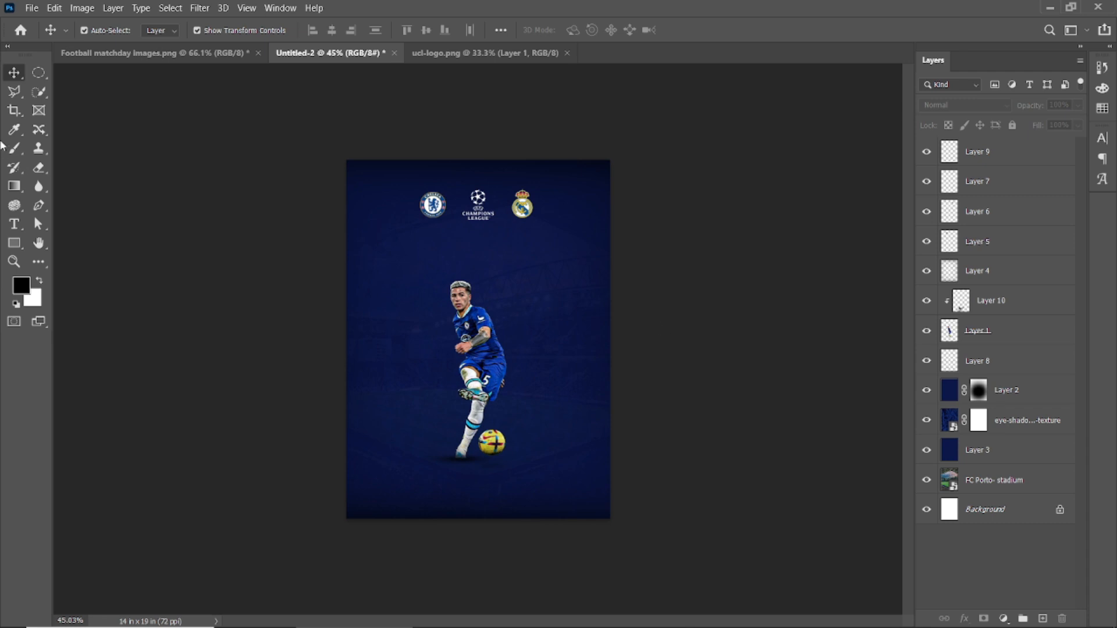
- Create a white 45 pt placeholder text layer in Bebas beside the player
left_click(14, 224)
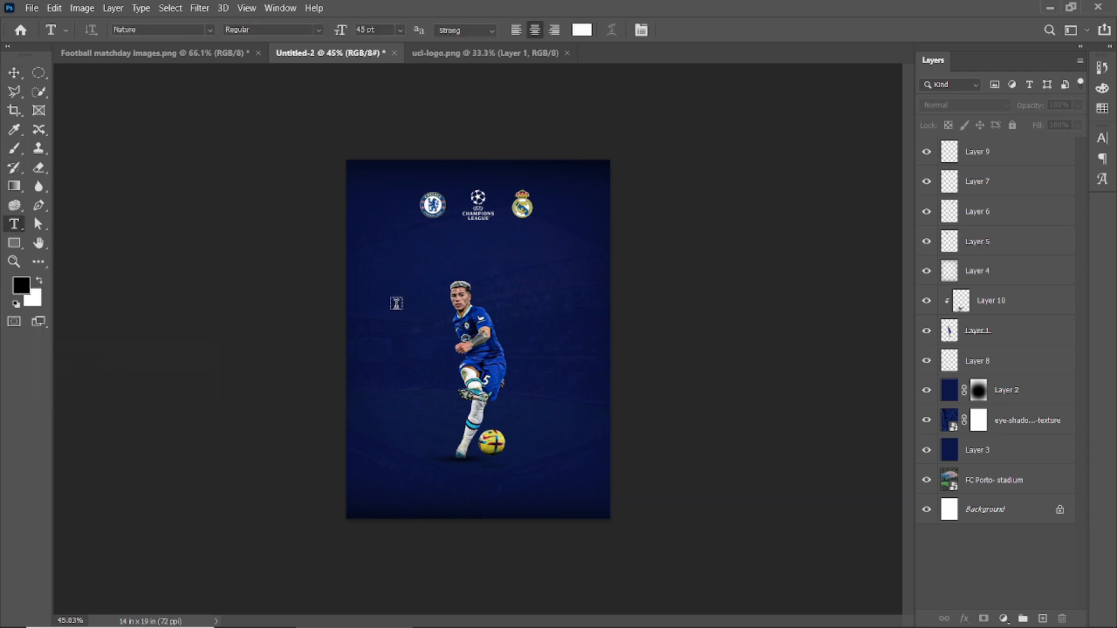
left_click(211, 30)
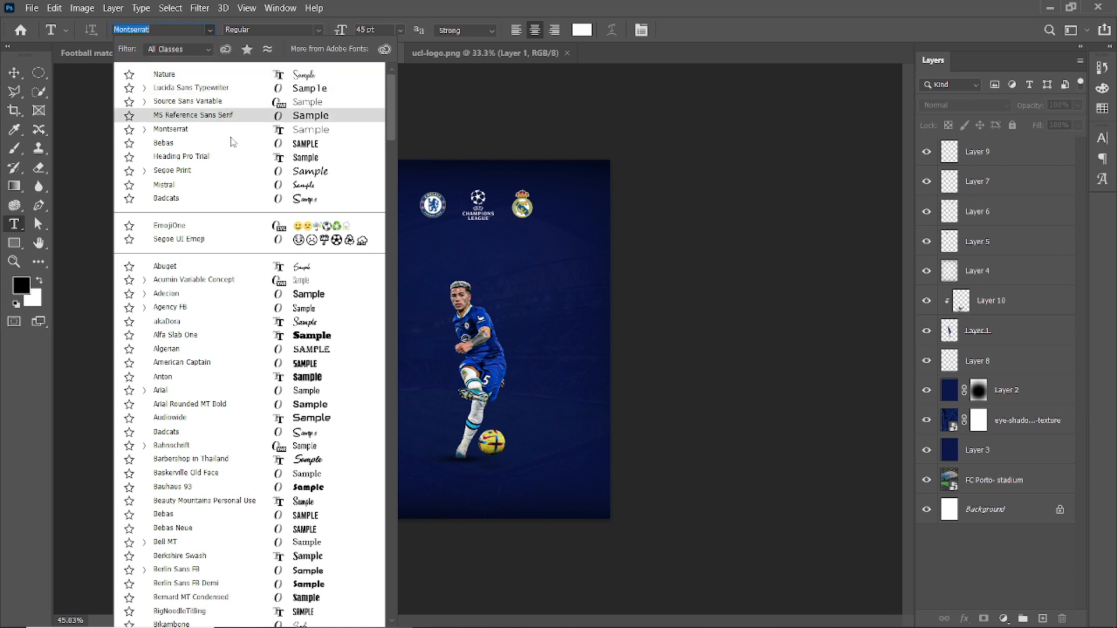
left_click(230, 140)
left_click(380, 343)
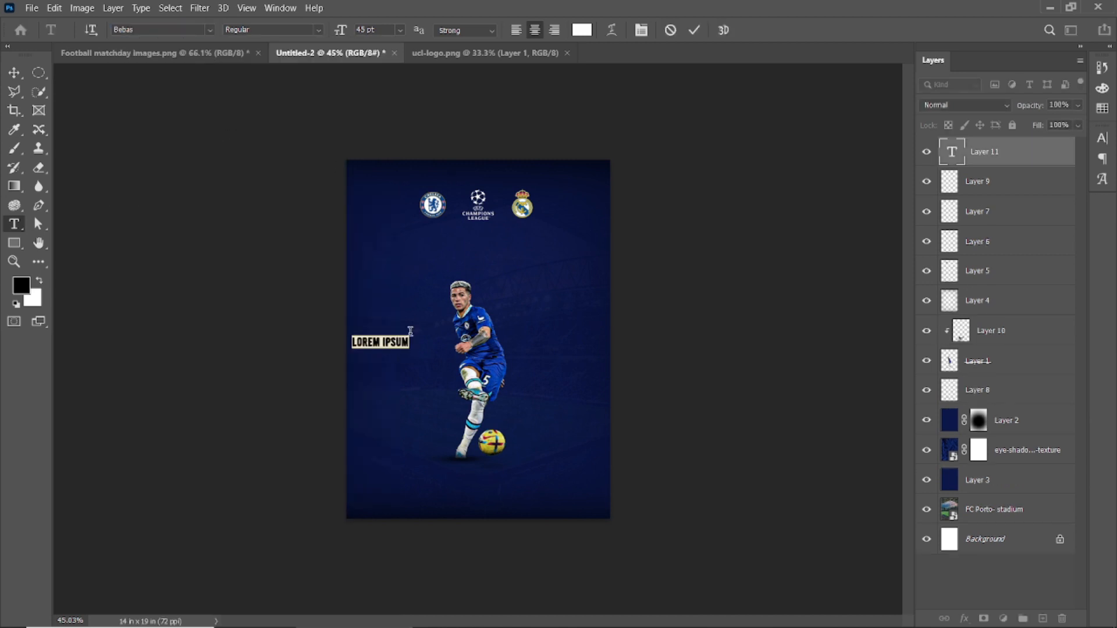
left_click(694, 30)
key("v")
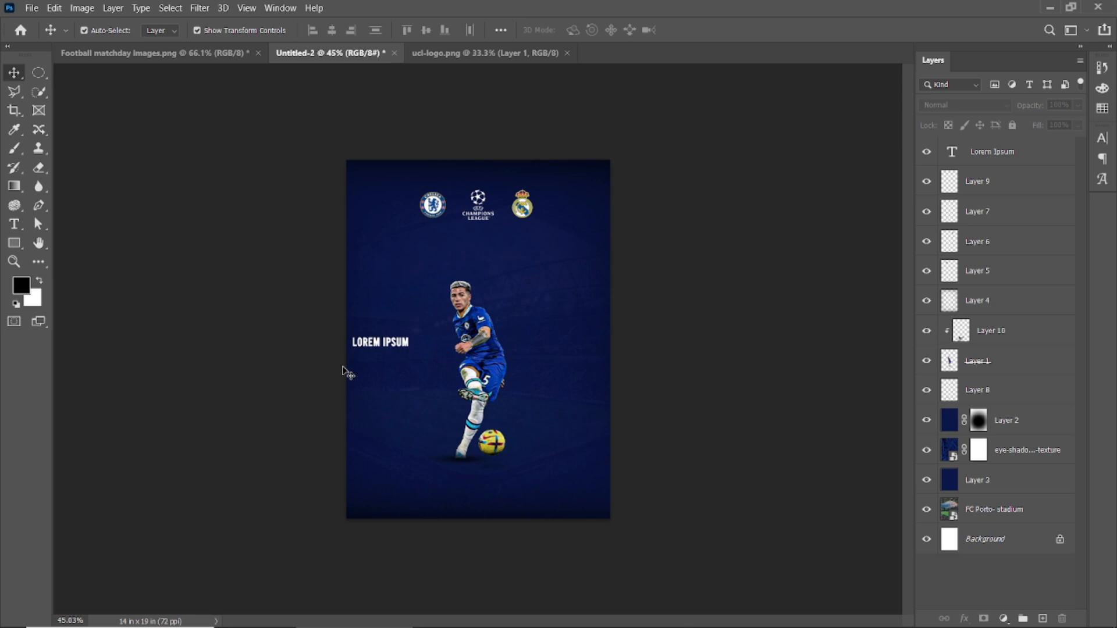
- Replace the placeholder text beside the player with MATCHDAY
scroll(343, 349, "up", 3)
double_click(280, 318)
type("MATCHDAY")
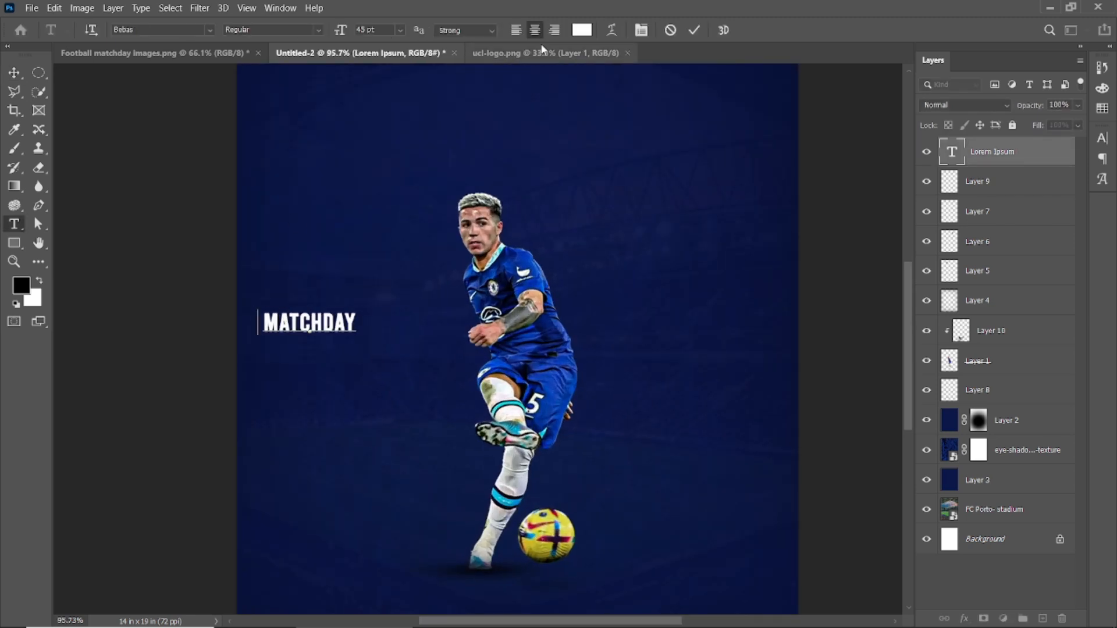
left_click(694, 30)
key("ctrl+r")
key("ctrl+r")
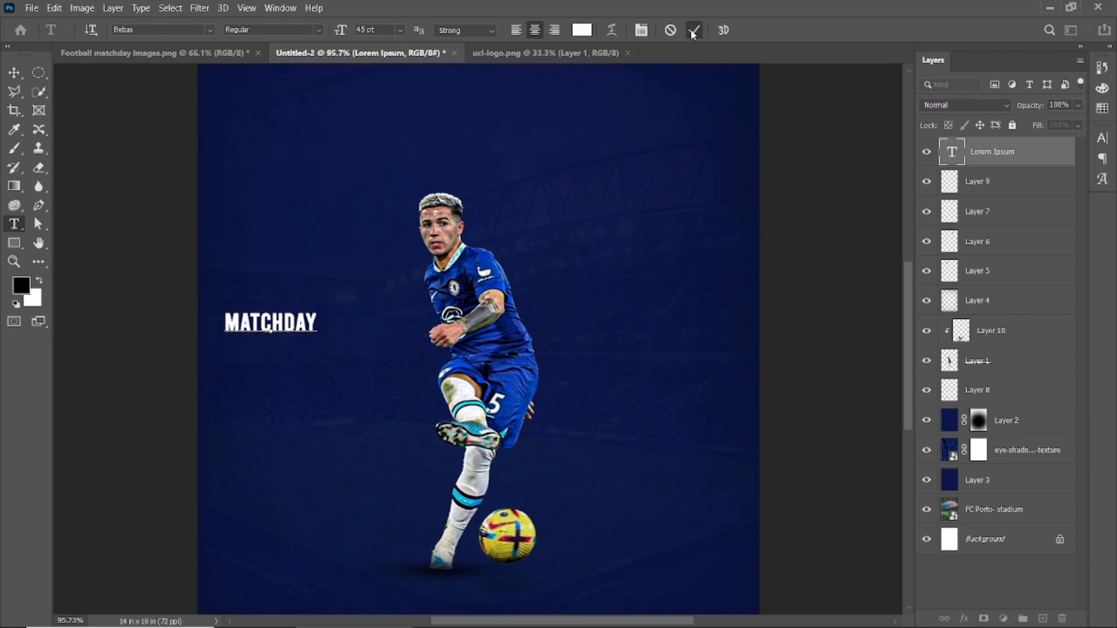
left_click(692, 31)
key("v")
key("ctrl+t")
key("Return")
- Turn off faux bold for the MATCHDAY text
double_click(255, 327)
key("ctrl+t")
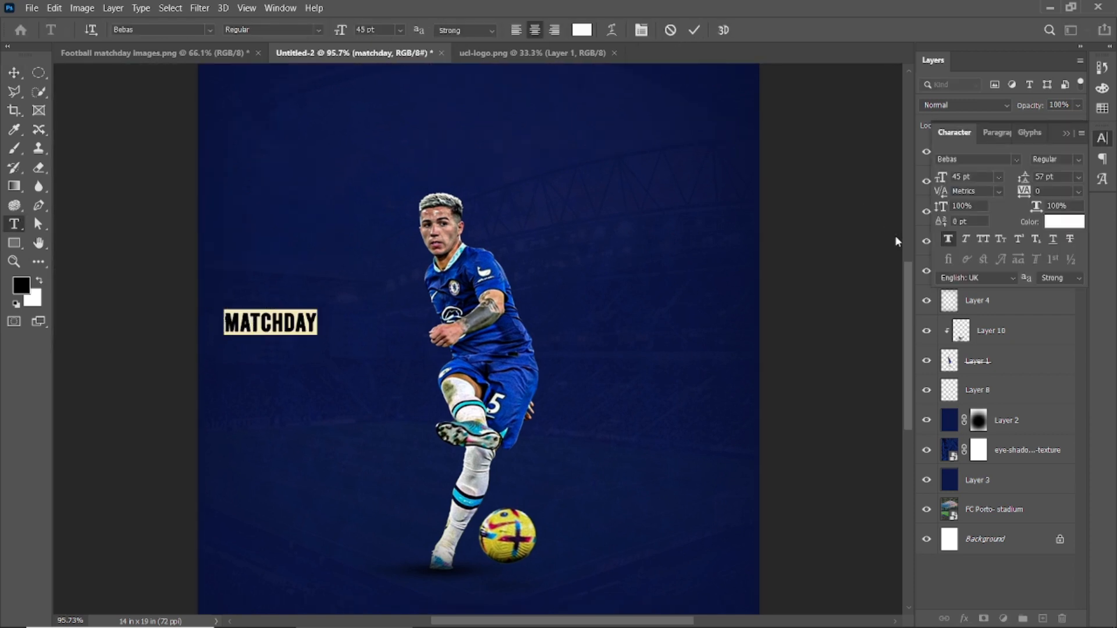
left_click(949, 241)
left_click(694, 30)
key("v")
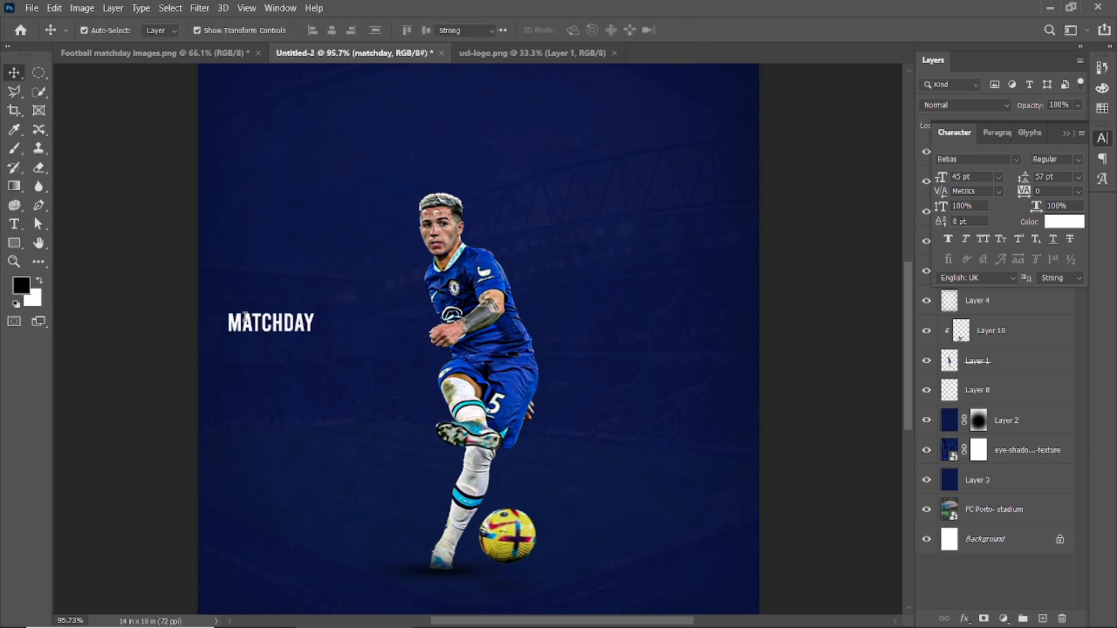
- Try retyping the MATCHDAY heading in Bebas, and clear the text completely
double_click(246, 321)
type("MAT")
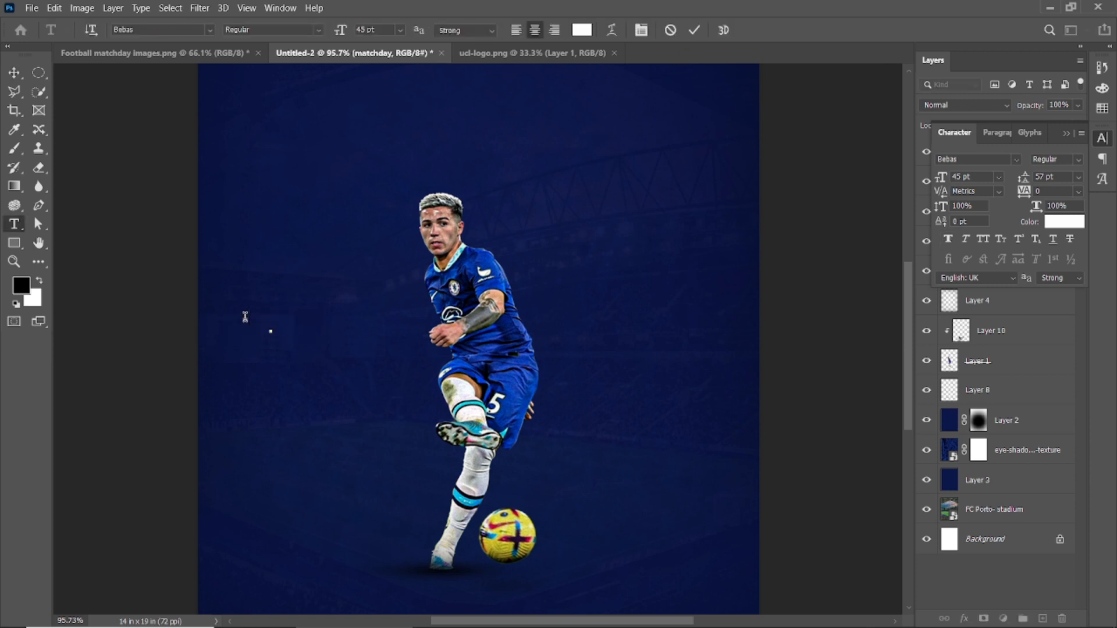
type("CH")
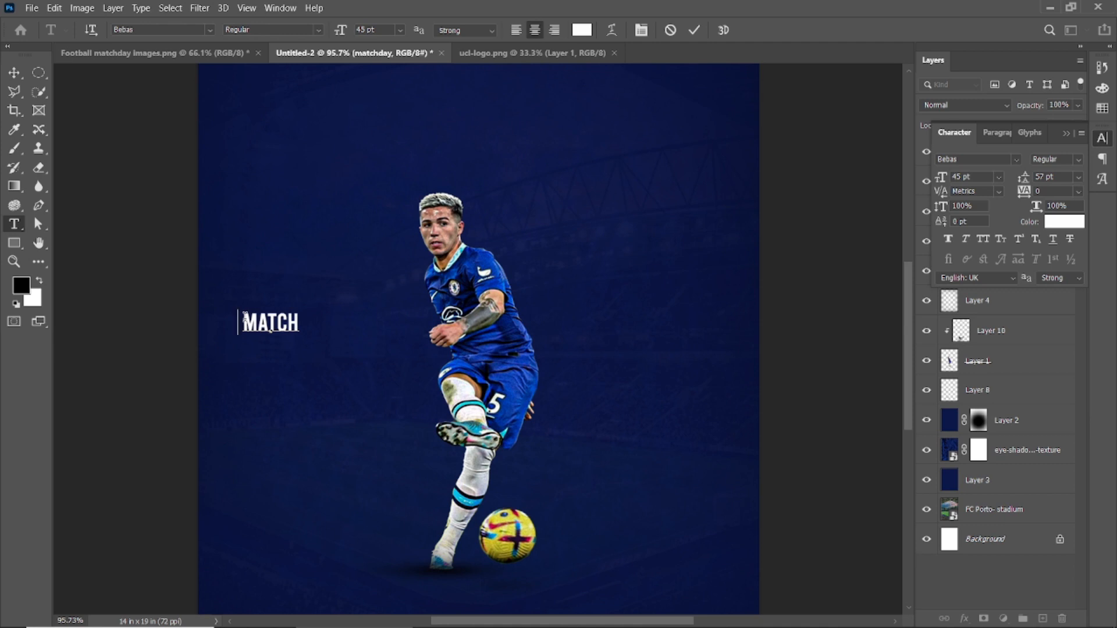
type("DAY")
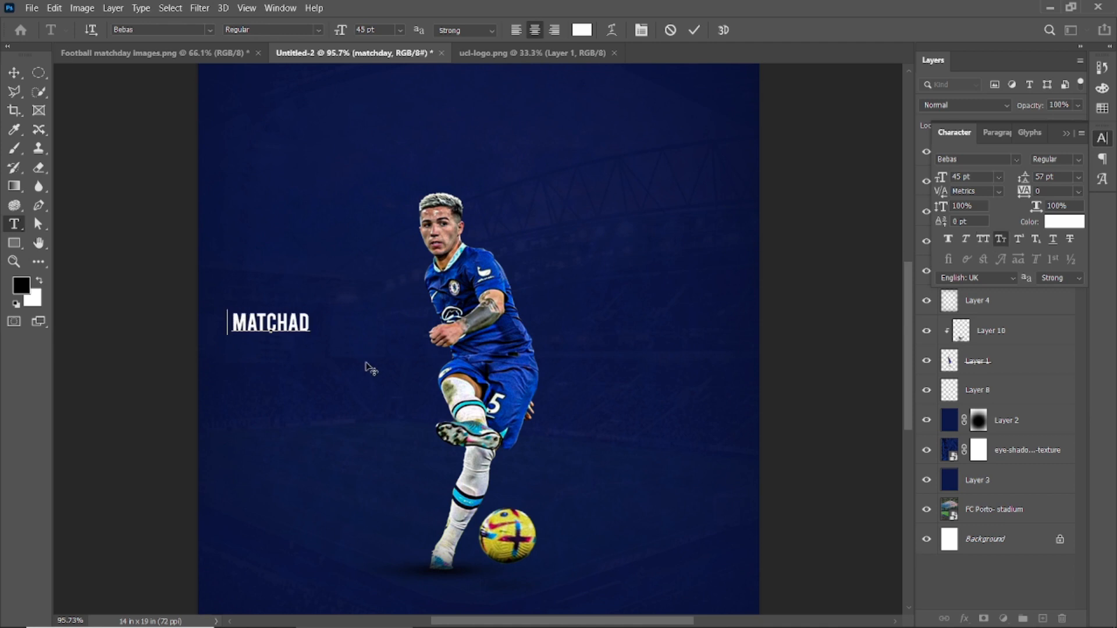
key("BackSpace")
key("BackSpace")
key("BackSpace")
key("BackSpace")
key("BackSpace")
key("BackSpace")
key("BackSpace")
key("BackSpace")
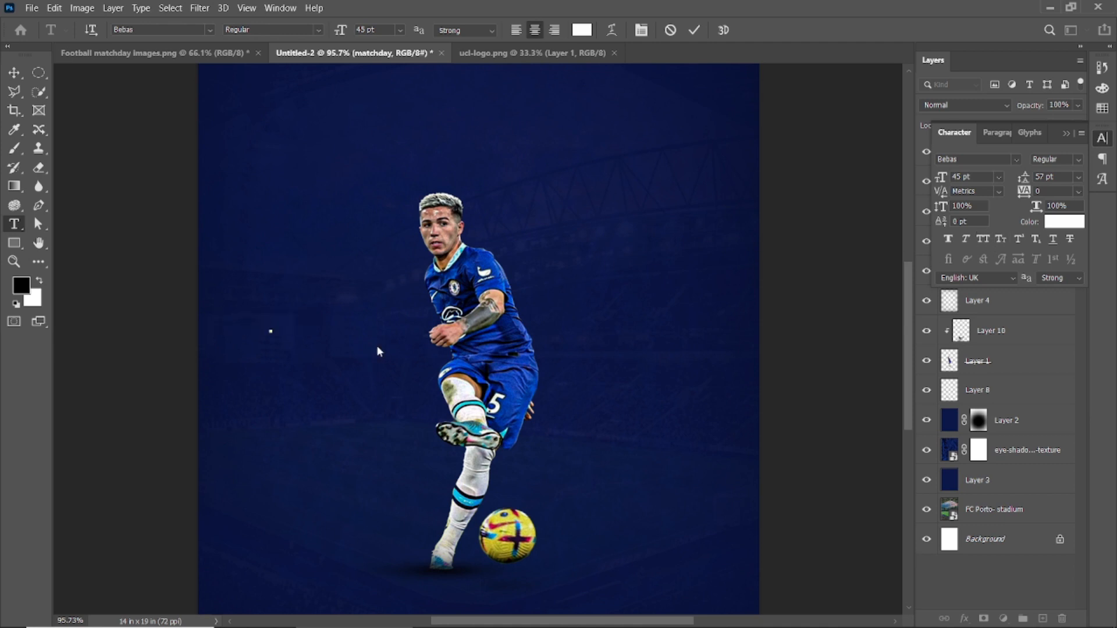
- Set the heading's font to Heading Pro Trial and enter "matchday" in lowercase
left_click(209, 29)
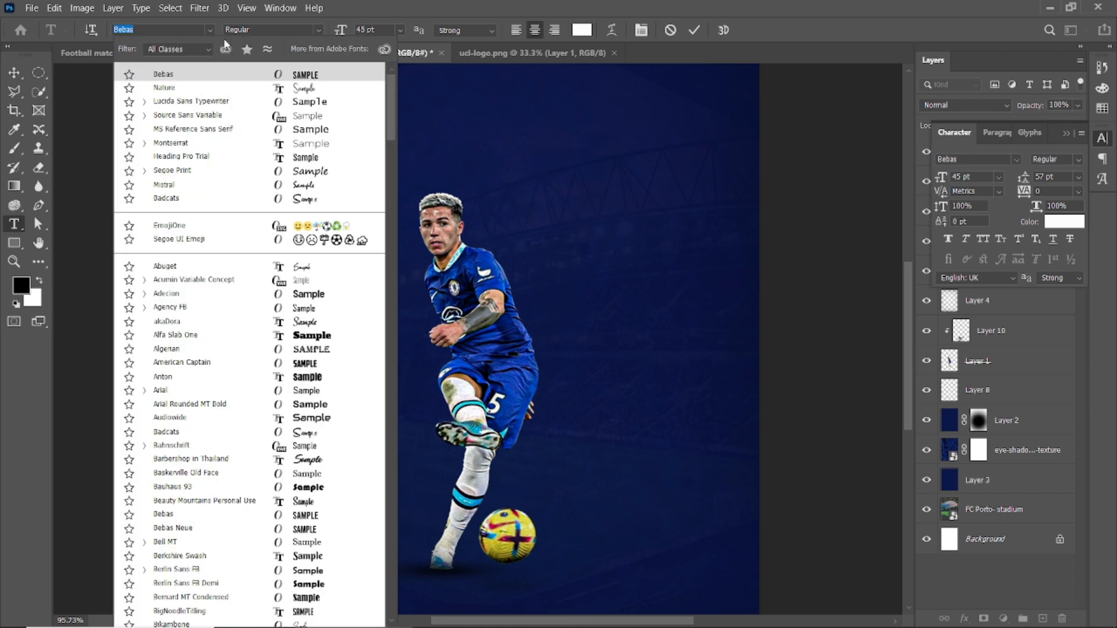
left_click(281, 157)
type("matchday")
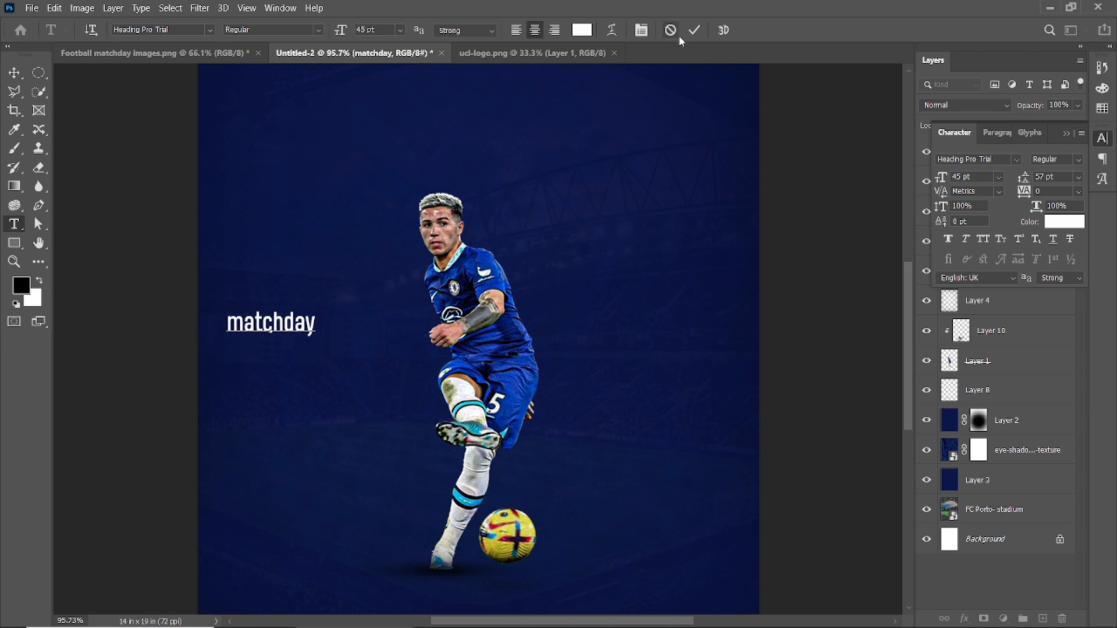
left_click(694, 30)
key("v")
double_click(260, 329)
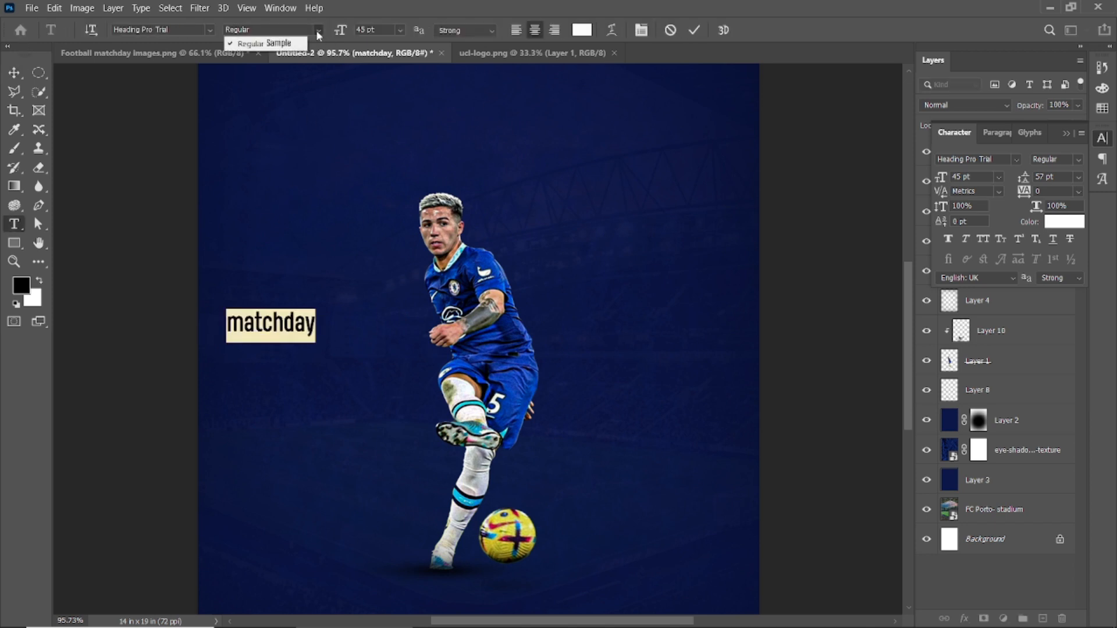
left_click(694, 30)
- Scale the matchday text up to 500.59% and place it across the middle of the poster over the player
left_click_drag(264, 326, 333, 403)
key("ctrl+0")
key("ctrl+t")
left_click_drag(412, 390, 657, 300)
left_click_drag(518, 351, 490, 391)
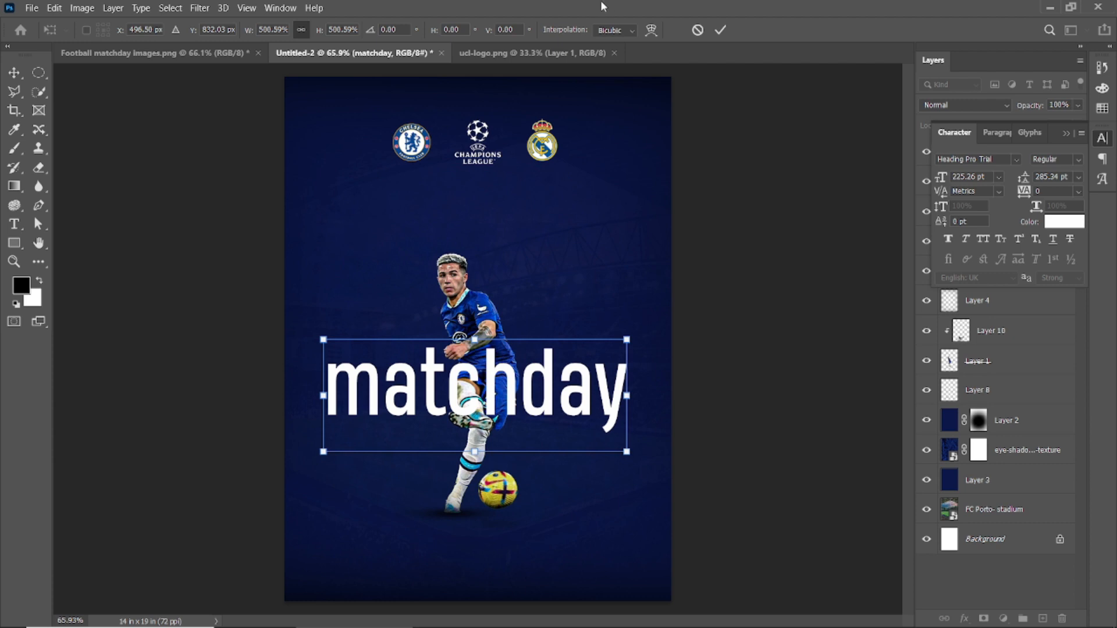
left_click(720, 29)
left_click(490, 394)
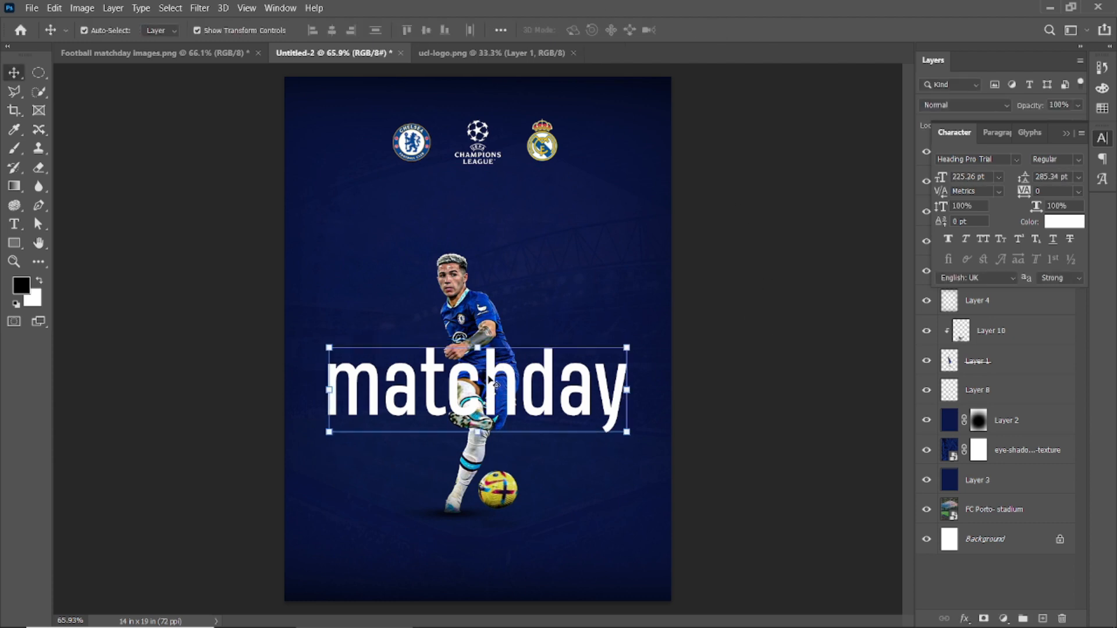
- Duplicate the matchday text layer and place the original below the player and Layer 8, directly above Layer 2
left_click(1066, 133)
left_click(1042, 619)
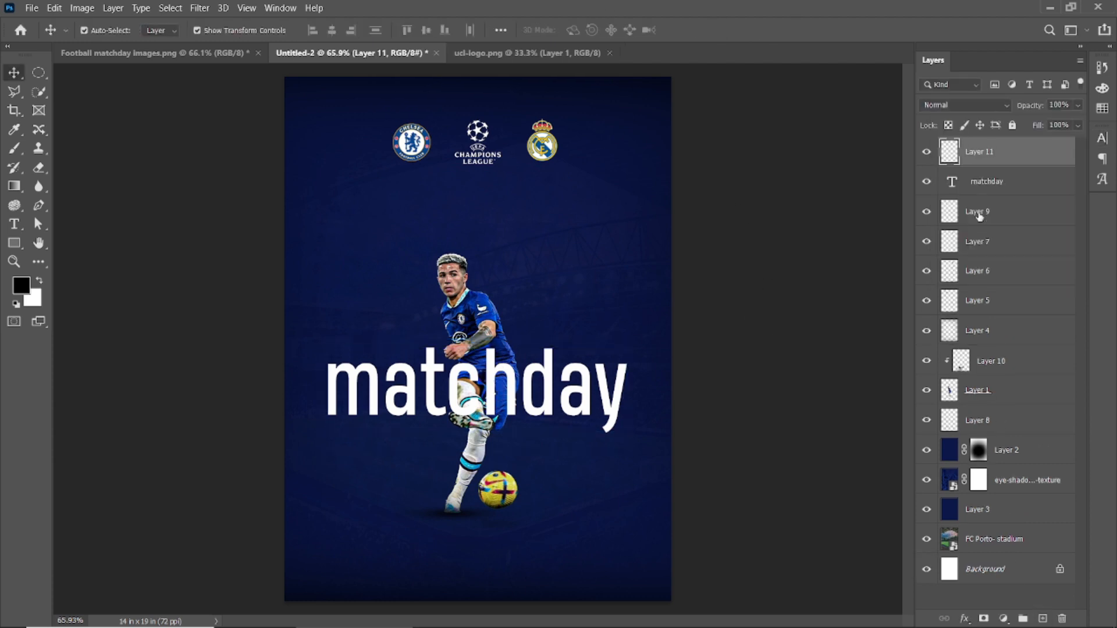
key("ctrl+z")
left_click_drag(986, 154, 1043, 619)
left_click_drag(1000, 184, 1004, 434)
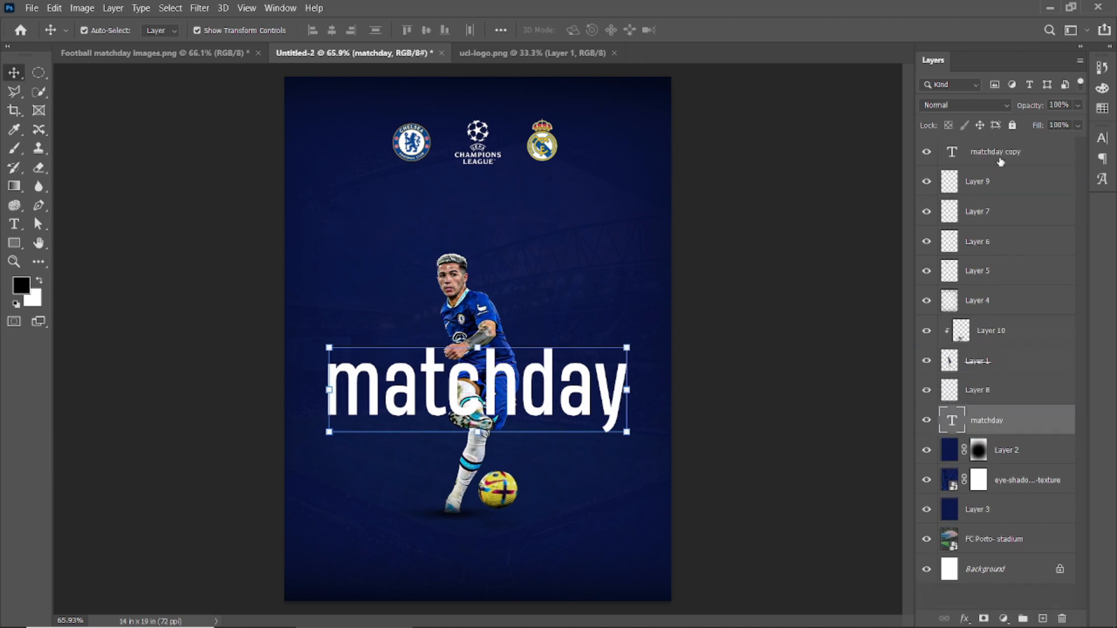
- Set the fill of the matchday copy layer to 0%
left_click(1000, 162)
key("shift+0")
key("shift+0")
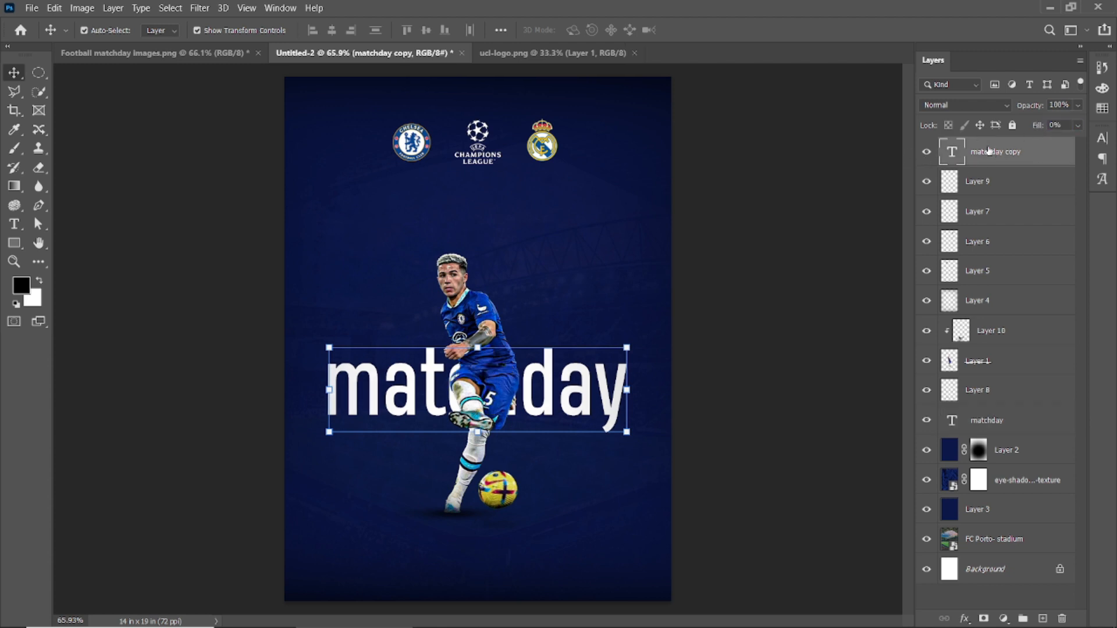
- Add a 4 px white (ffffff) outside stroke to the matchday copy layer
double_click(1008, 144)
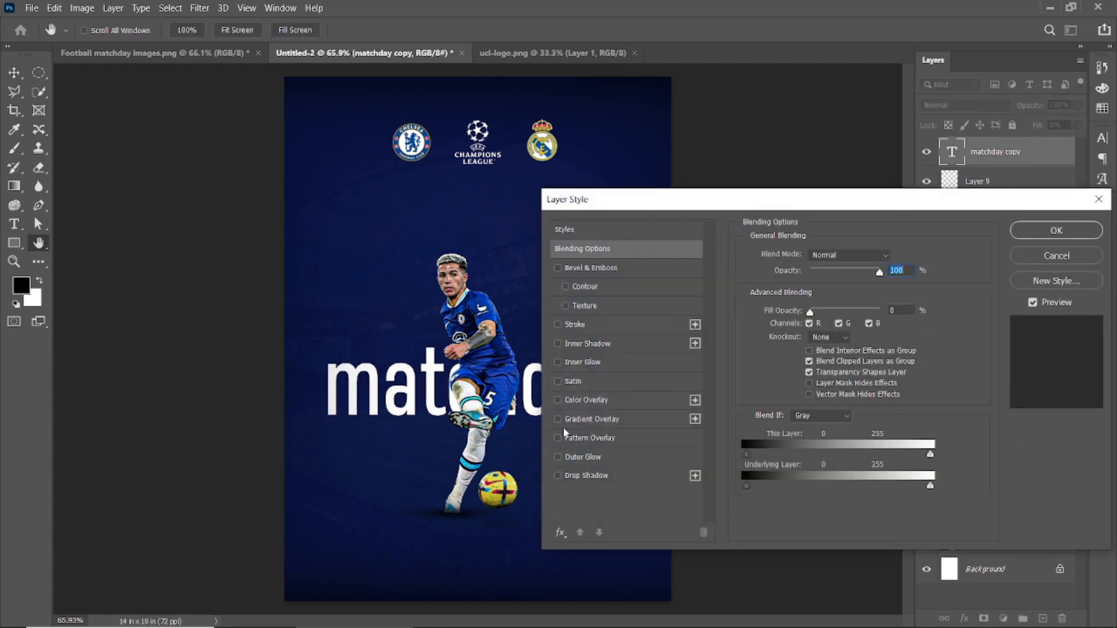
left_click(558, 324)
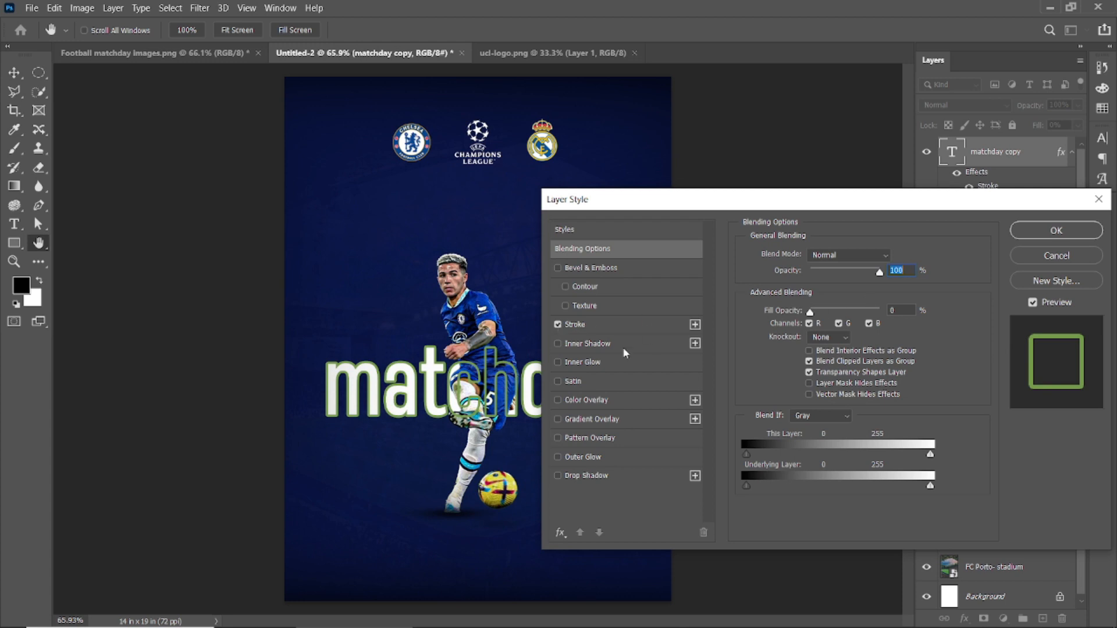
left_click(587, 324)
left_click(779, 361)
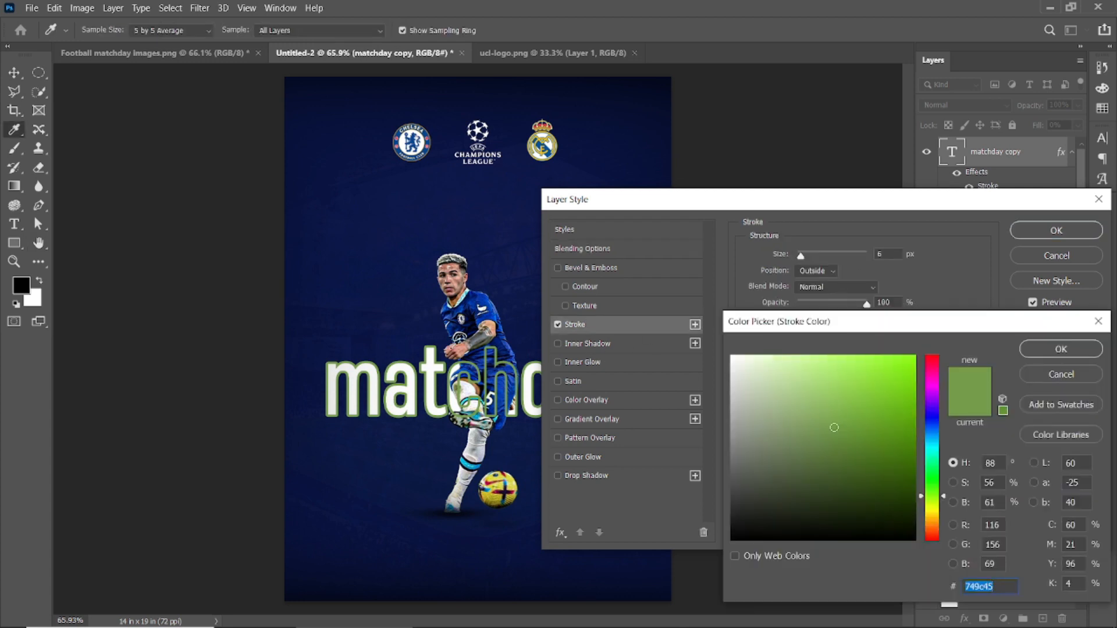
left_click_drag(748, 364, 702, 340)
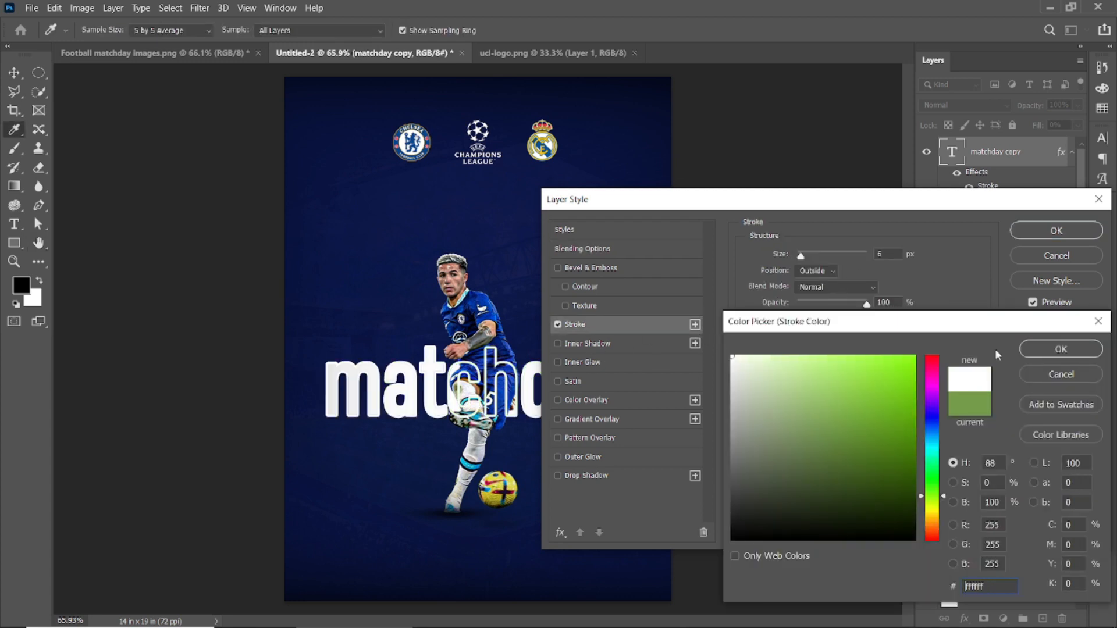
left_click(1060, 350)
double_click(880, 255)
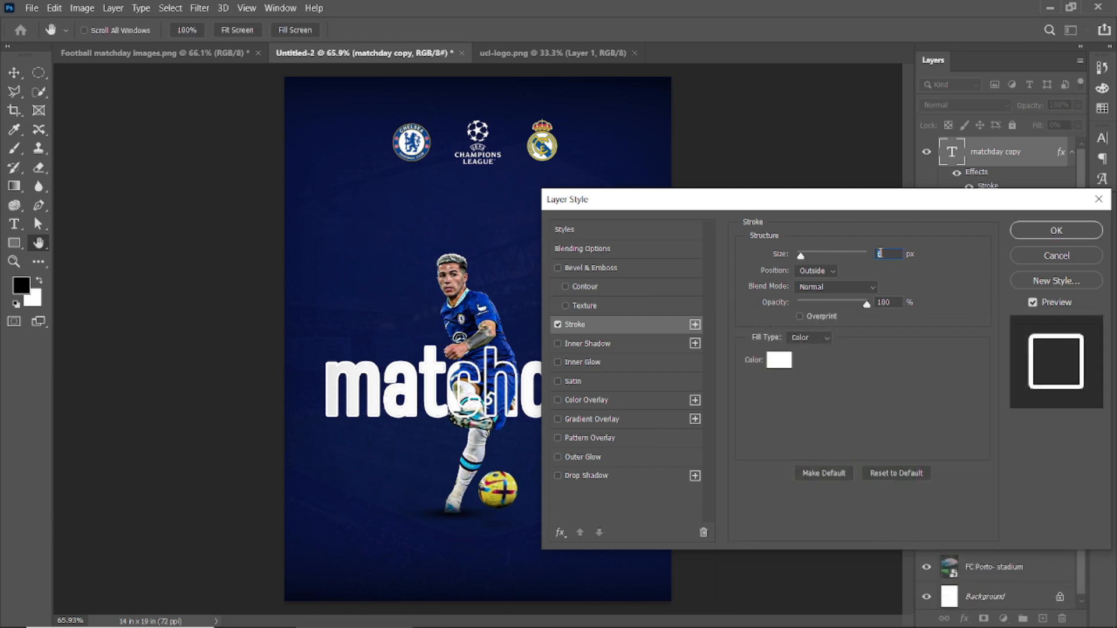
type("4")
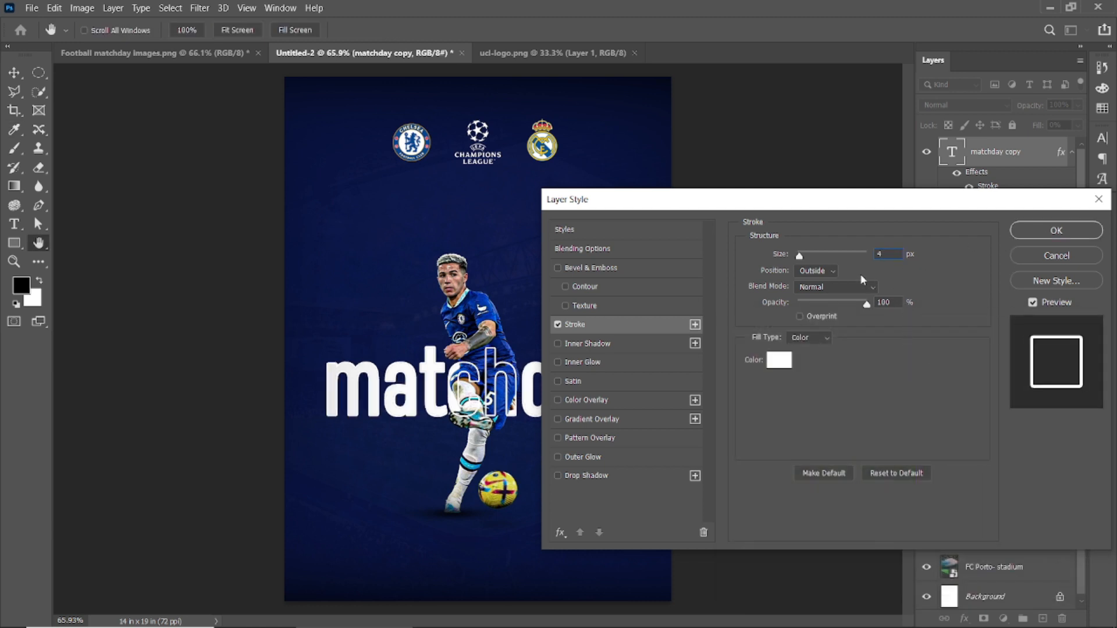
left_click(1025, 233)
- Link the two matchday text layers and move the heading slightly higher across the player
left_click(133, 166)
left_click(1002, 156)
left_click(1016, 452, "ctrl")
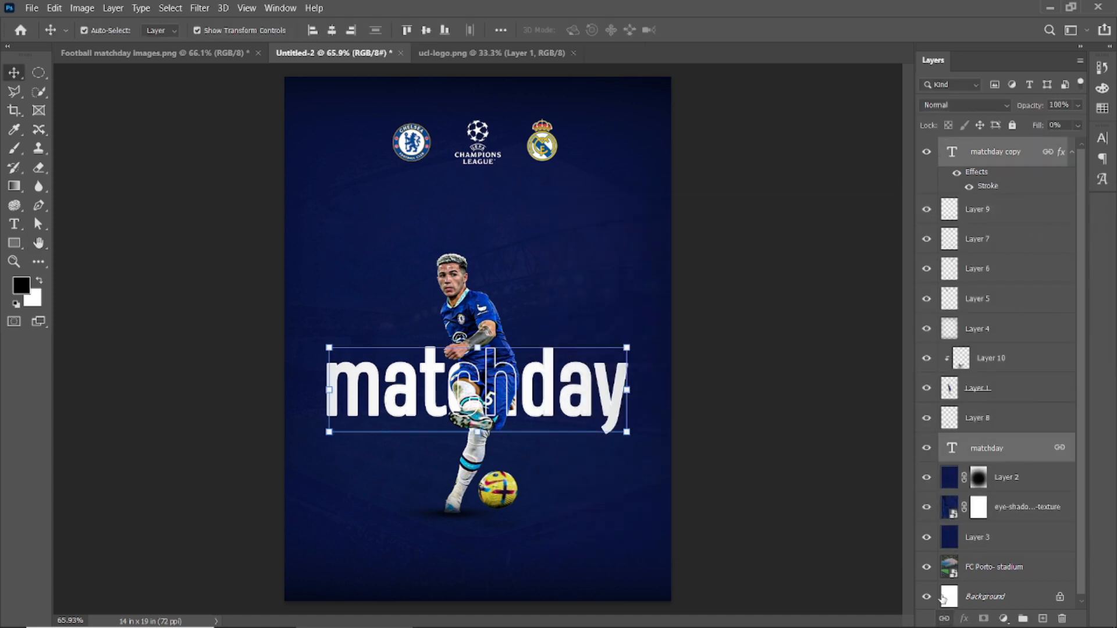
left_click_drag(536, 358, 544, 256)
mouse_move(553, 372)
left_mouse_down()
mouse_move(538, 413)
mouse_move(558, 401)
mouse_move(549, 356)
left_mouse_up()
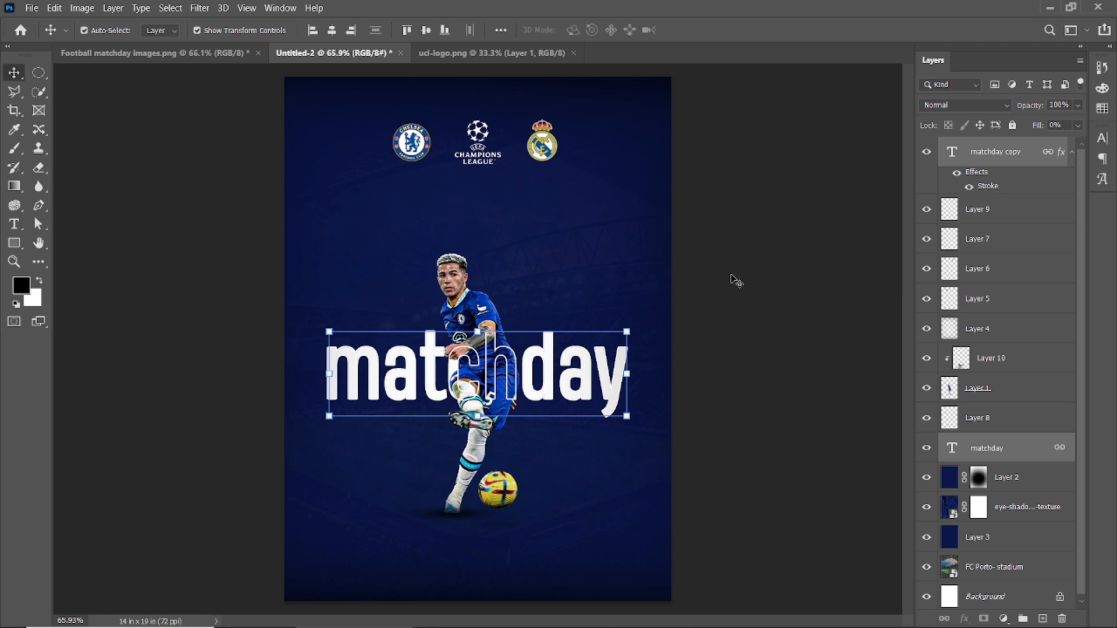
- Unlink the filled matchday text layer from its outlined copy
left_click(134, 263)
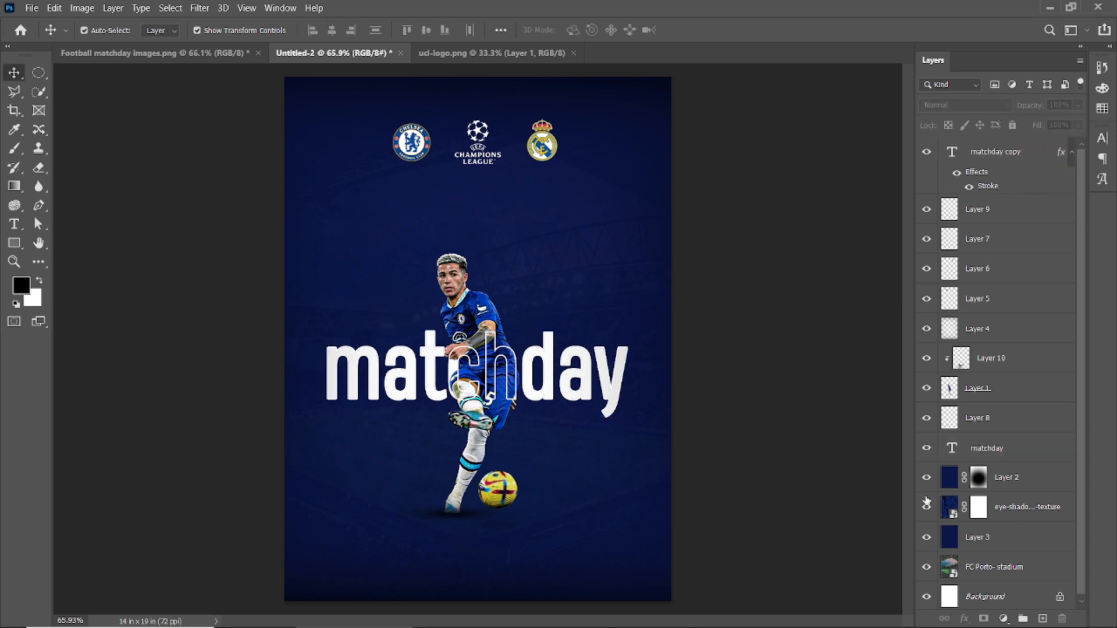
left_click(983, 456)
left_click(944, 618)
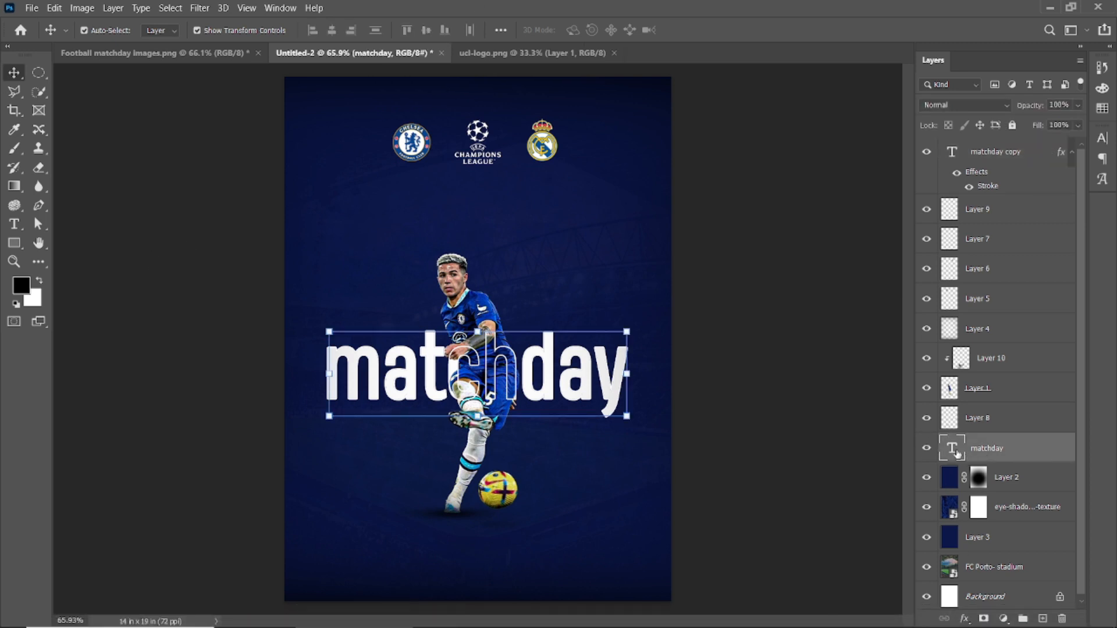
- Try navy and grey colours sampled from the poster on the filled matchday text, and return it to white
double_click(954, 450)
left_click(581, 29)
left_click(399, 249)
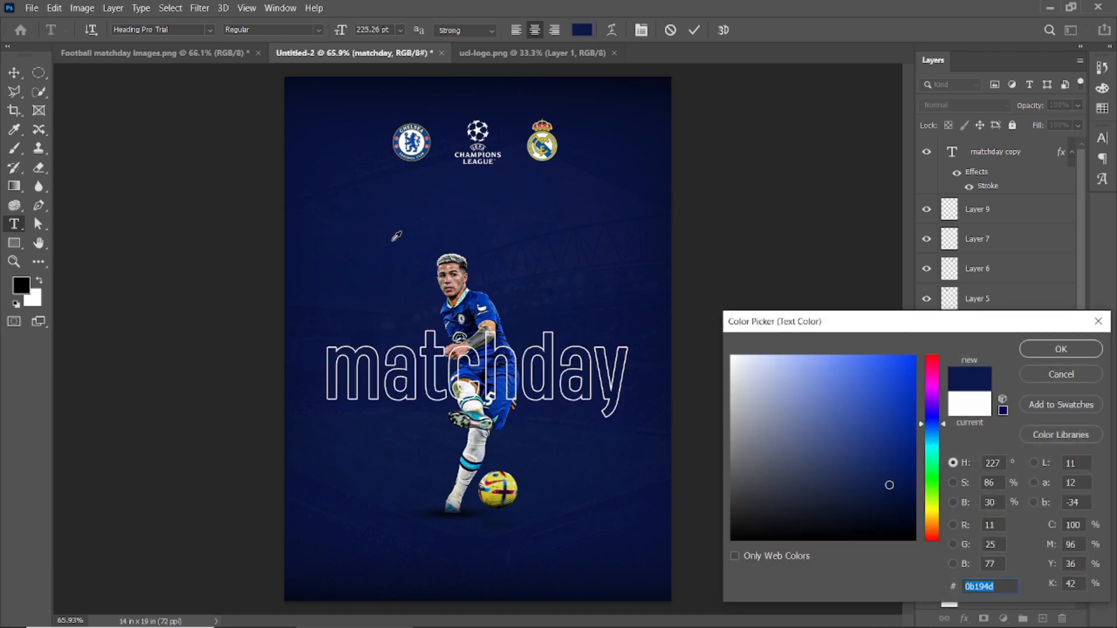
mouse_move(863, 407)
left_mouse_down()
mouse_move(841, 429)
mouse_move(893, 484)
left_mouse_up()
left_click(546, 288)
type("bcbcbc")
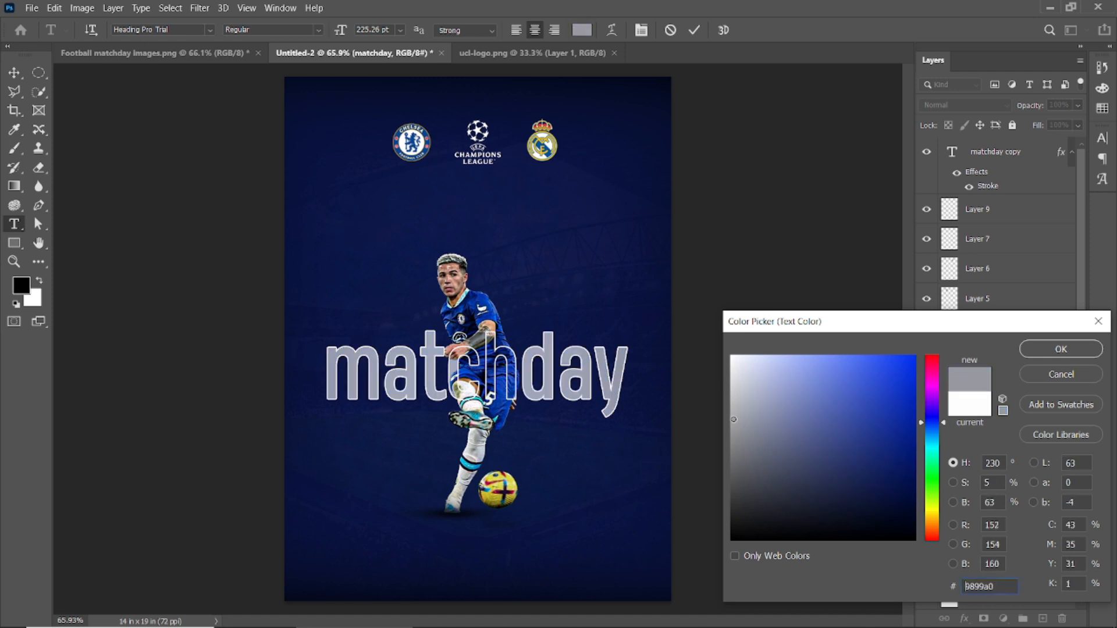
mouse_move(796, 474)
left_mouse_down()
mouse_move(815, 437)
mouse_move(885, 473)
mouse_move(907, 507)
left_mouse_up()
left_click_drag(755, 357, 730, 352)
left_click(1061, 349)
key("ctrl+Return")
key("v")
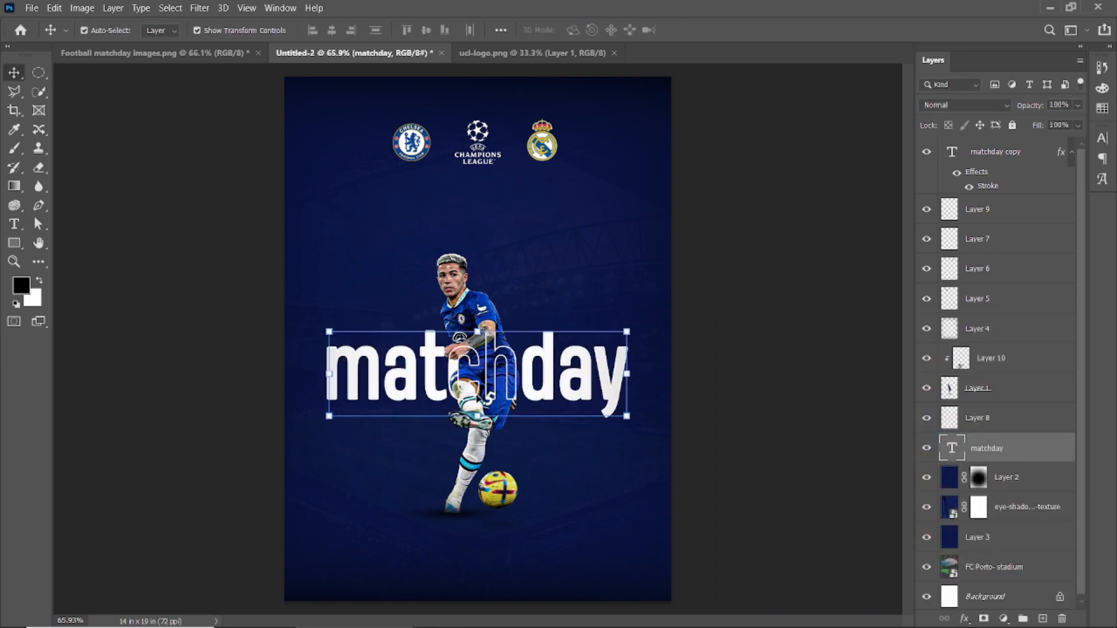
- Try moving the filled matchday text down on its own, undo the move, and select both matchday layers
left_click_drag(374, 365, 380, 441)
key("ctrl+z")
left_click(990, 148, "shift")
left_click(823, 234)
left_click(976, 154)
left_click(990, 451, "ctrl")
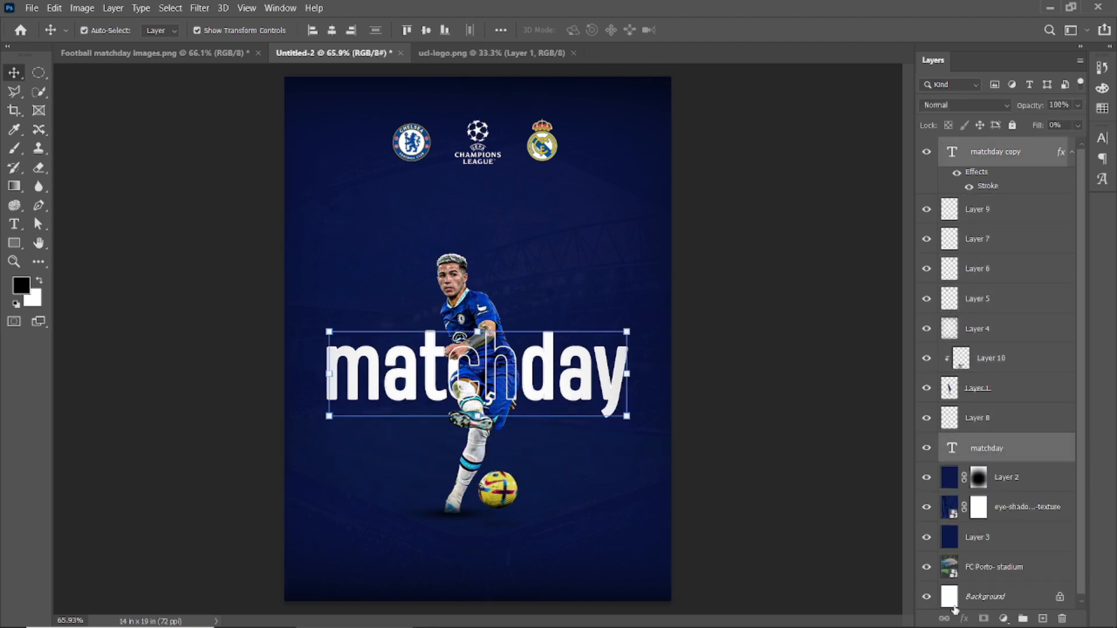
left_click(769, 384)
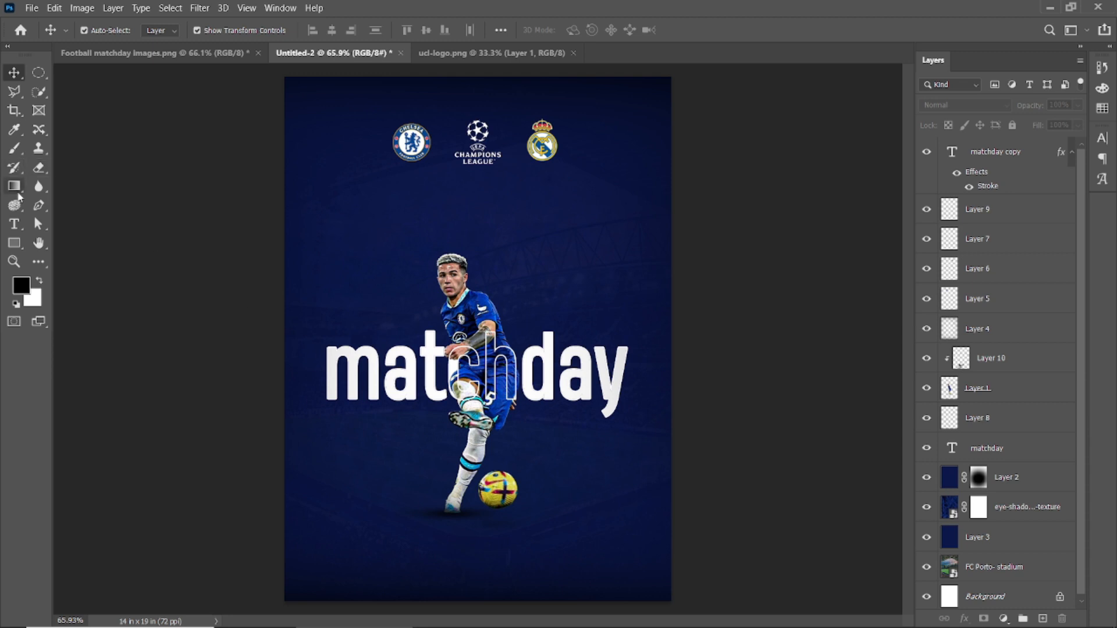
- Add the text "Champoions League" in white Heading Pro Trial at 63 pt below the matchday heading
left_click(14, 224)
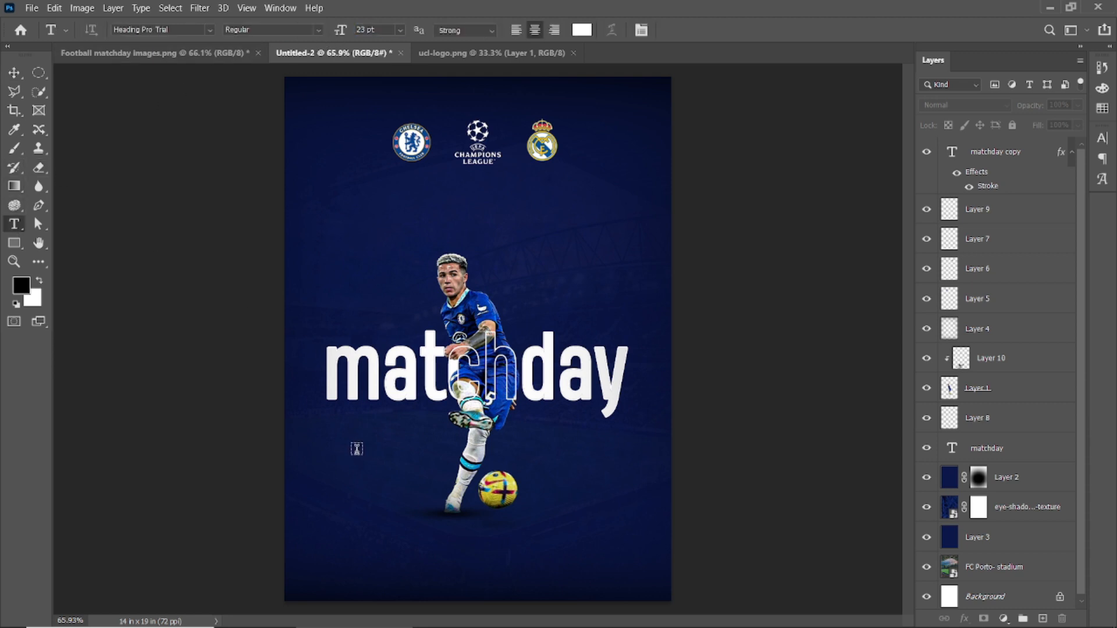
left_click(346, 448)
left_click_drag(341, 32, 543, 31)
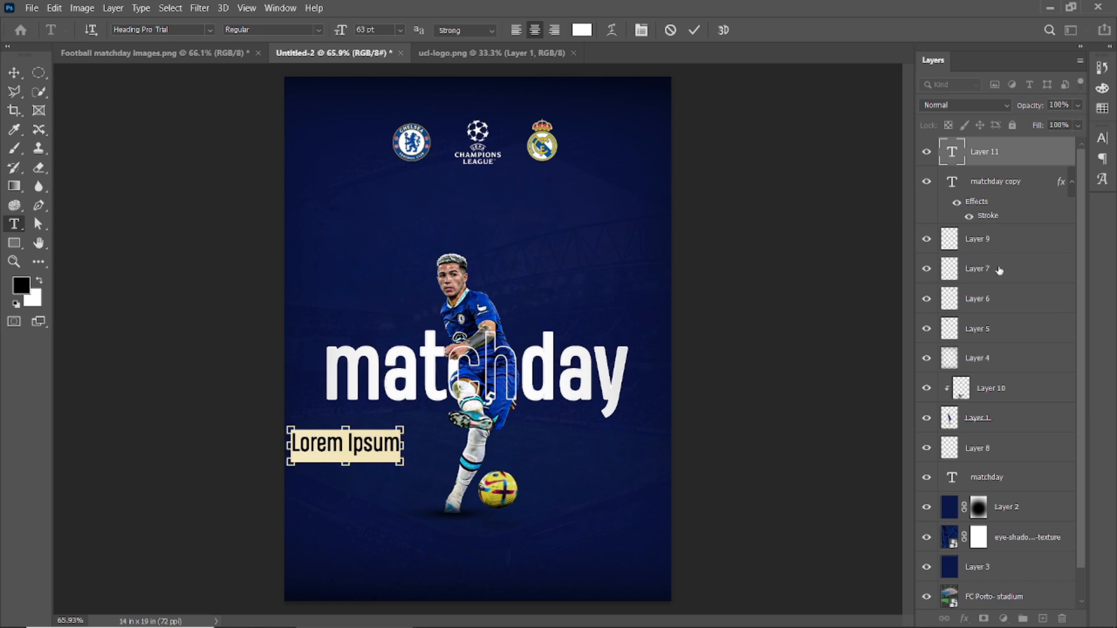
left_click(1103, 138)
left_click(1001, 239)
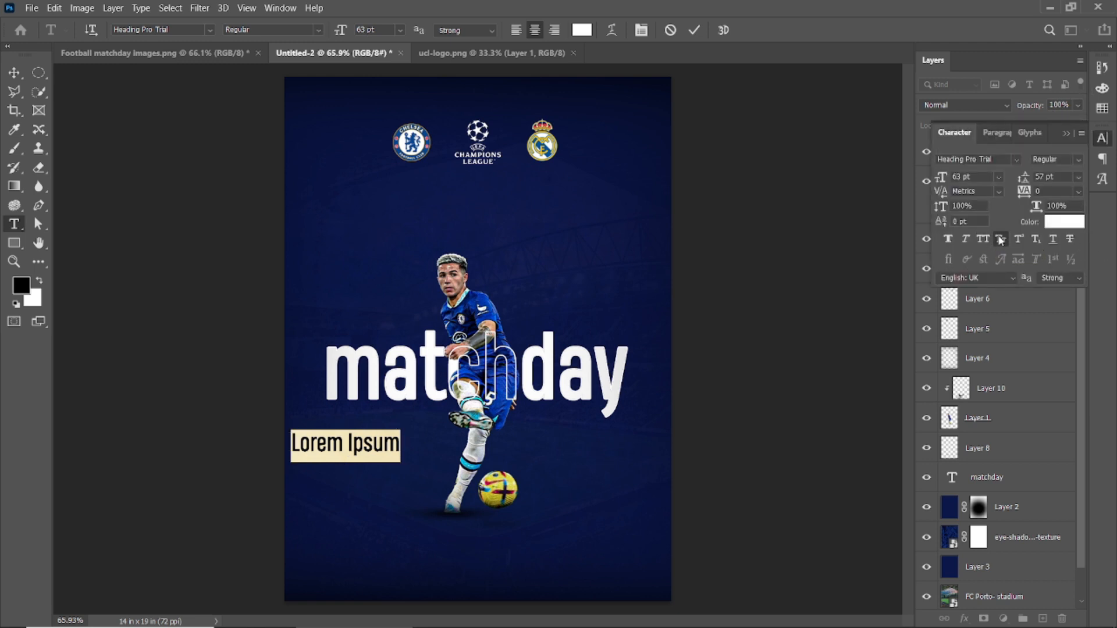
type("C")
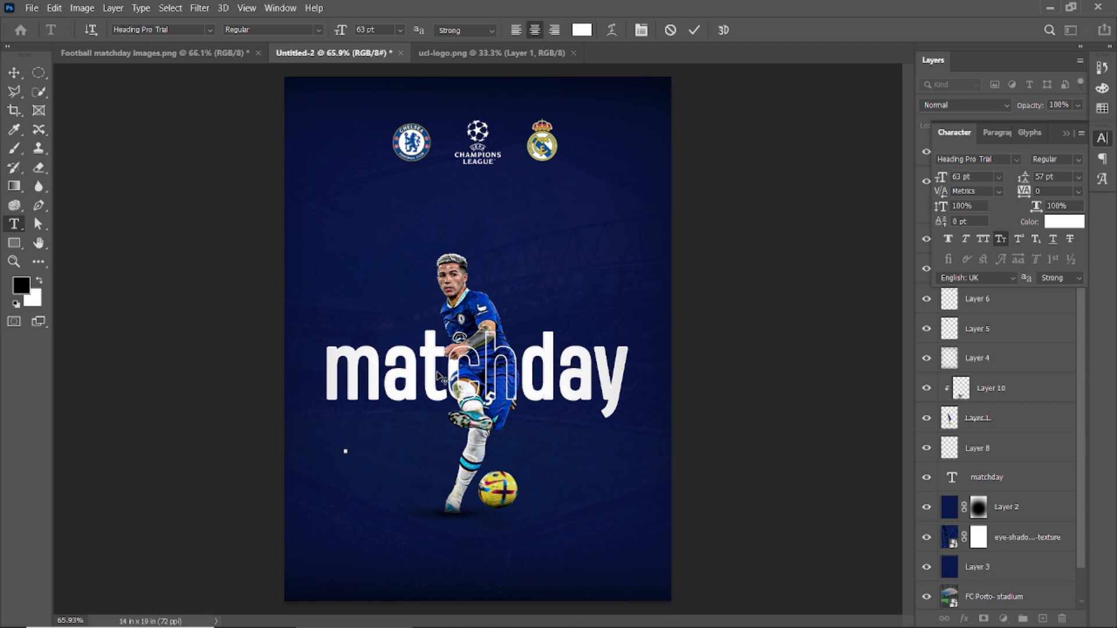
type("Cha")
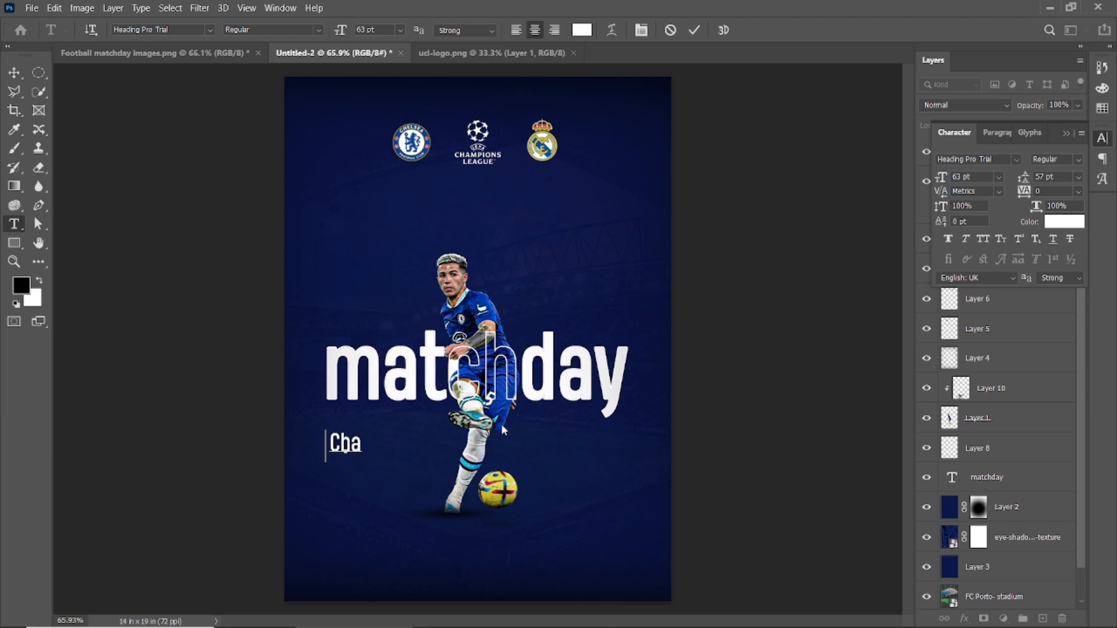
type("mpoions  l")
key("BackSpace")
type("League")
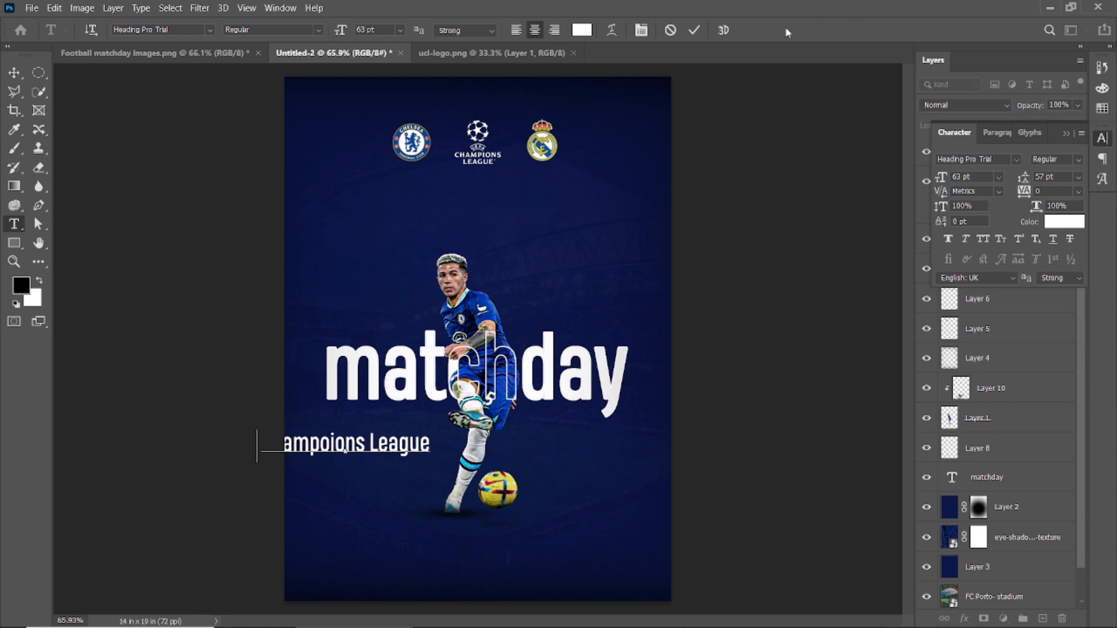
left_click(694, 29)
- Reduce the Champoions League text to 44 pt and place it directly beneath the start of the matchday heading
left_click(14, 72)
left_click_drag(303, 449, 362, 426)
double_click(362, 426)
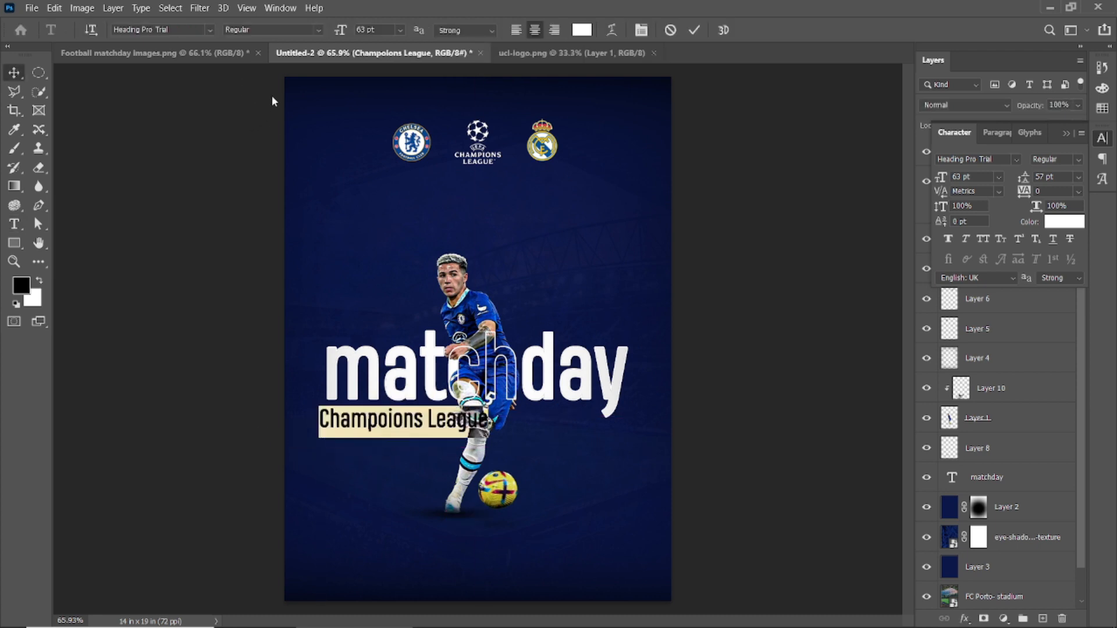
left_click_drag(340, 32, 324, 38)
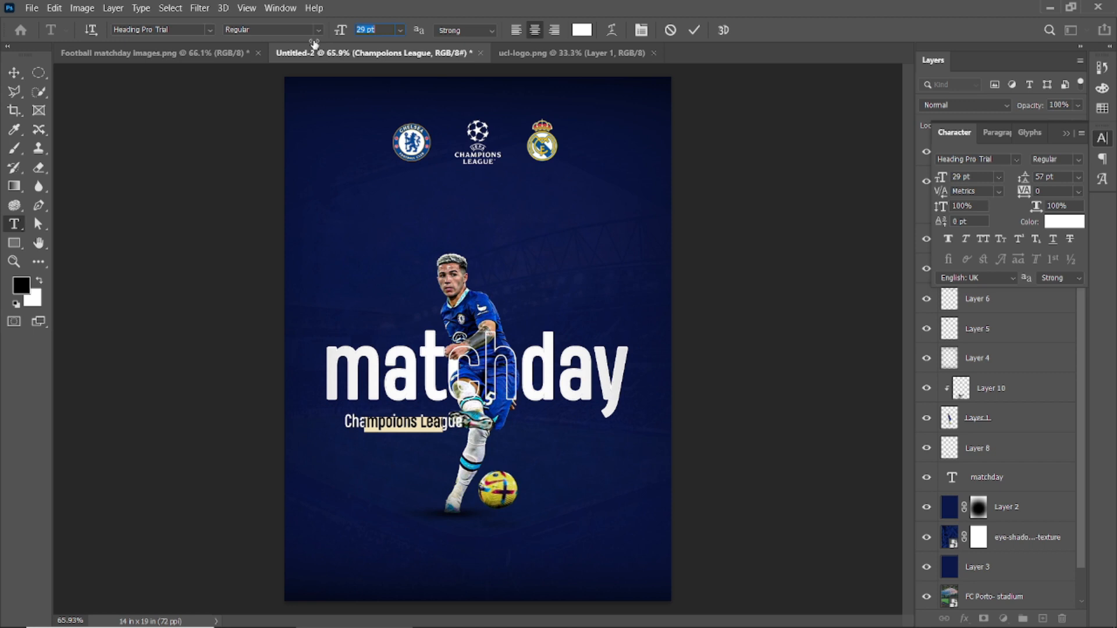
left_click(694, 30)
left_click_drag(391, 418, 369, 412)
double_click(379, 420)
- Lower the Champoions League layer's opacity to 87% and its fill to 86%
left_click(1066, 134)
left_click_drag(1036, 109, 1028, 110)
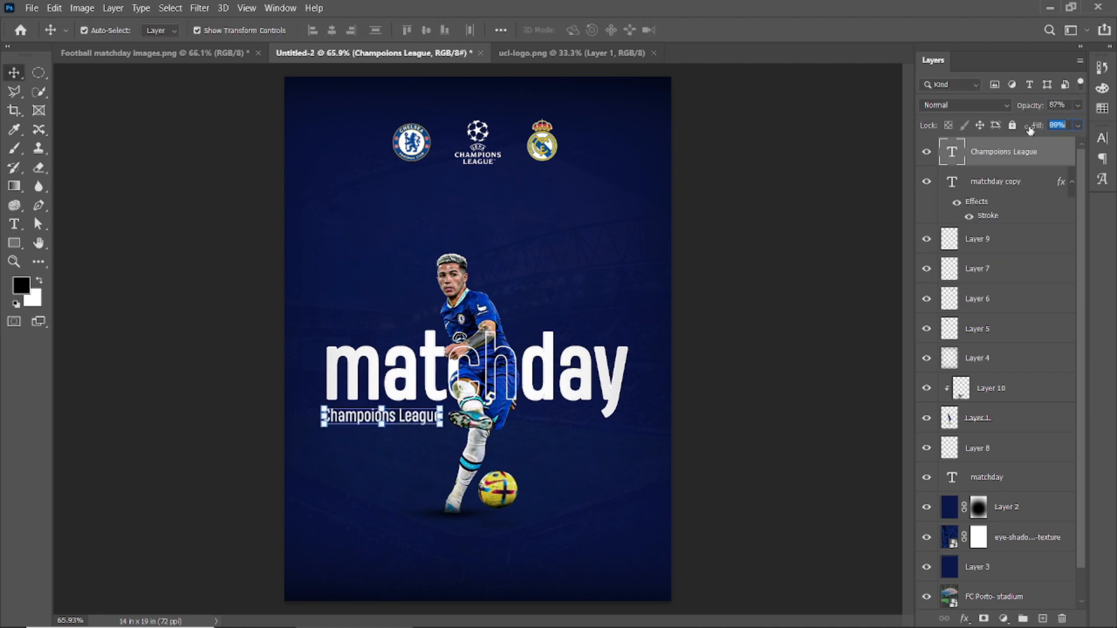
left_click(733, 263)
- Try a kick-off time in a duplicate of the Champoions League line, and delete the copy
left_click_drag(352, 423, 361, 435)
double_click(358, 433)
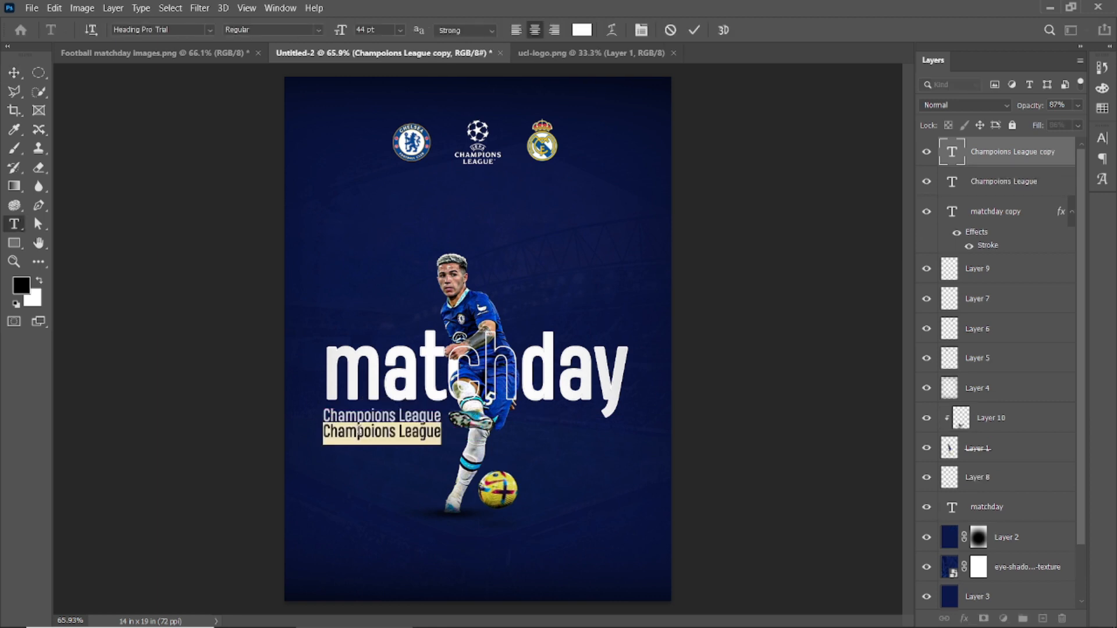
key("BackSpace")
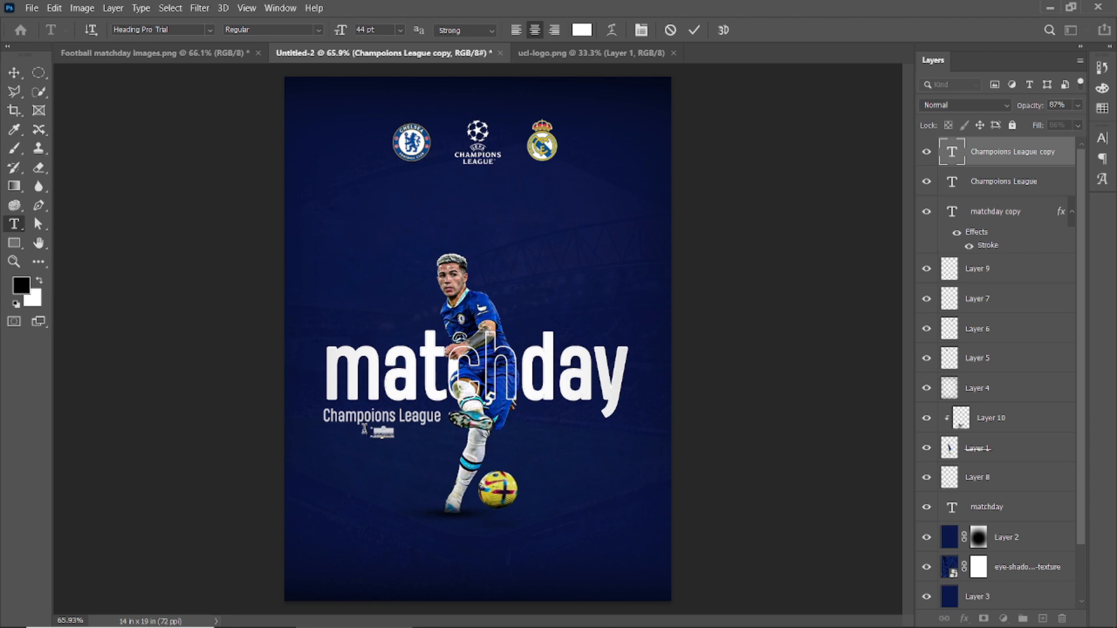
type("00")
left_click(694, 29)
left_click(14, 73)
left_click(175, 279)
left_click(395, 438)
key("Delete")
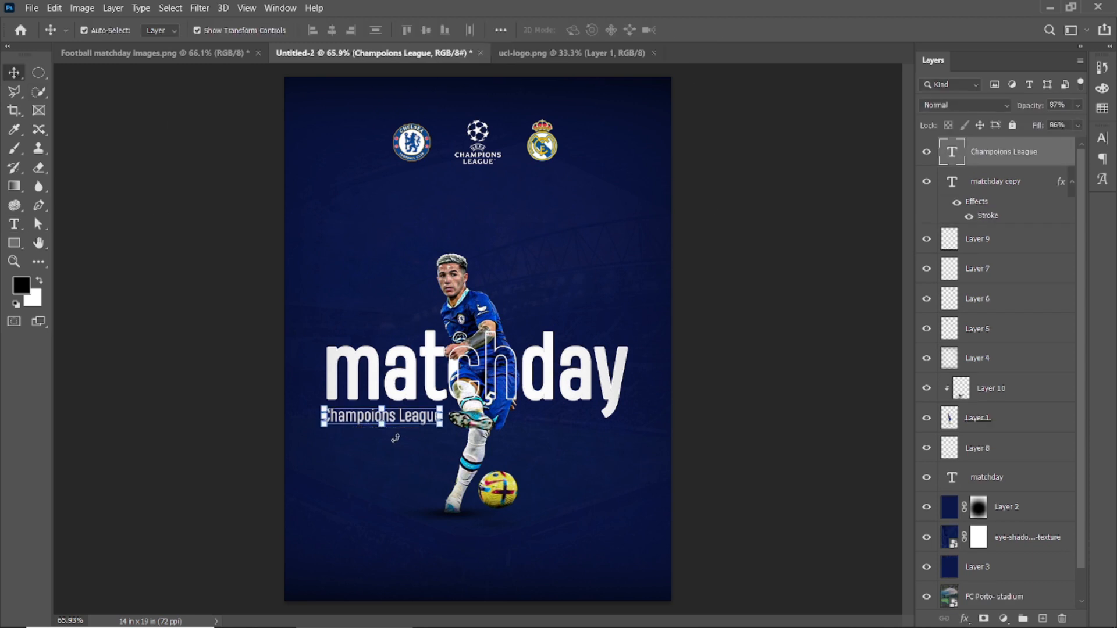
- Duplicate the Champoions League line directly below itself and set the copy's font to Bebas
left_click_drag(349, 414, 350, 435)
double_click(352, 436)
left_click(174, 29)
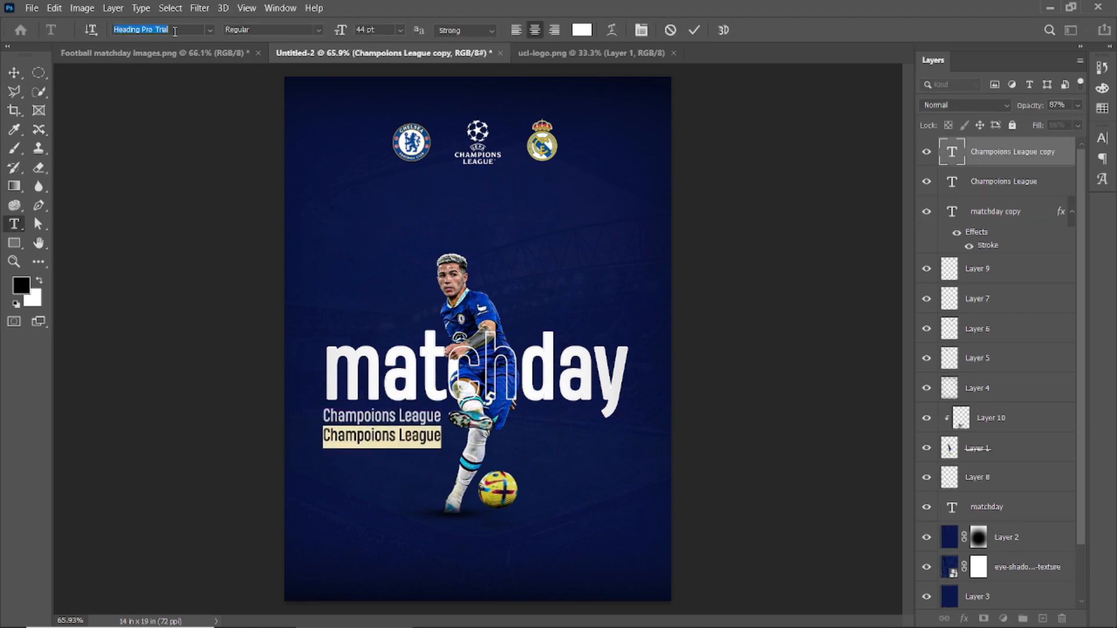
left_click(209, 30)
left_click(296, 88)
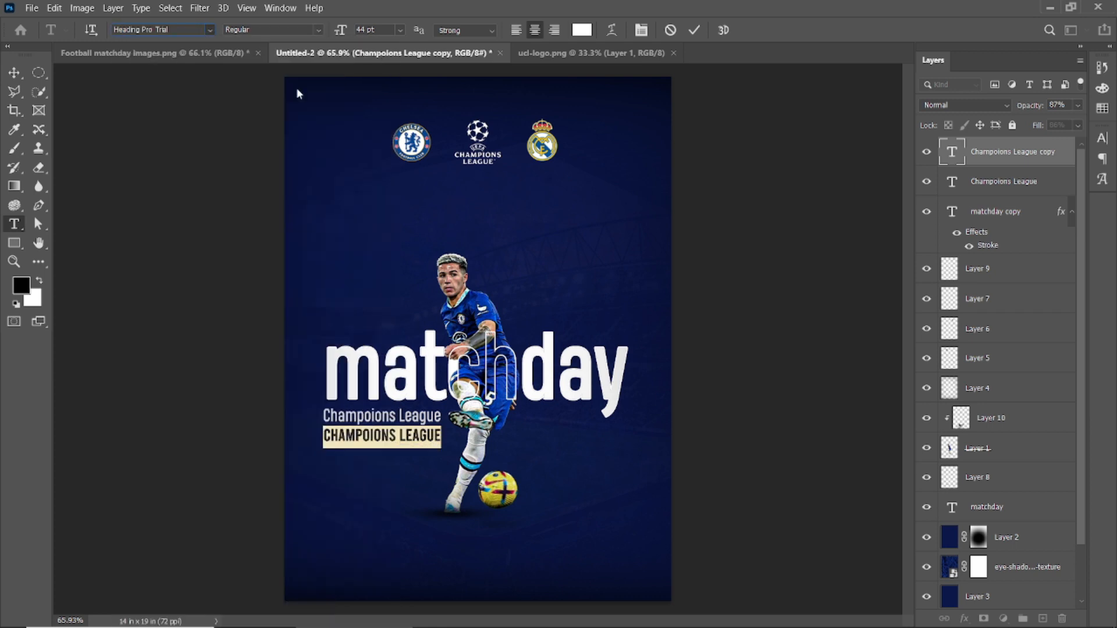
- Replace the copied line's text with "1:00" and align it beneath the start of the Champoions League line
type("1")
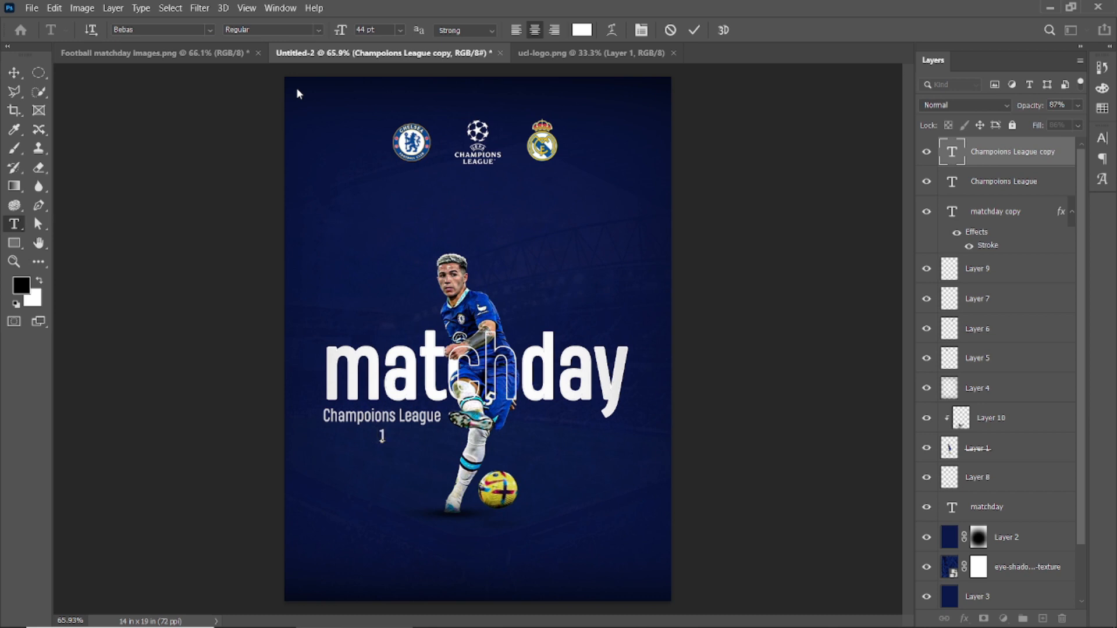
type(":00")
left_click(695, 30)
key("v")
left_click_drag(383, 442, 337, 442)
left_click(767, 321)
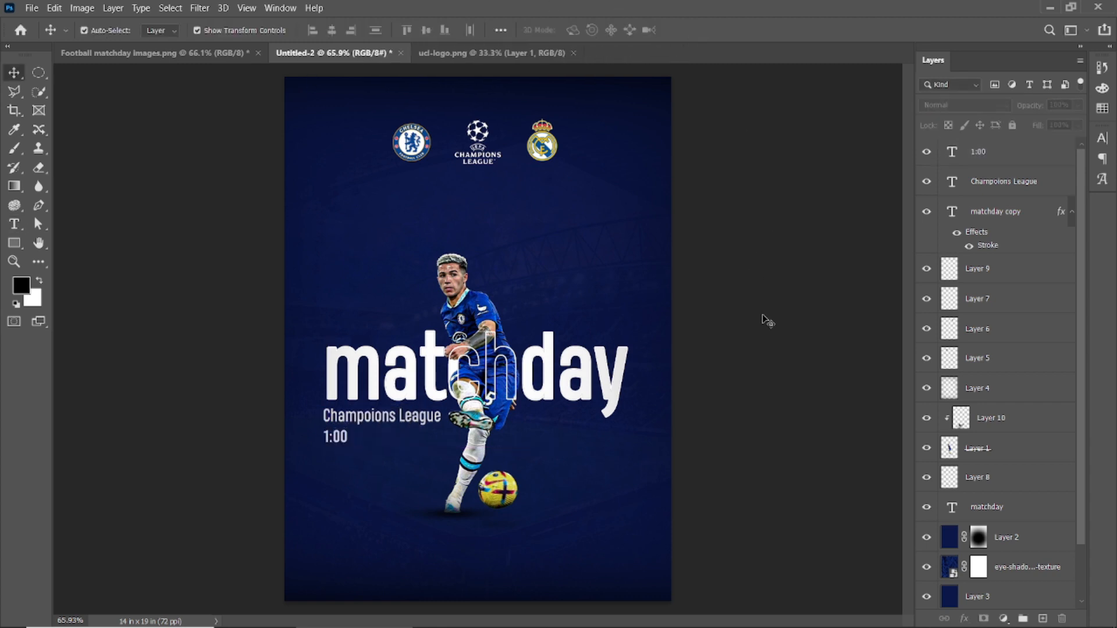
key("ctrl+minus")
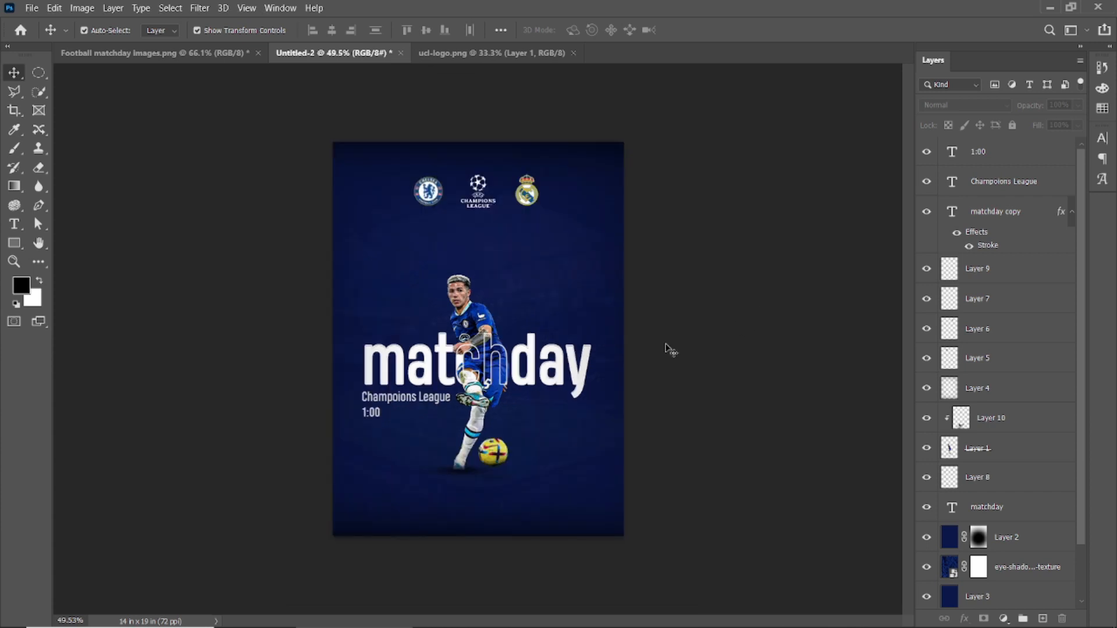
- Try Layer 4 directly above Layer 9, and return it to its place above Layer 10
left_click(1017, 390)
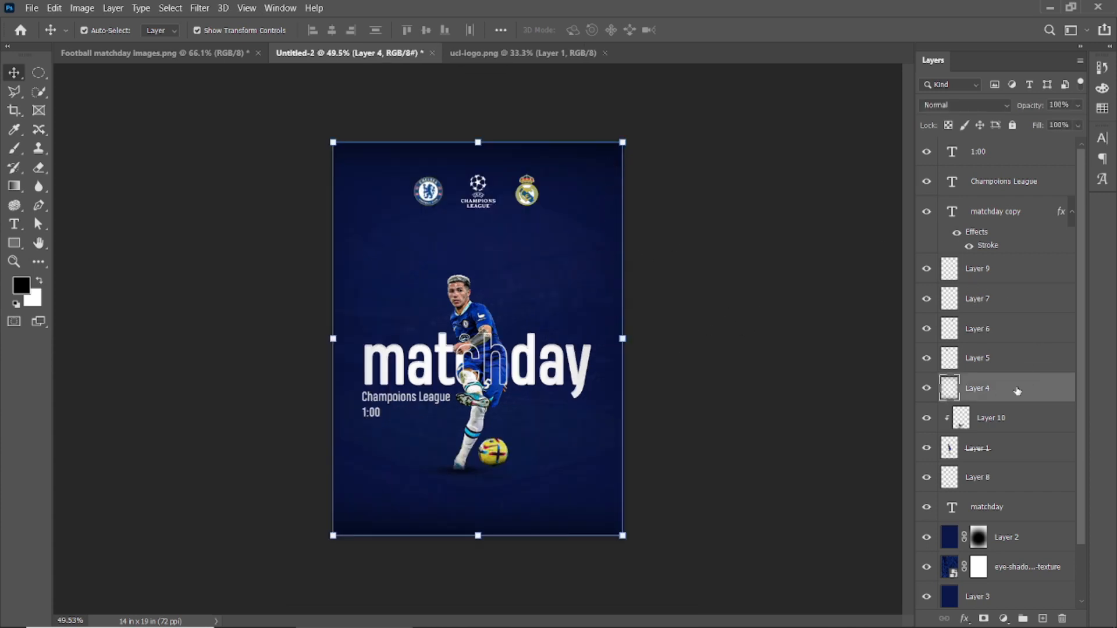
left_click_drag(971, 388, 969, 261)
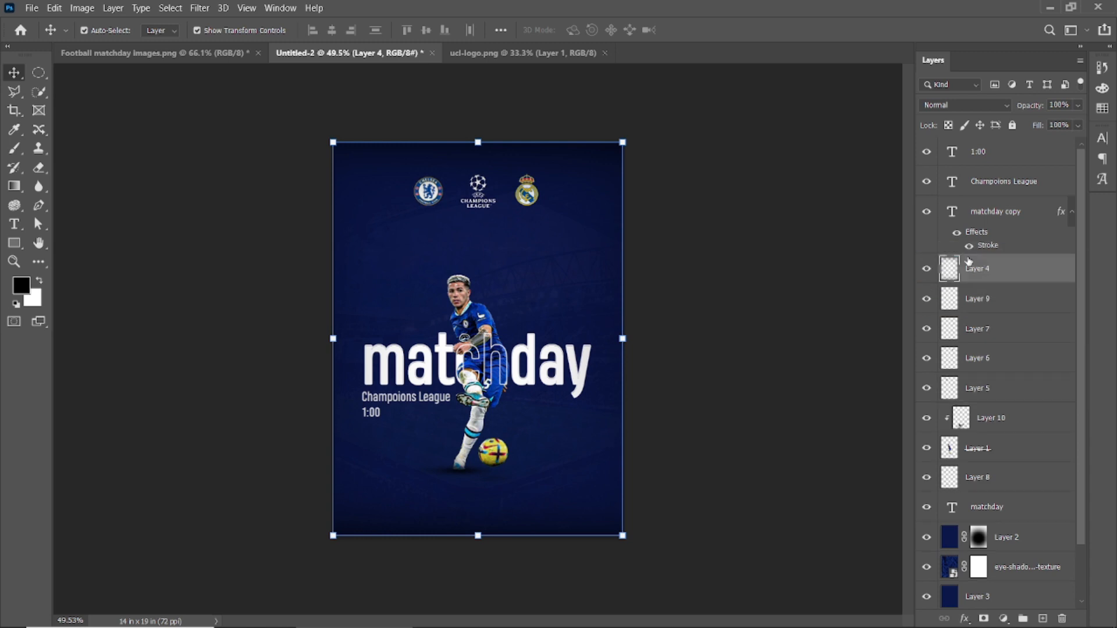
left_click(926, 388)
left_click(927, 388)
left_click_drag(1000, 271, 1002, 406)
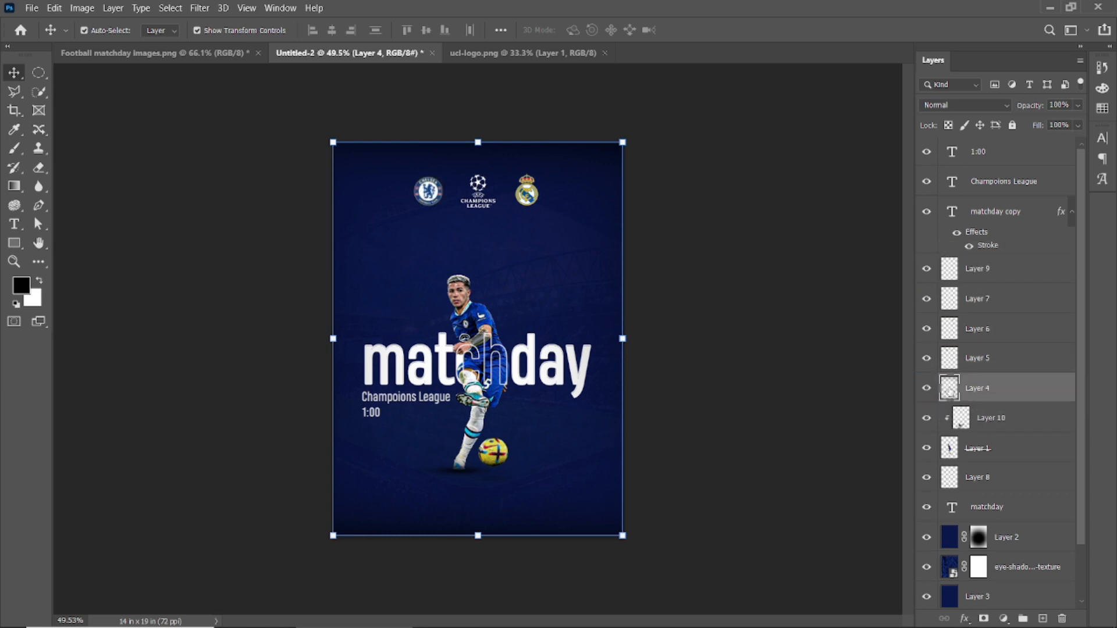
- Paint soft black shading over the poster's edges on Layer 4 with a 1300 px brush, and deselect the layer
left_click(14, 148)
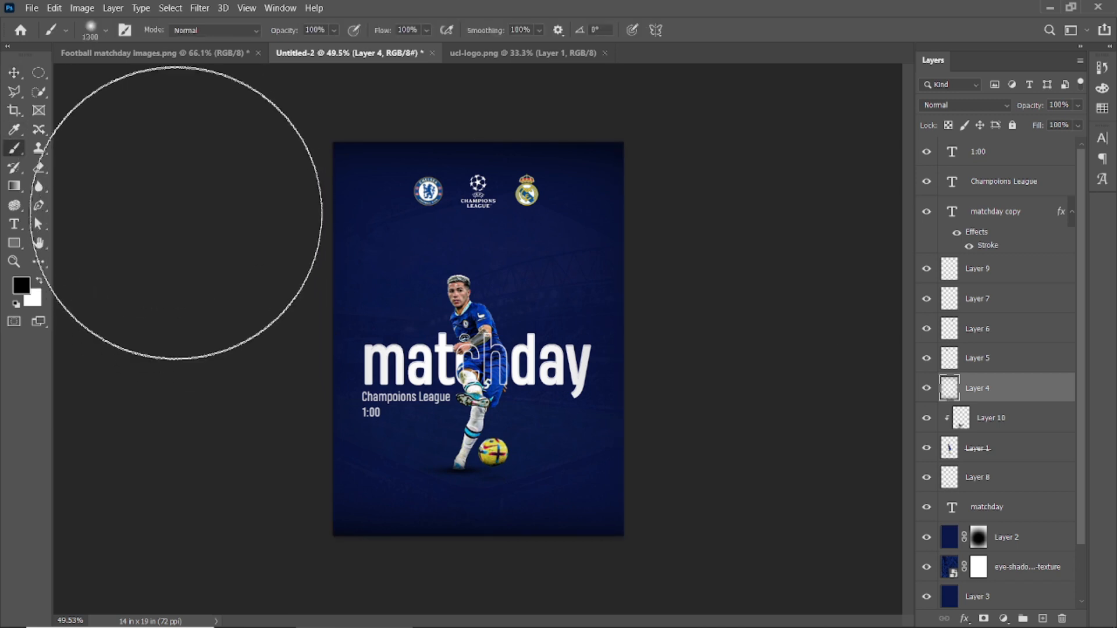
scroll(749, 269, "down", 2)
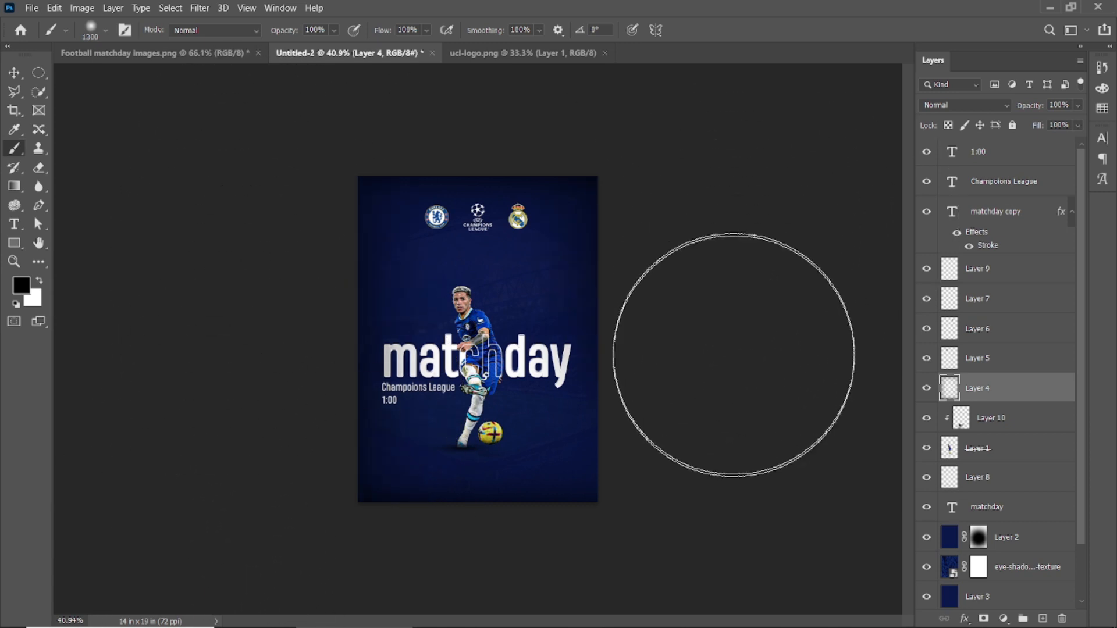
key("v")
left_click(268, 170)
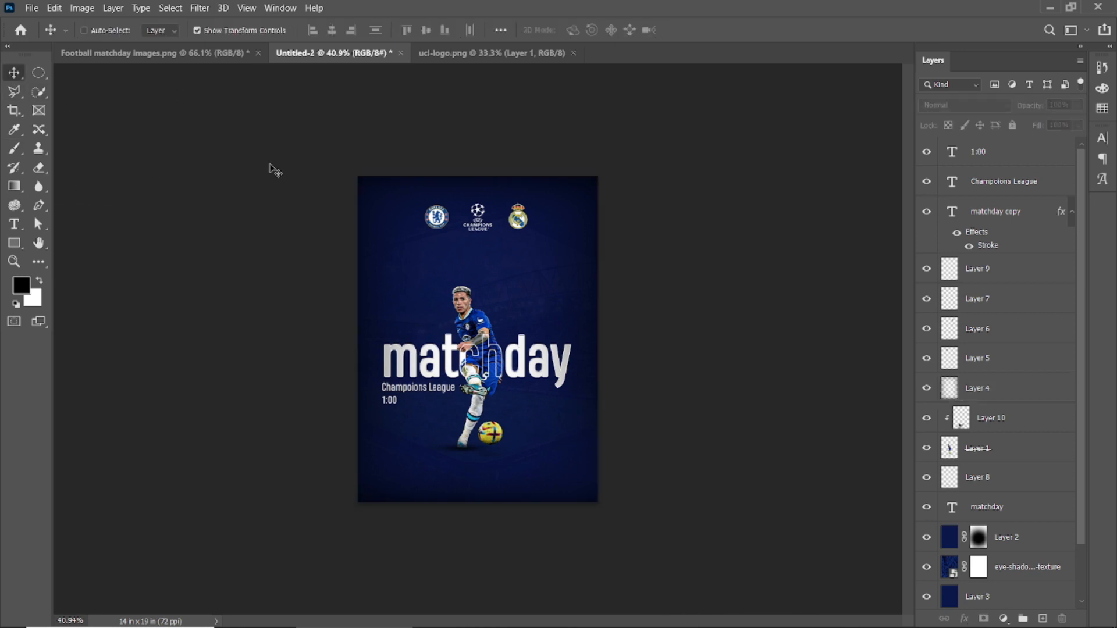
- Fit the poster to the screen and preview it in full-screen mode
key("ctrl+0")
key("f")
key("f")
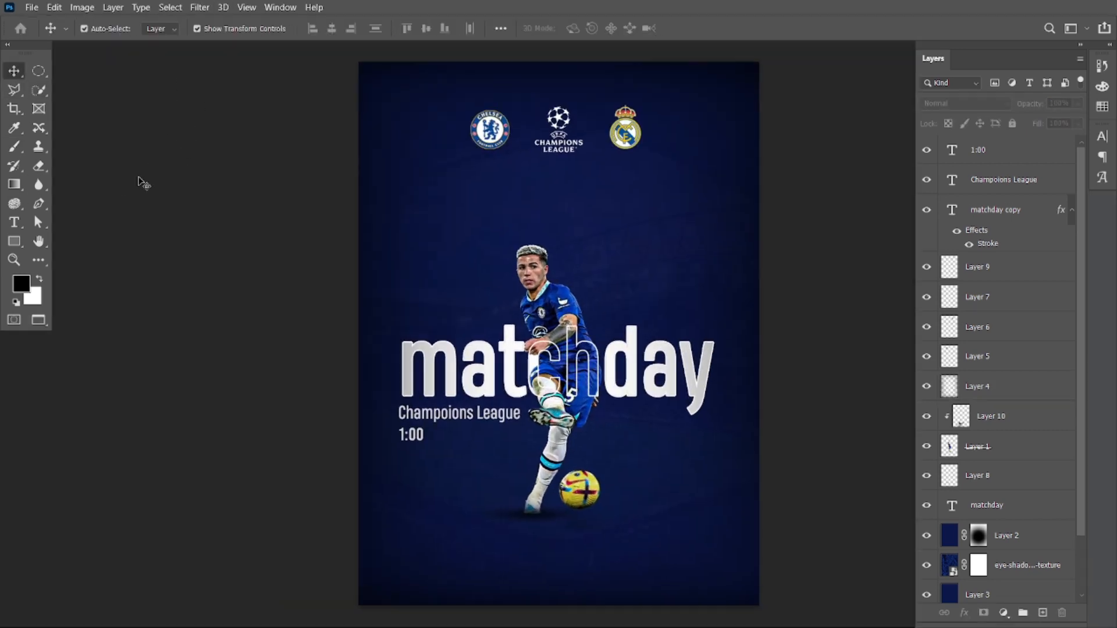